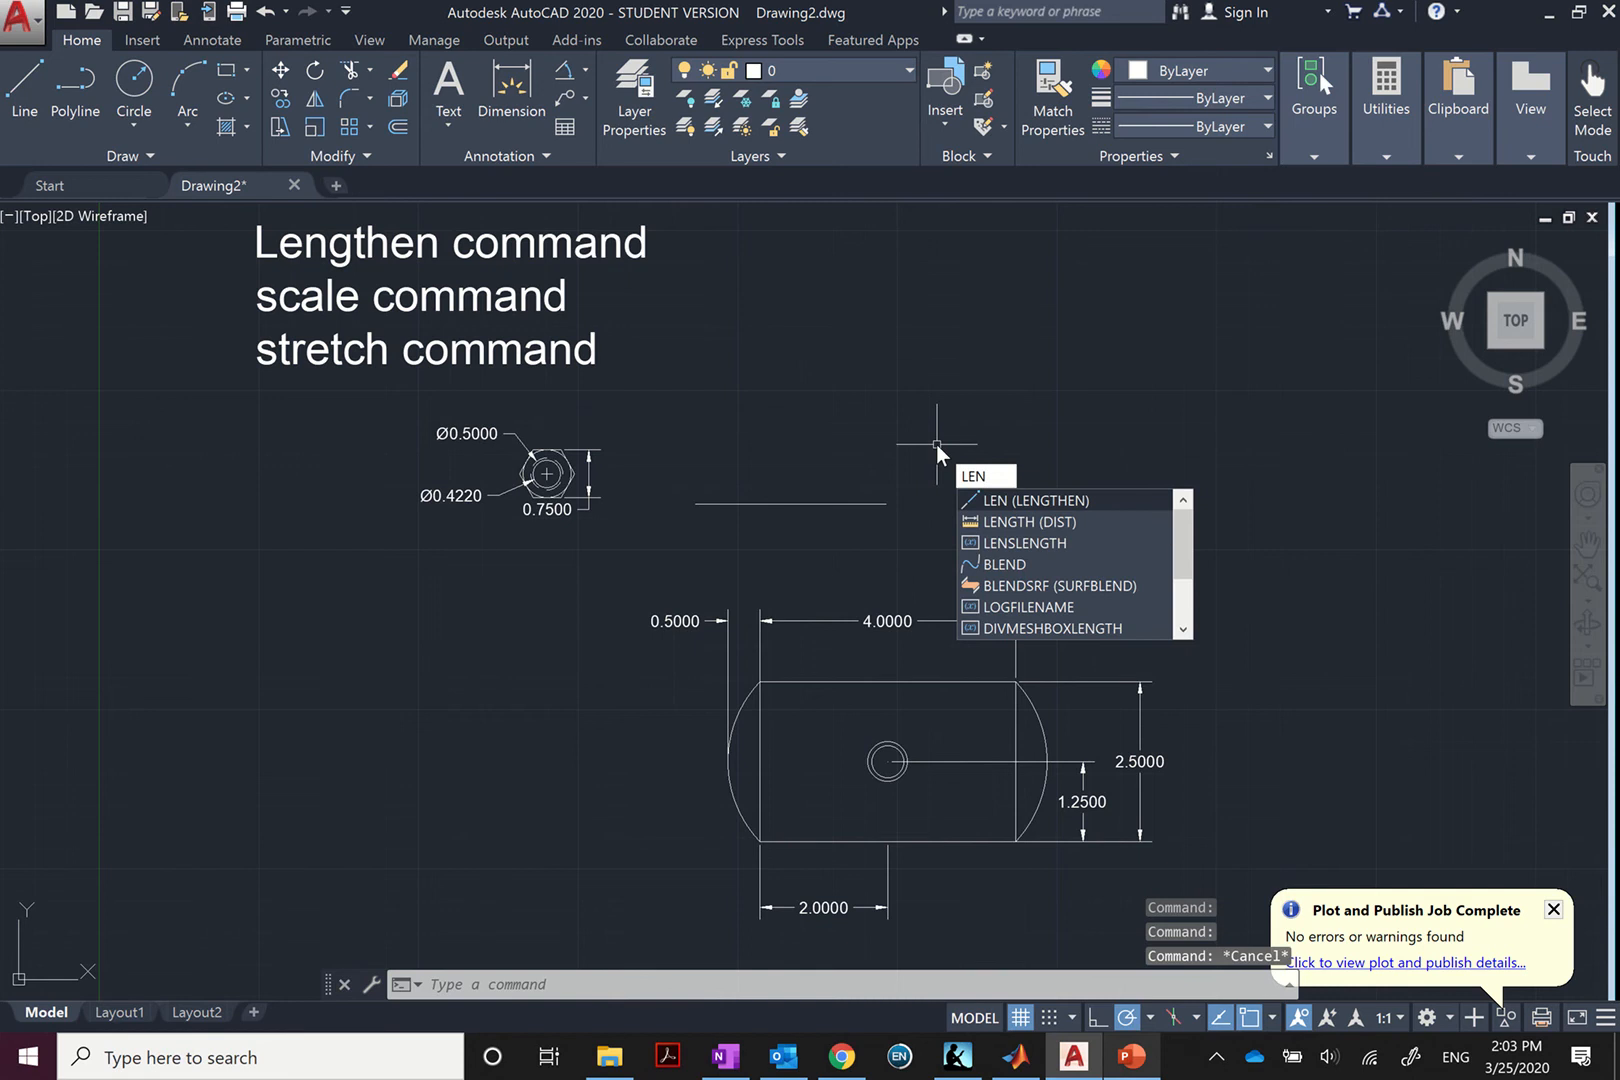
pyautogui.press('Return')
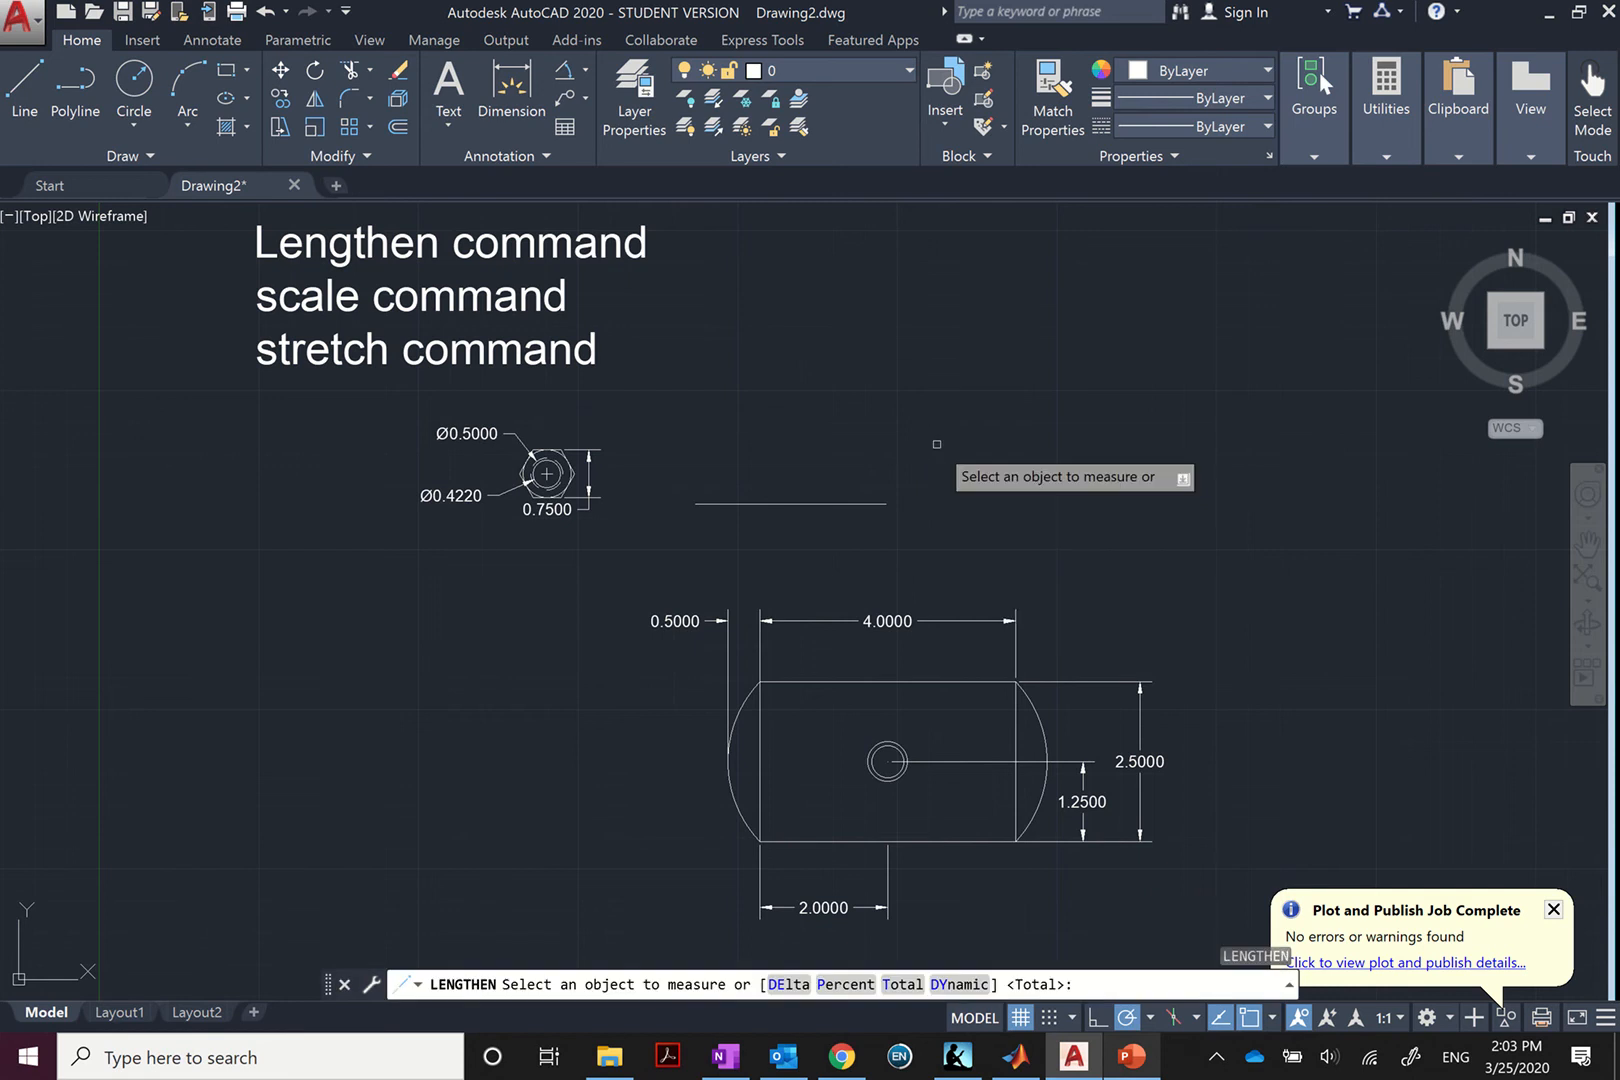
pyautogui.scroll(2, 937, 444)
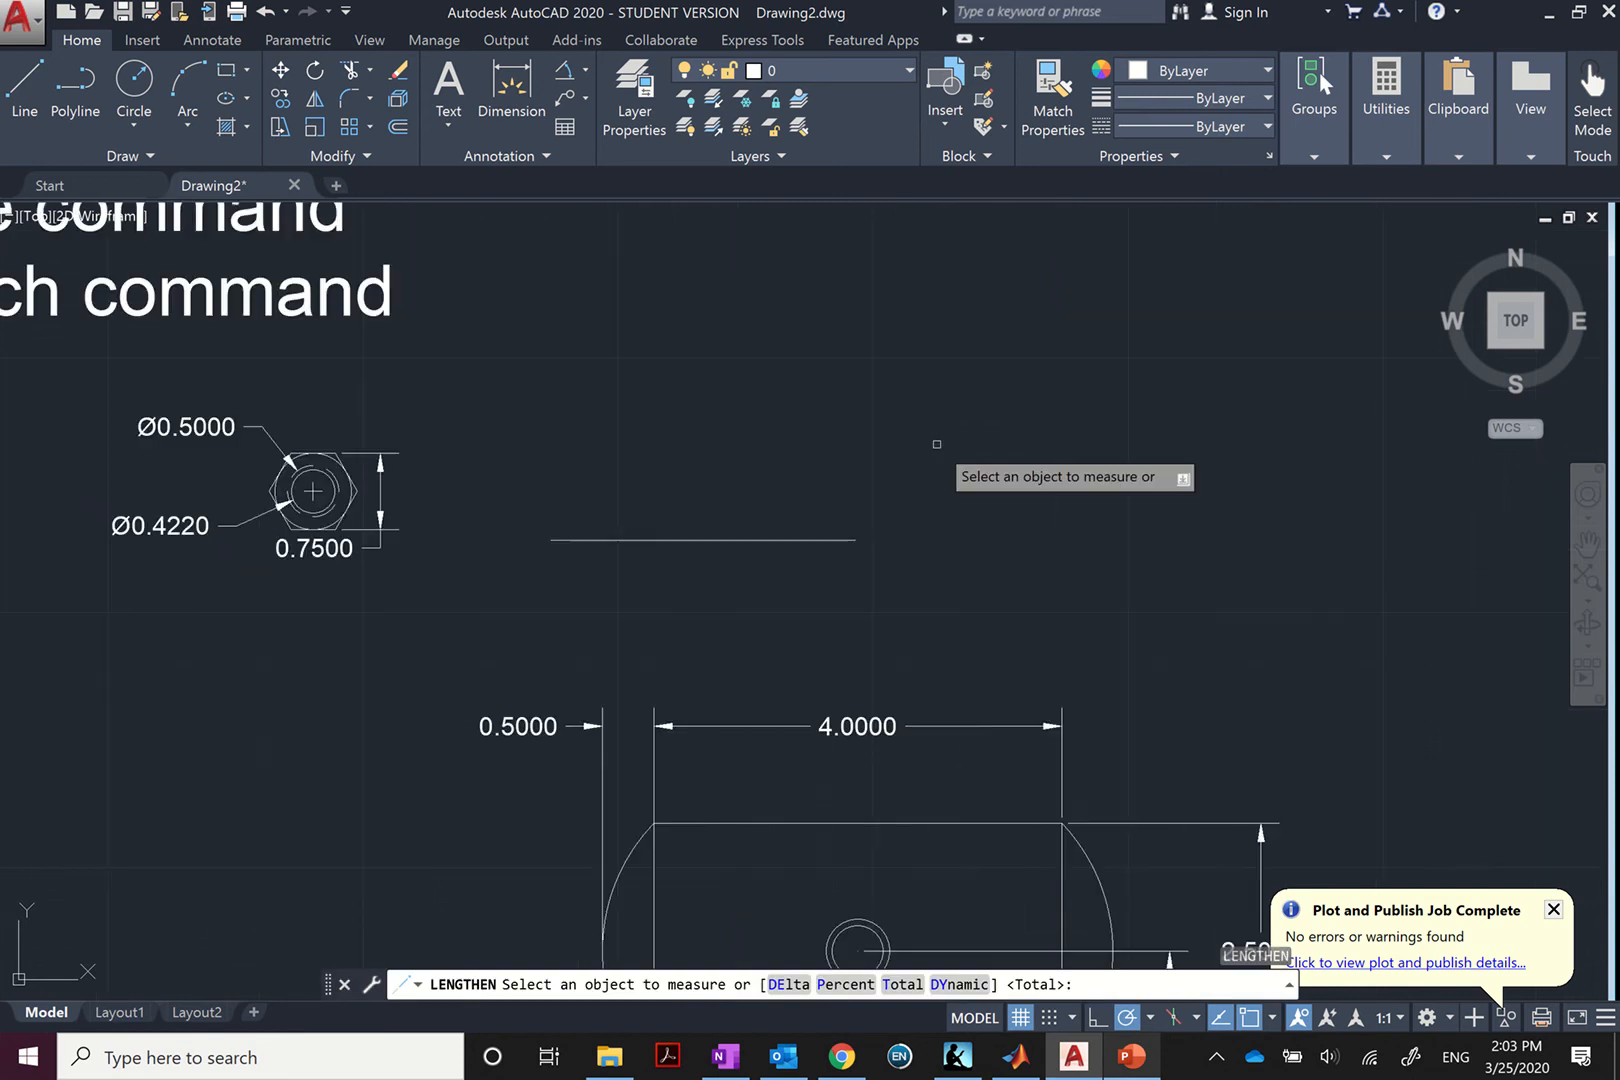
pyautogui.press('Escape')
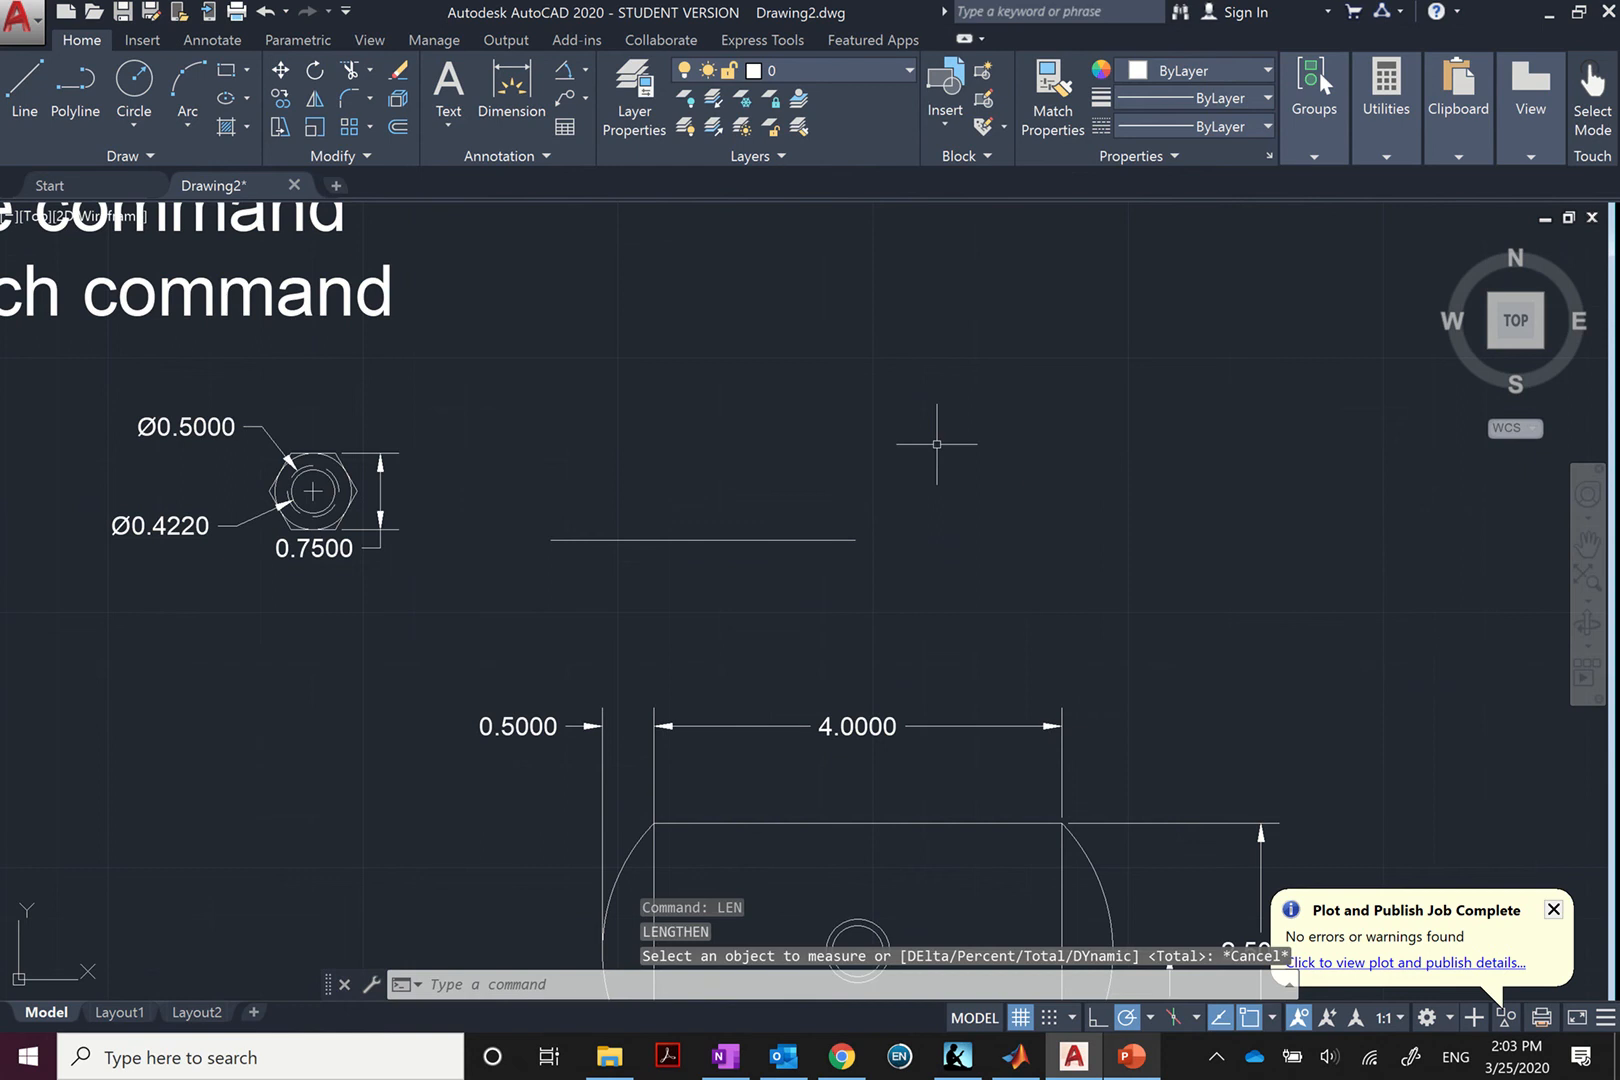
# - Lengthen the standalone horizontal line at its right end with the Percent option at 120, applying it three times
pyautogui.write('len')
pyautogui.press('Return')
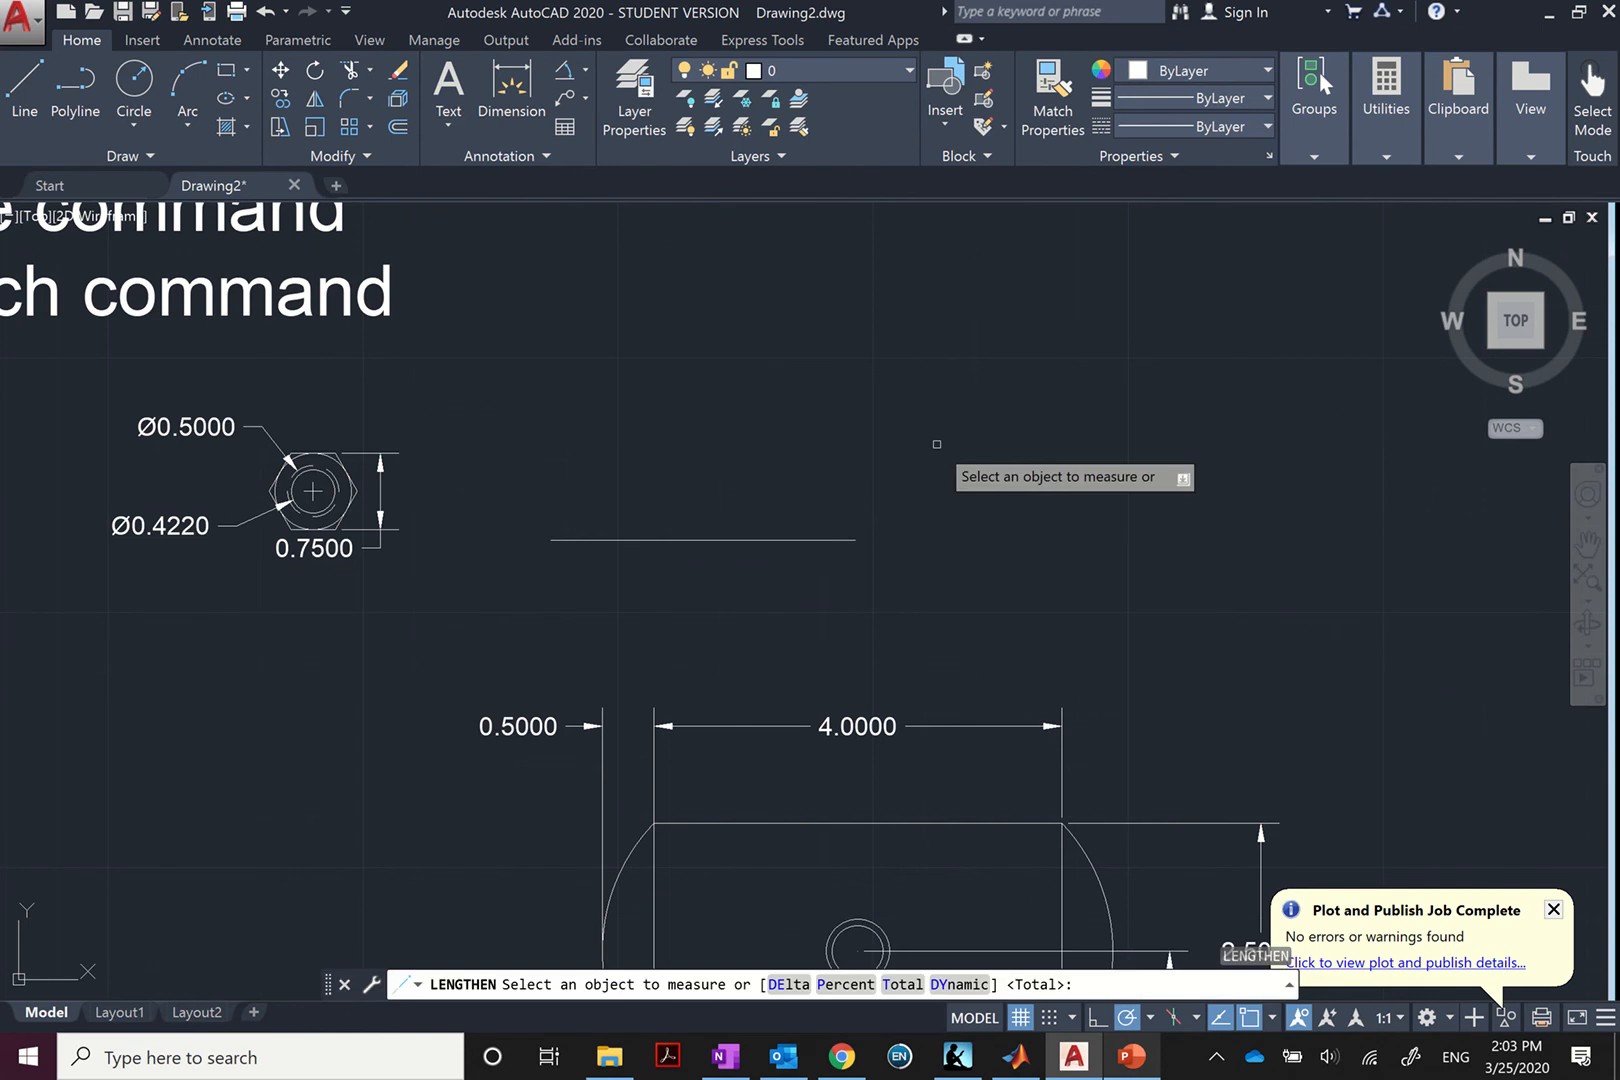
pyautogui.press('Down')
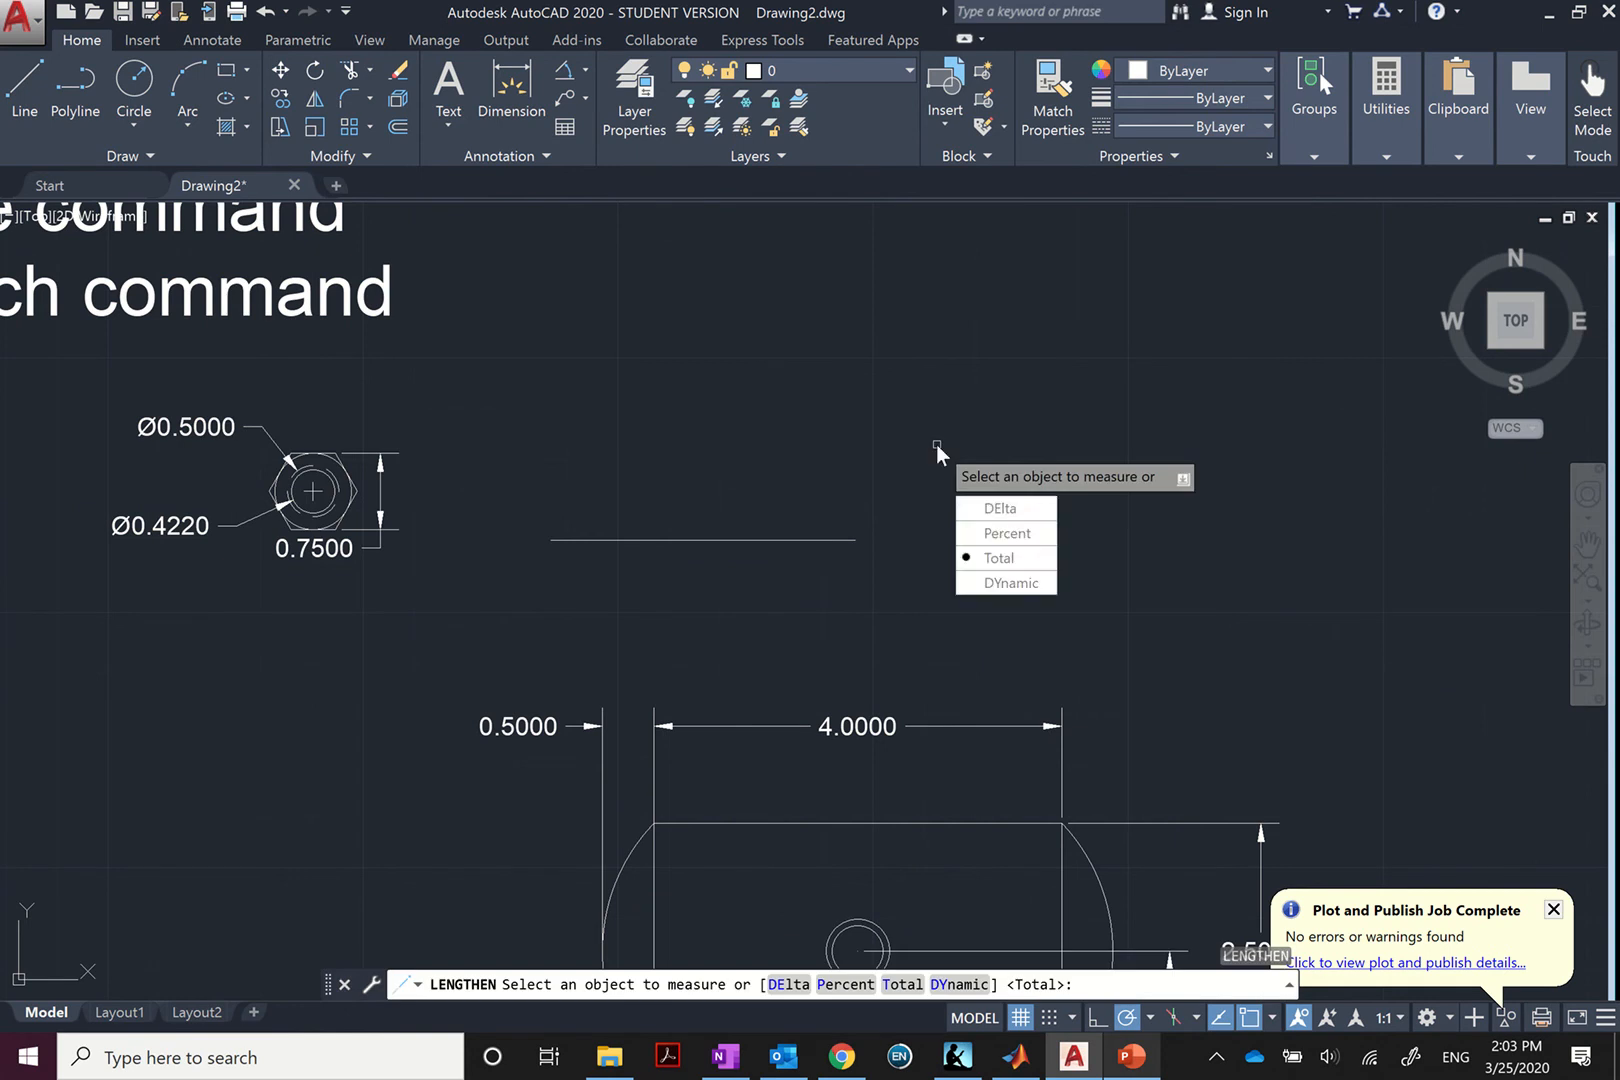
pyautogui.press('Up')
pyautogui.press('Return')
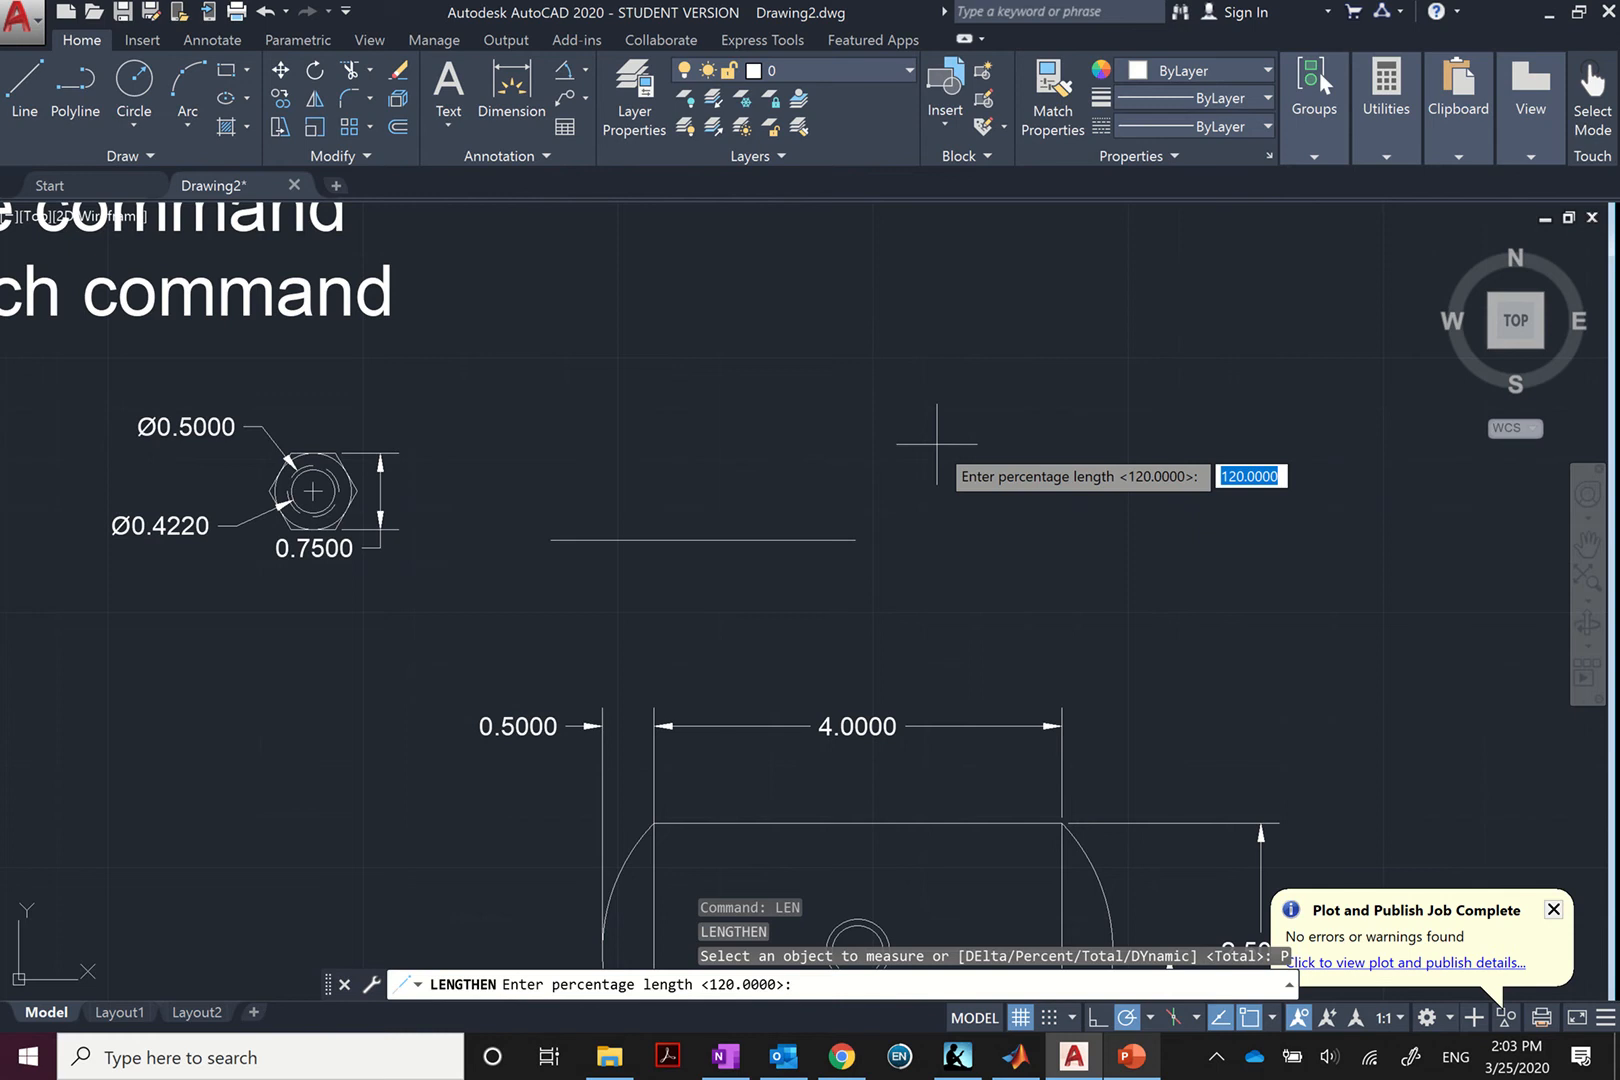
pyautogui.write('1')
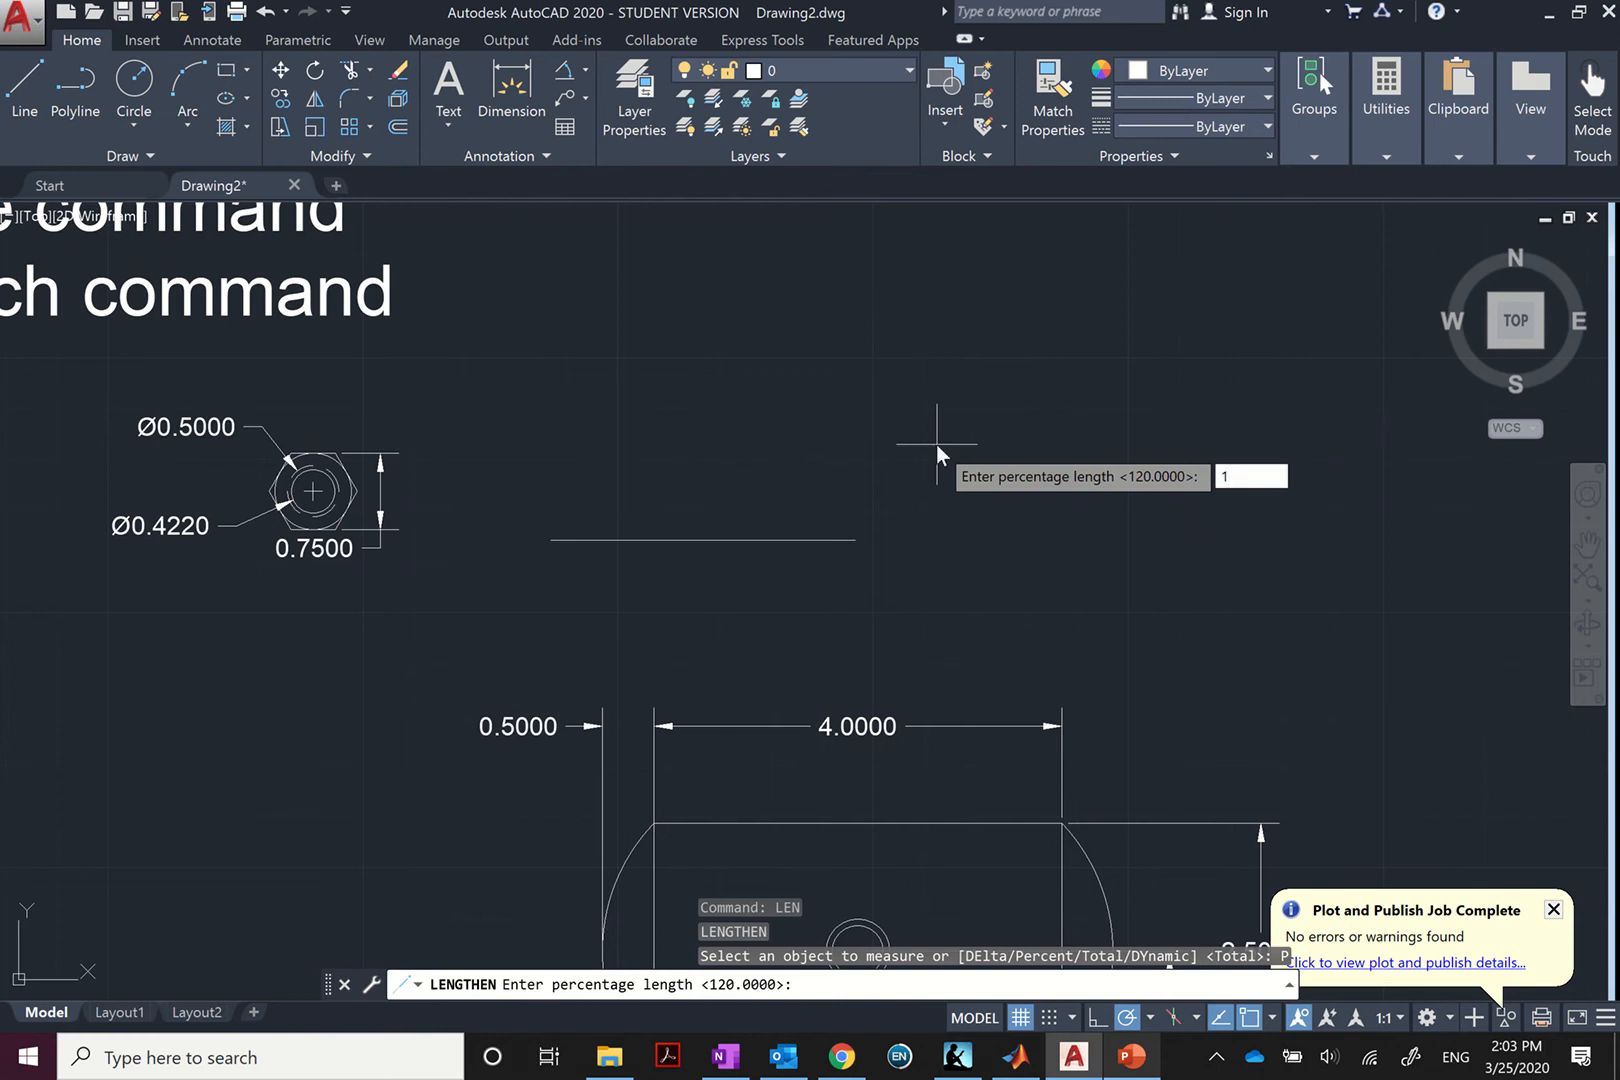
pyautogui.write('20')
pyautogui.press('Return')
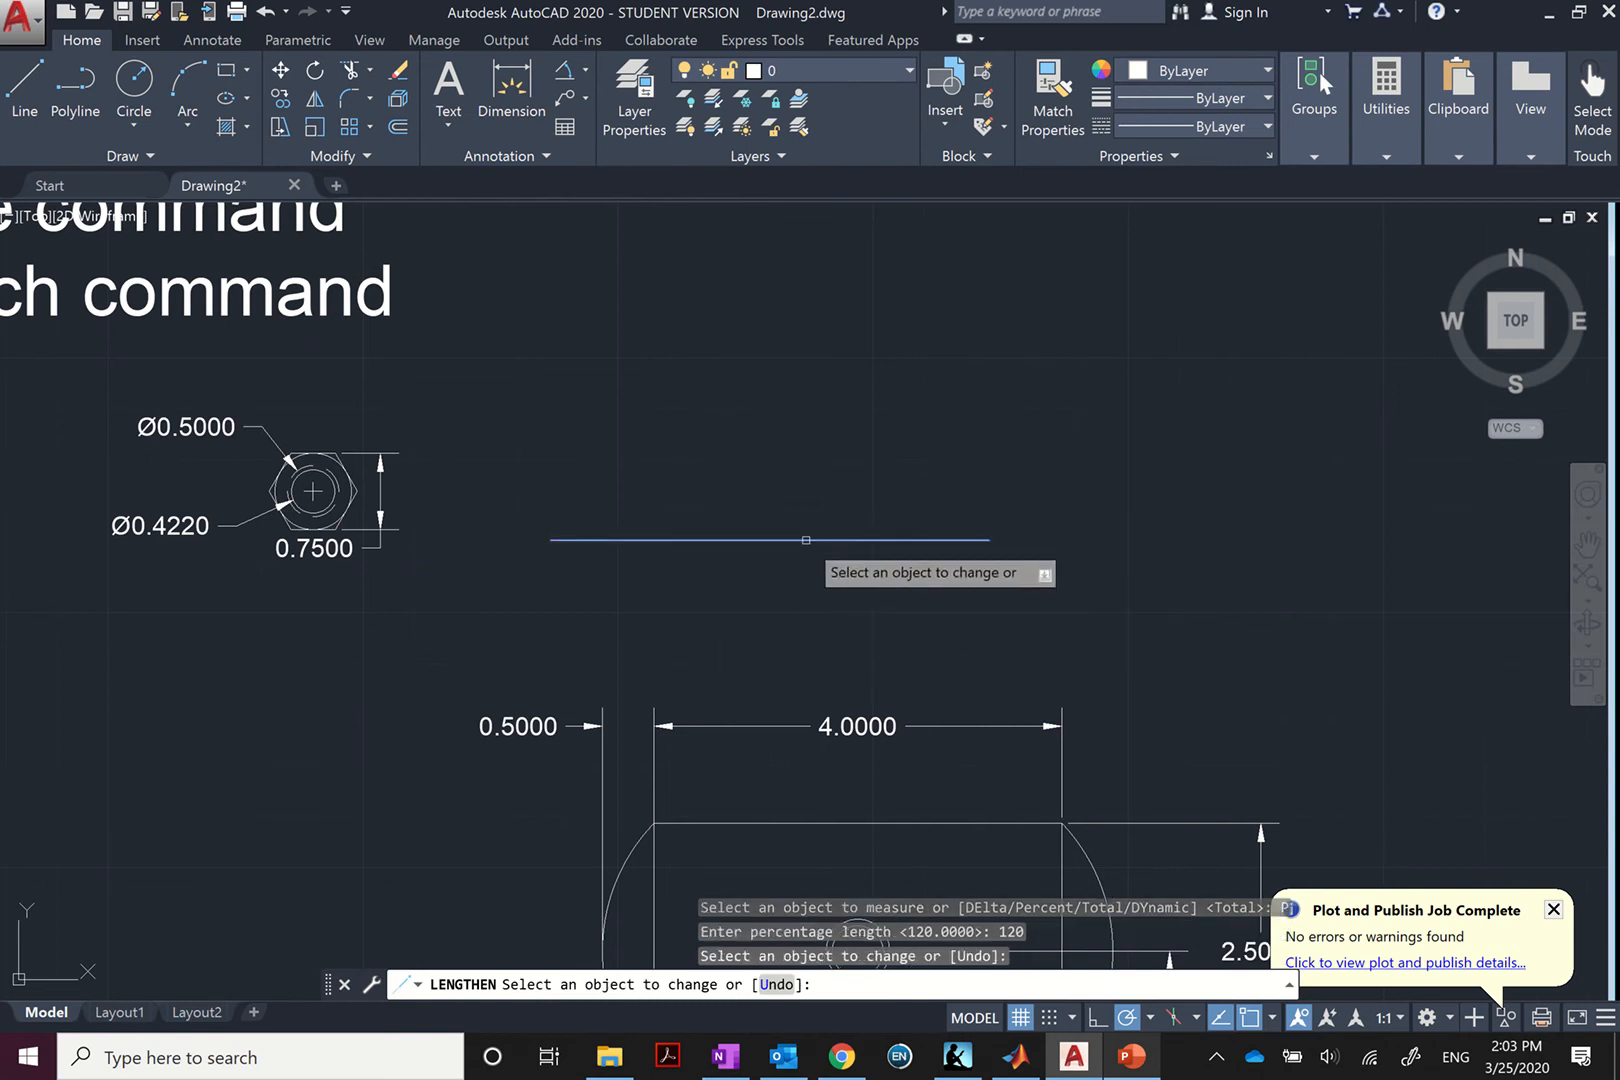
pyautogui.click(810, 538)
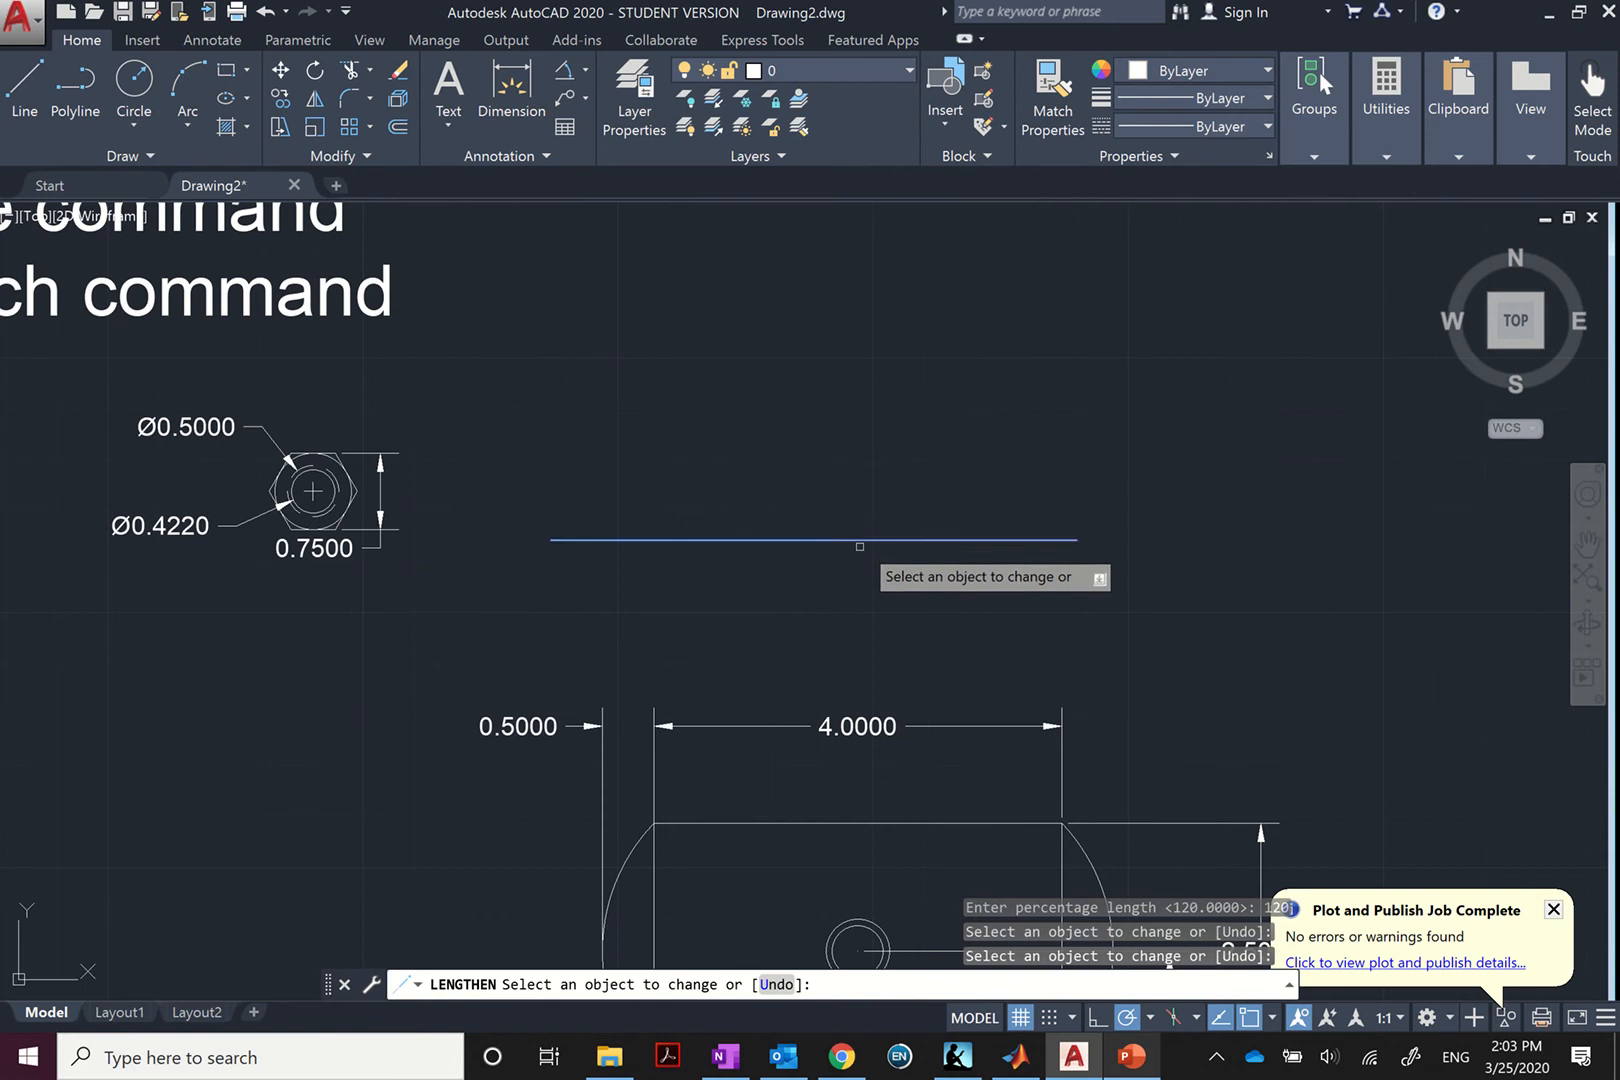
pyautogui.click(862, 538)
pyautogui.press('Escape')
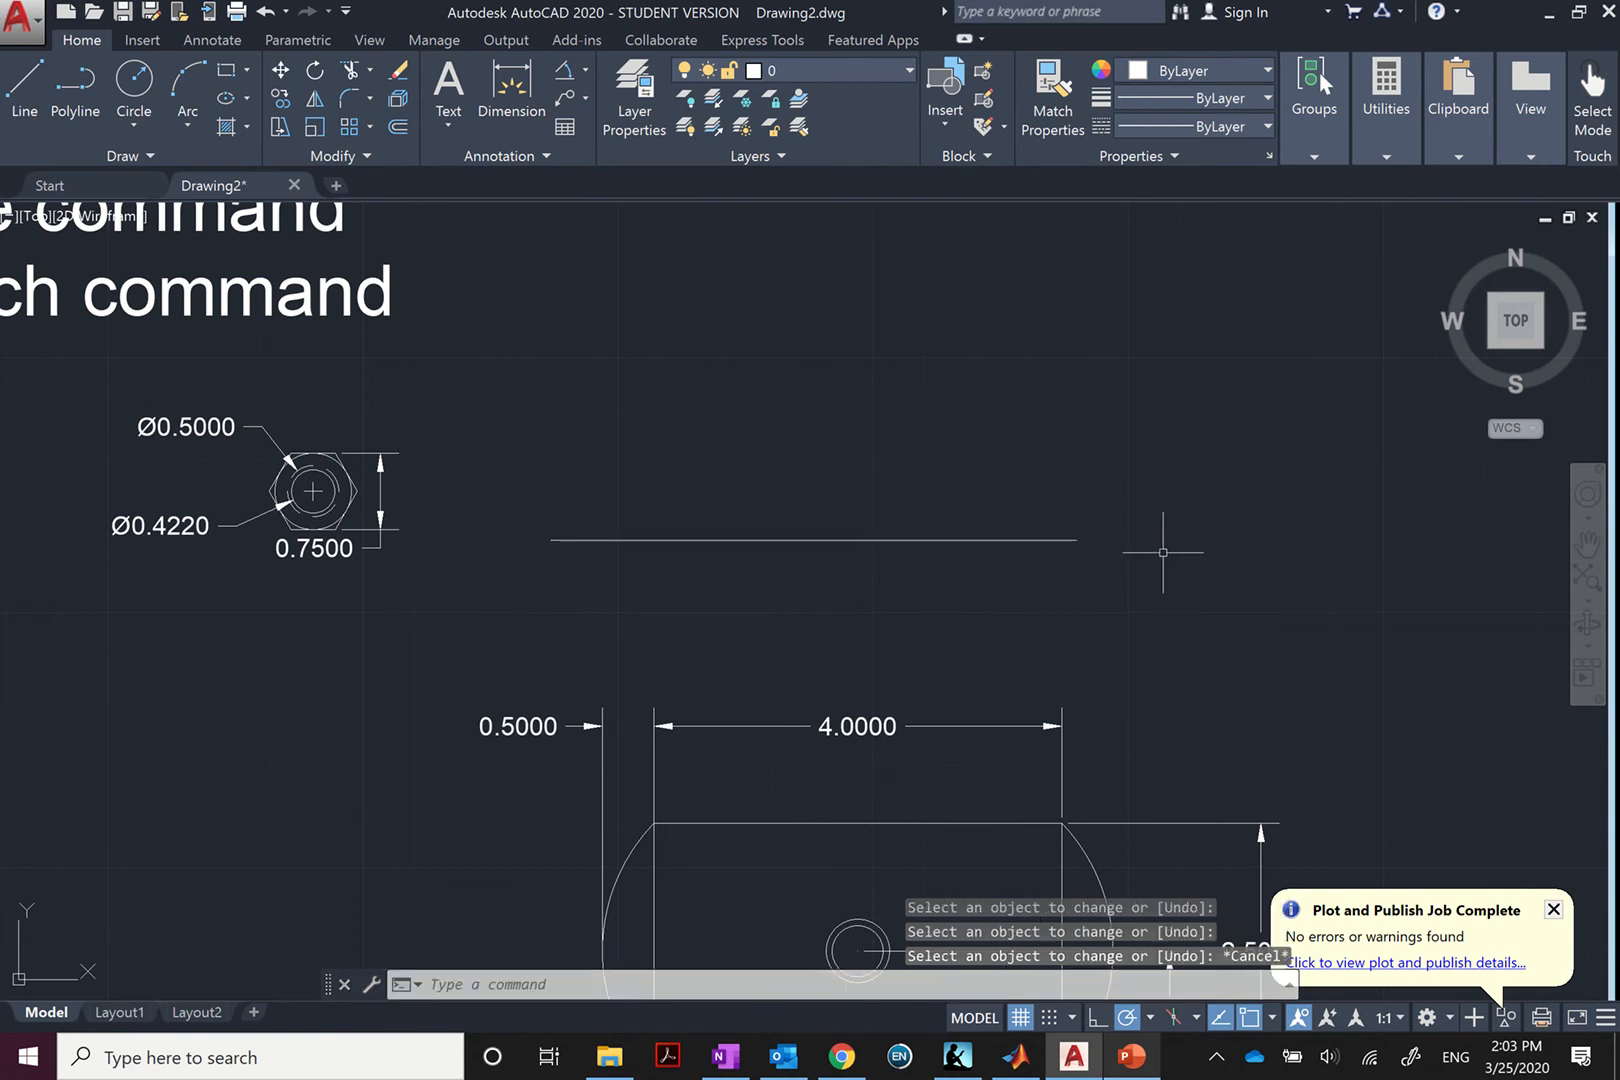
# - Shorten the standalone horizontal line from its right end using Lengthen with the Percent option at 20
pyautogui.write('len')
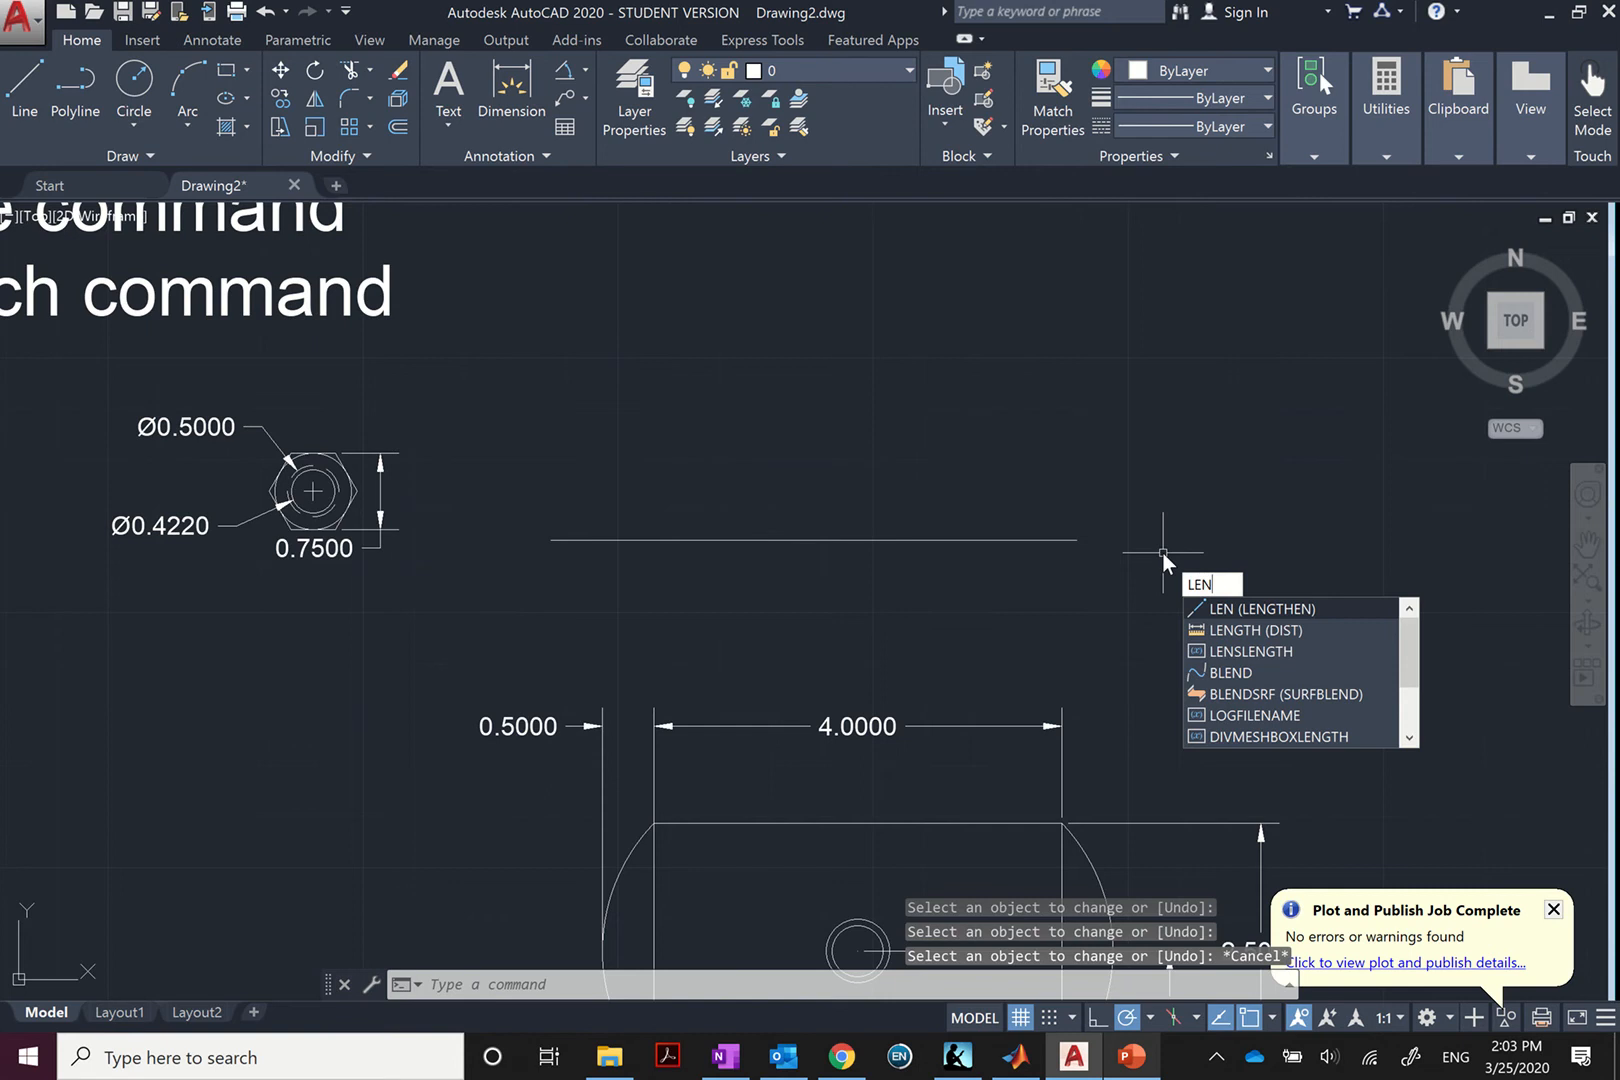
pyautogui.press('Return')
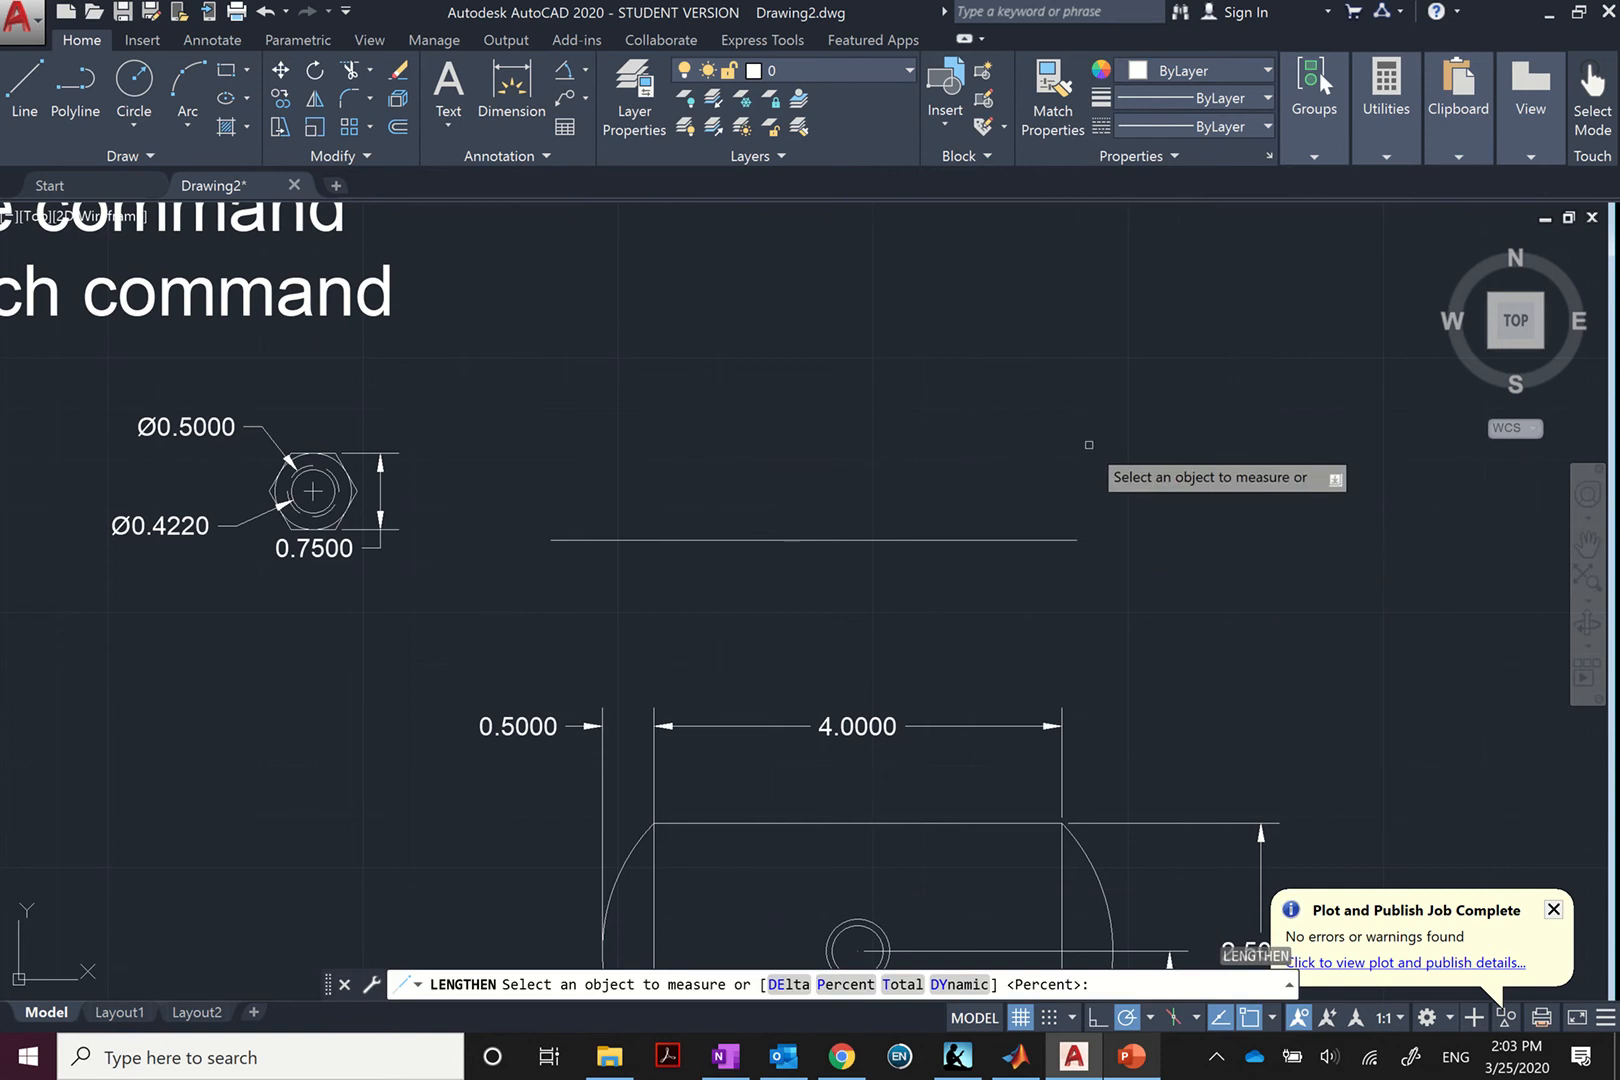
pyautogui.press('Down')
pyautogui.press('Down')
pyautogui.press('Up')
pyautogui.press('Return')
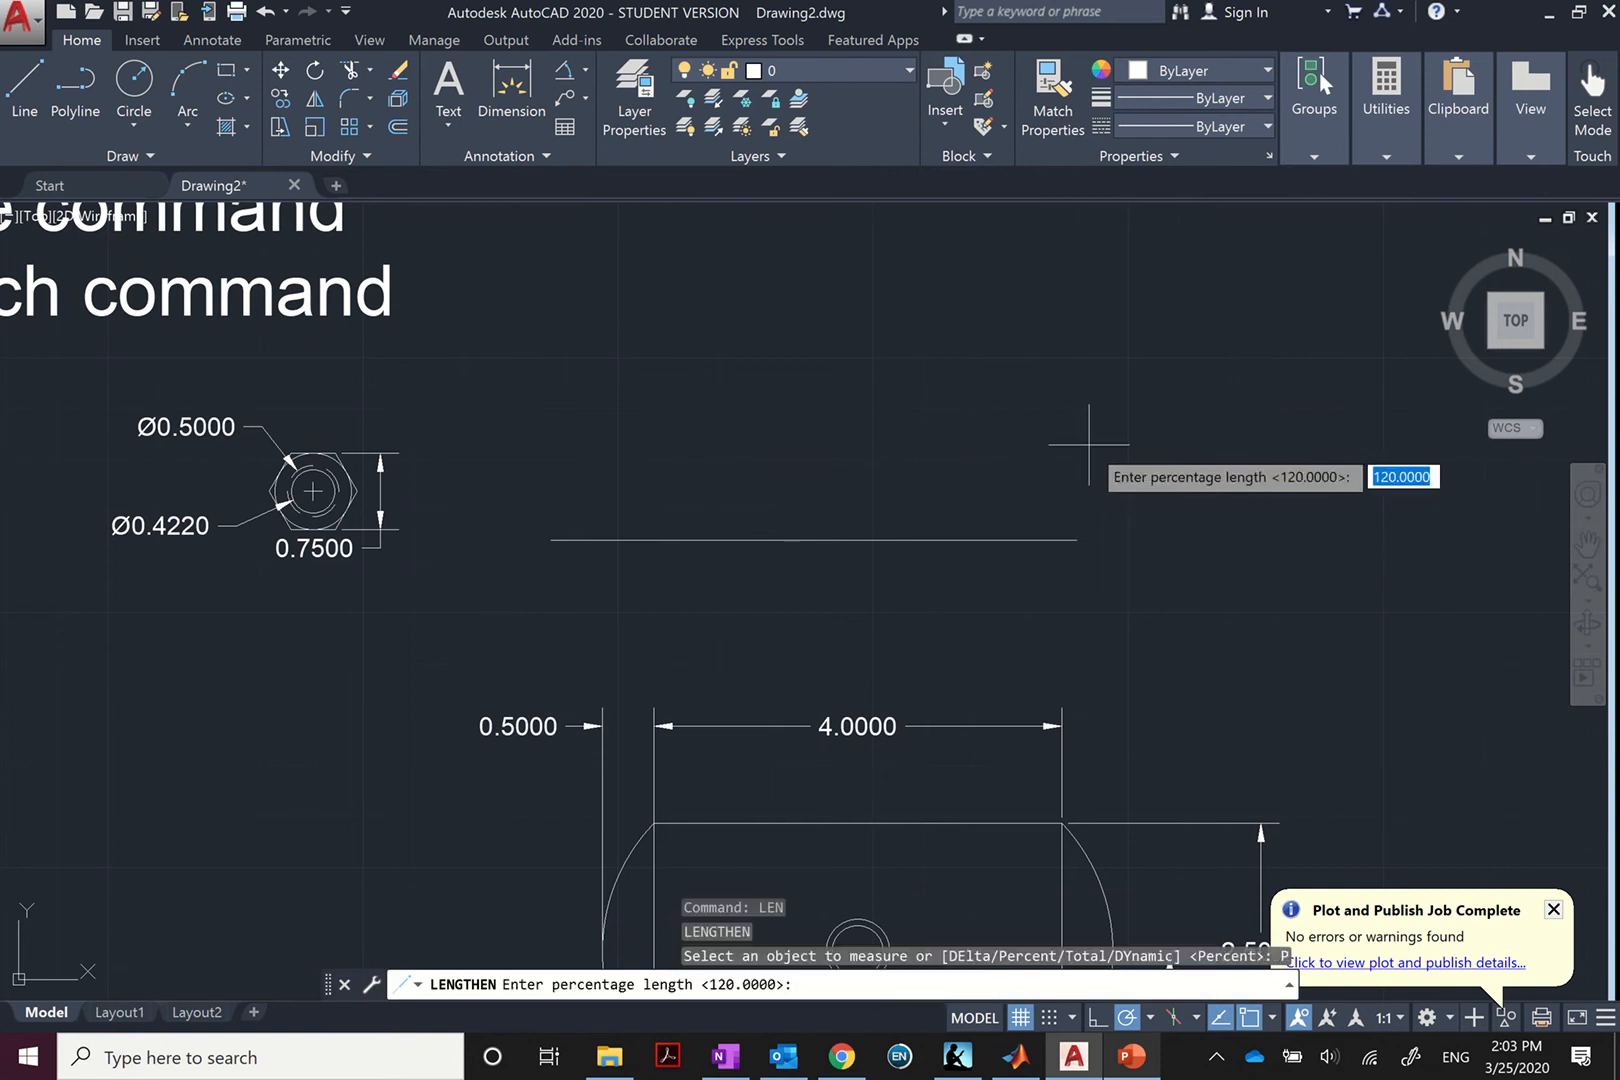
pyautogui.write('20')
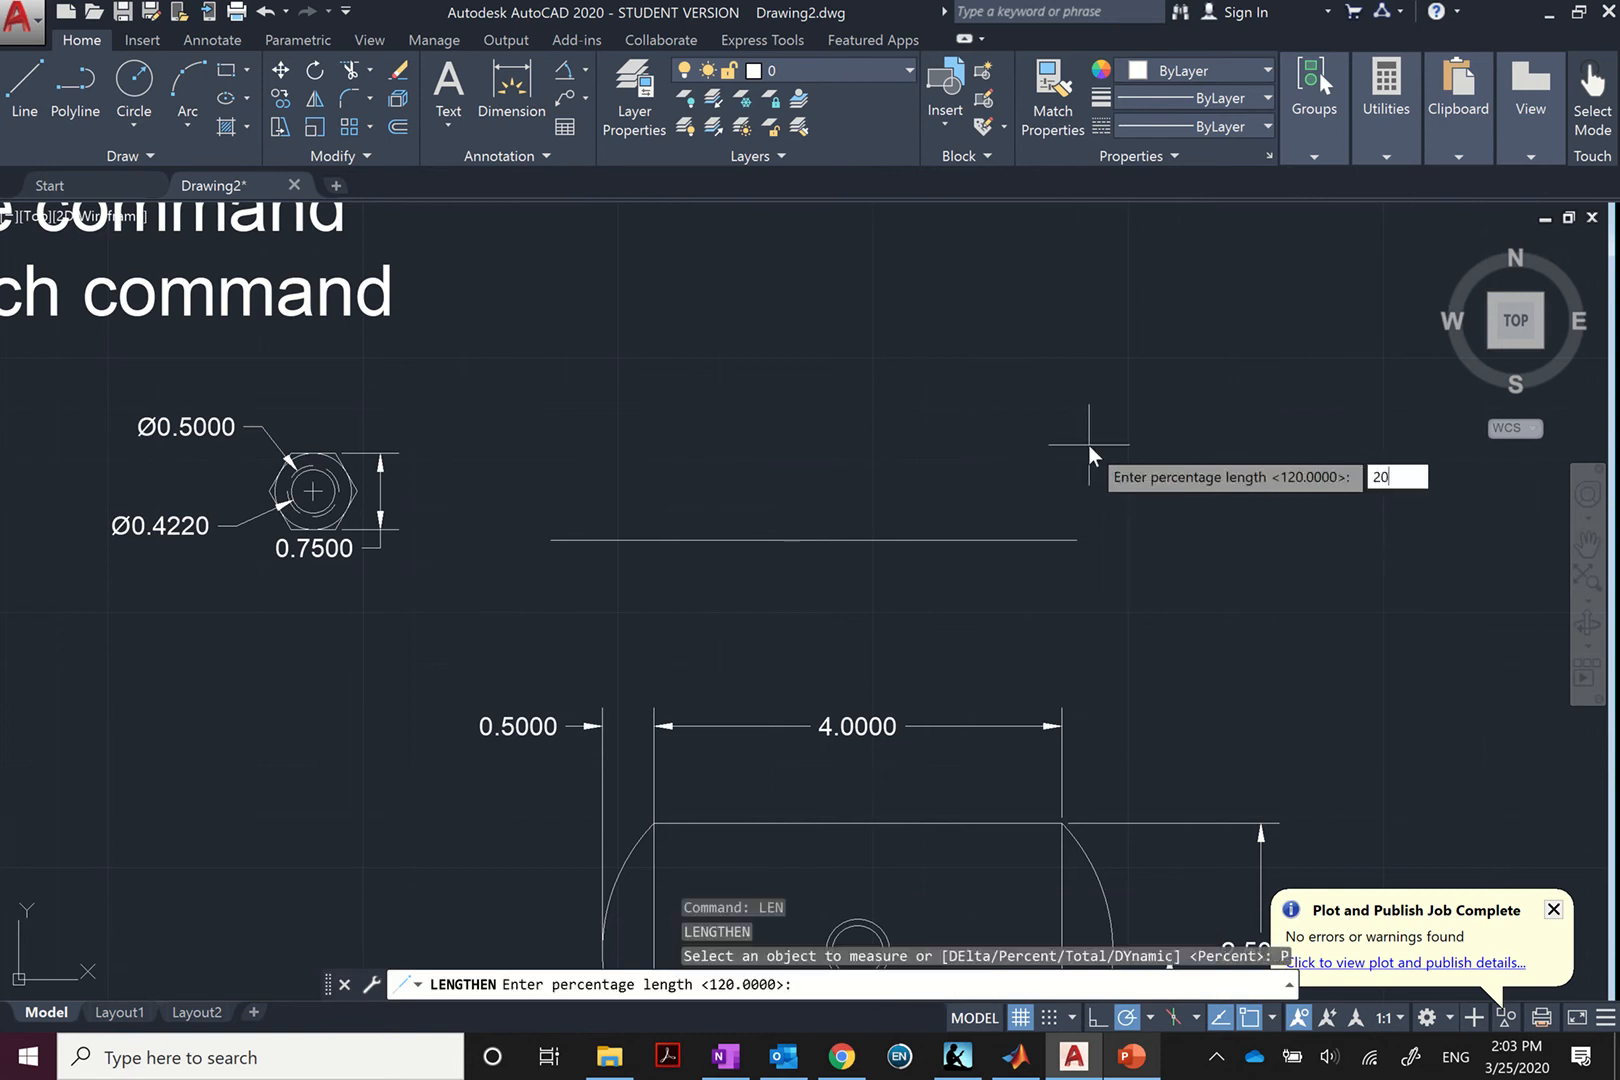
pyautogui.press('Return')
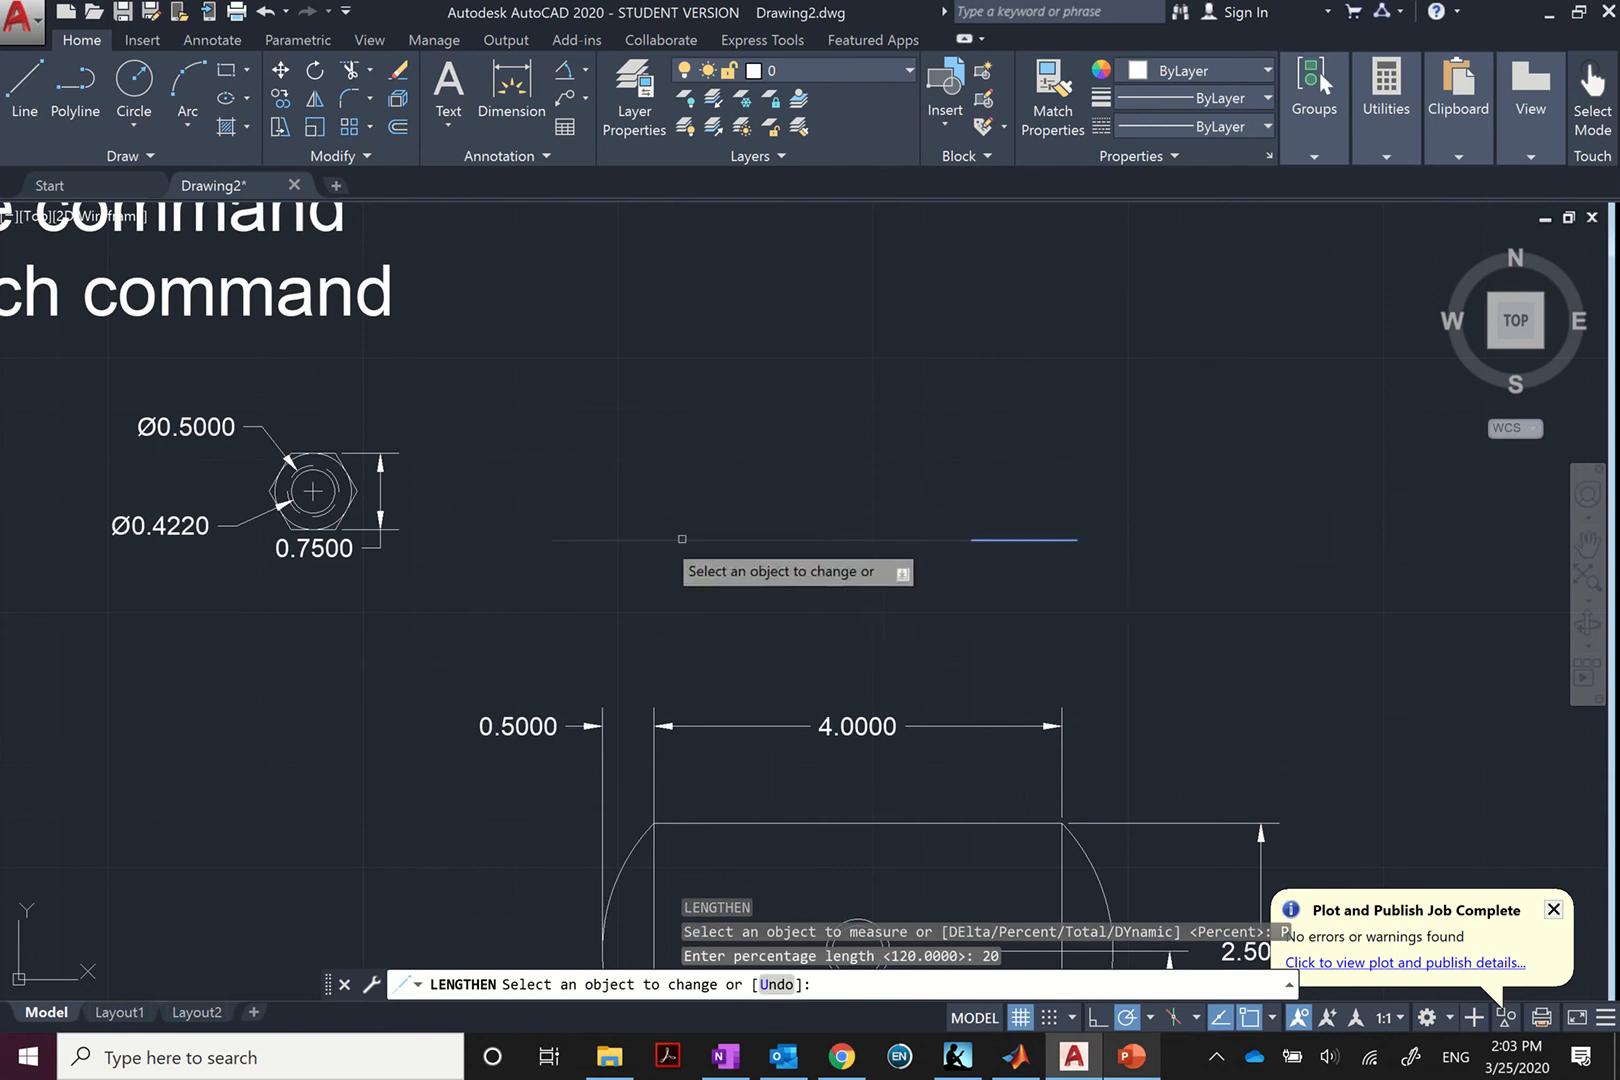
pyautogui.click(921, 539)
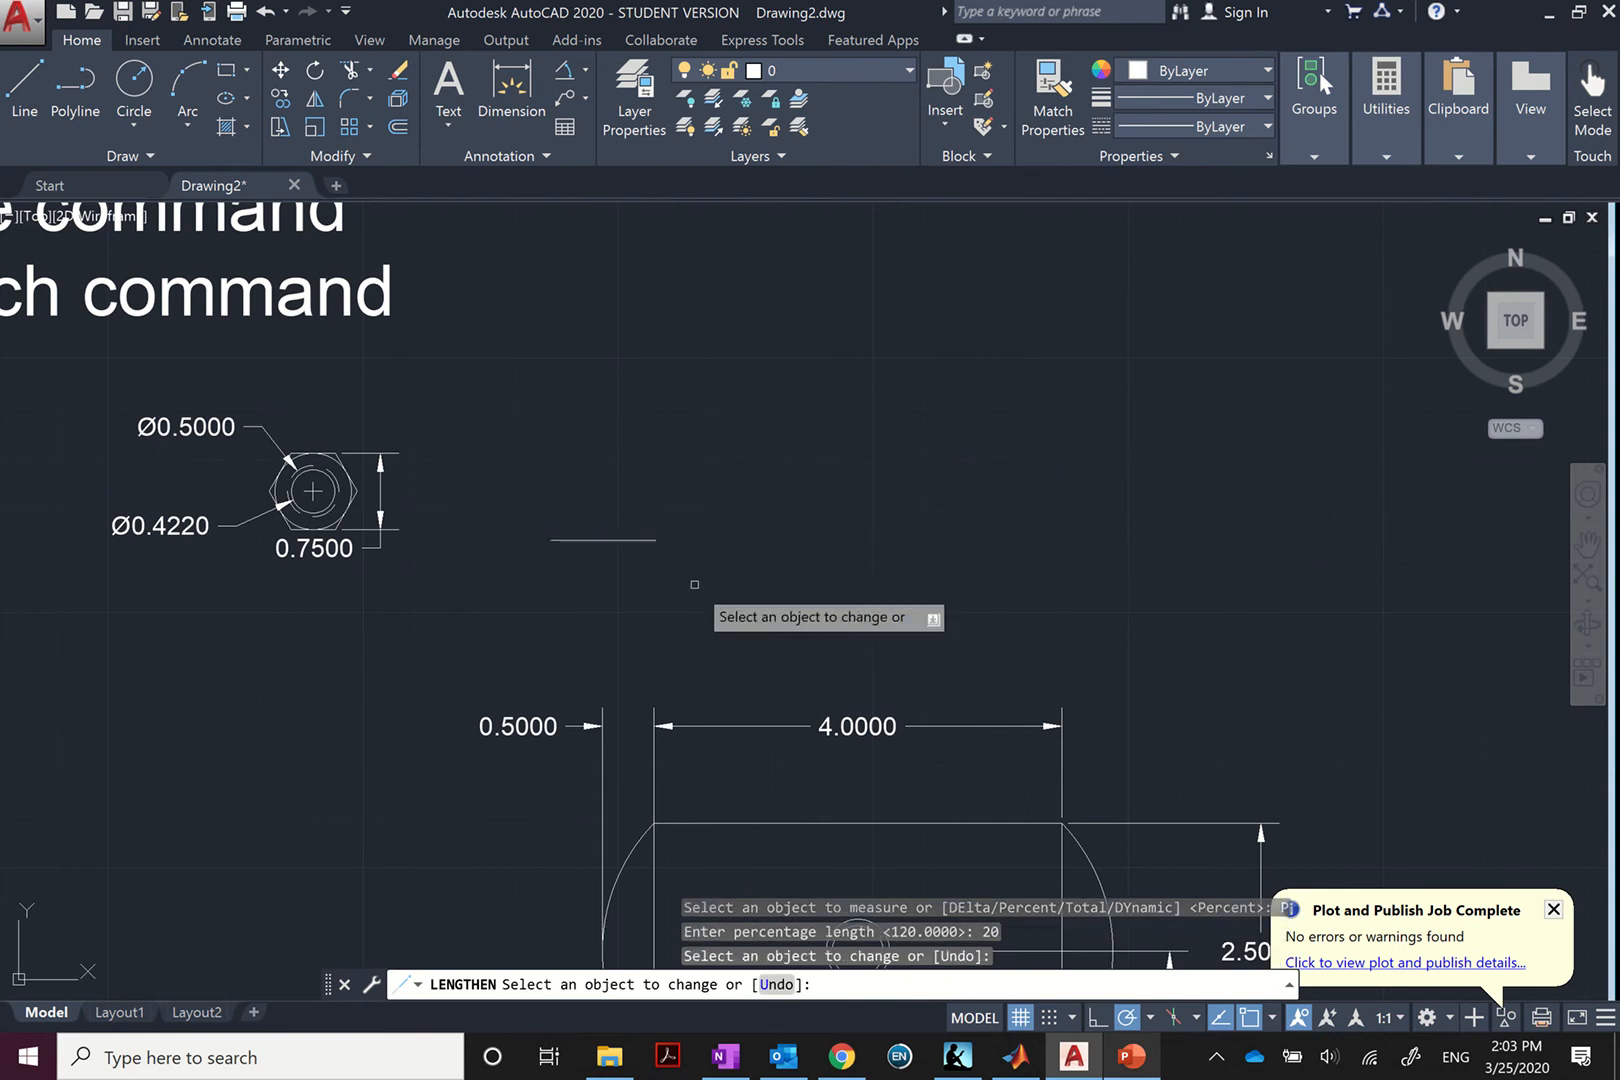
pyautogui.press('Escape')
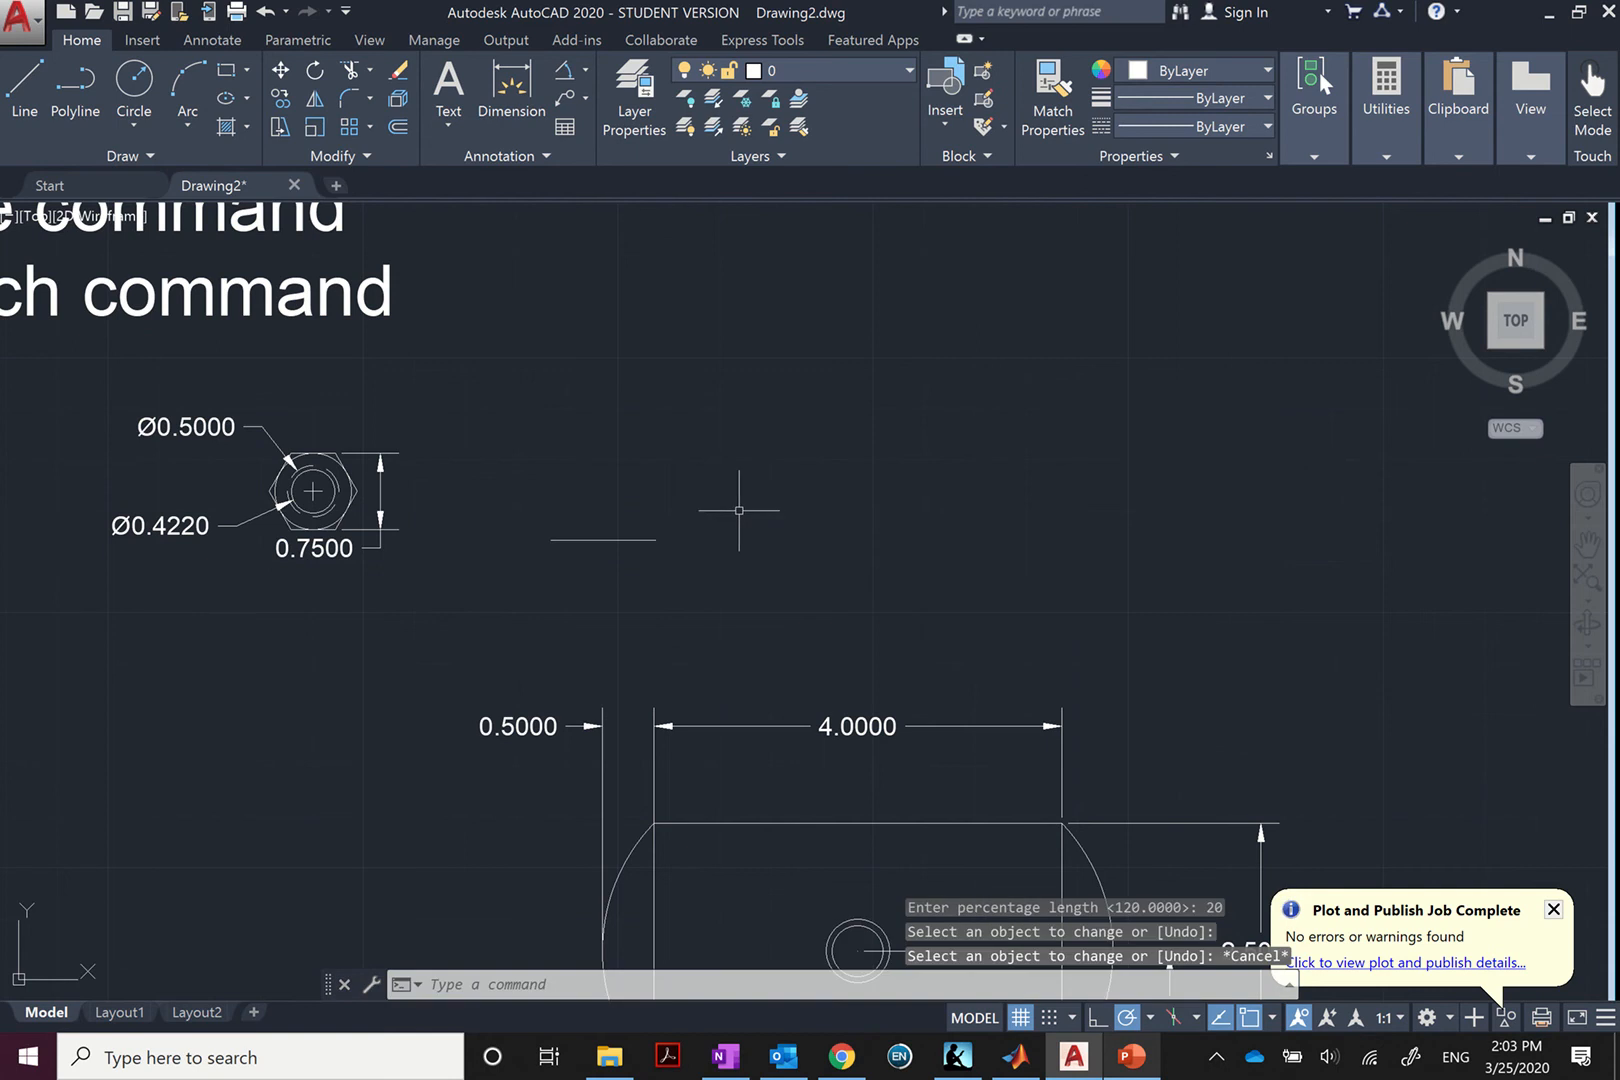
# - Lengthen the standalone horizontal line by a delta of 1.0000 at both its left and right ends
pyautogui.write('len')
pyautogui.press('Return')
pyautogui.press('Down')
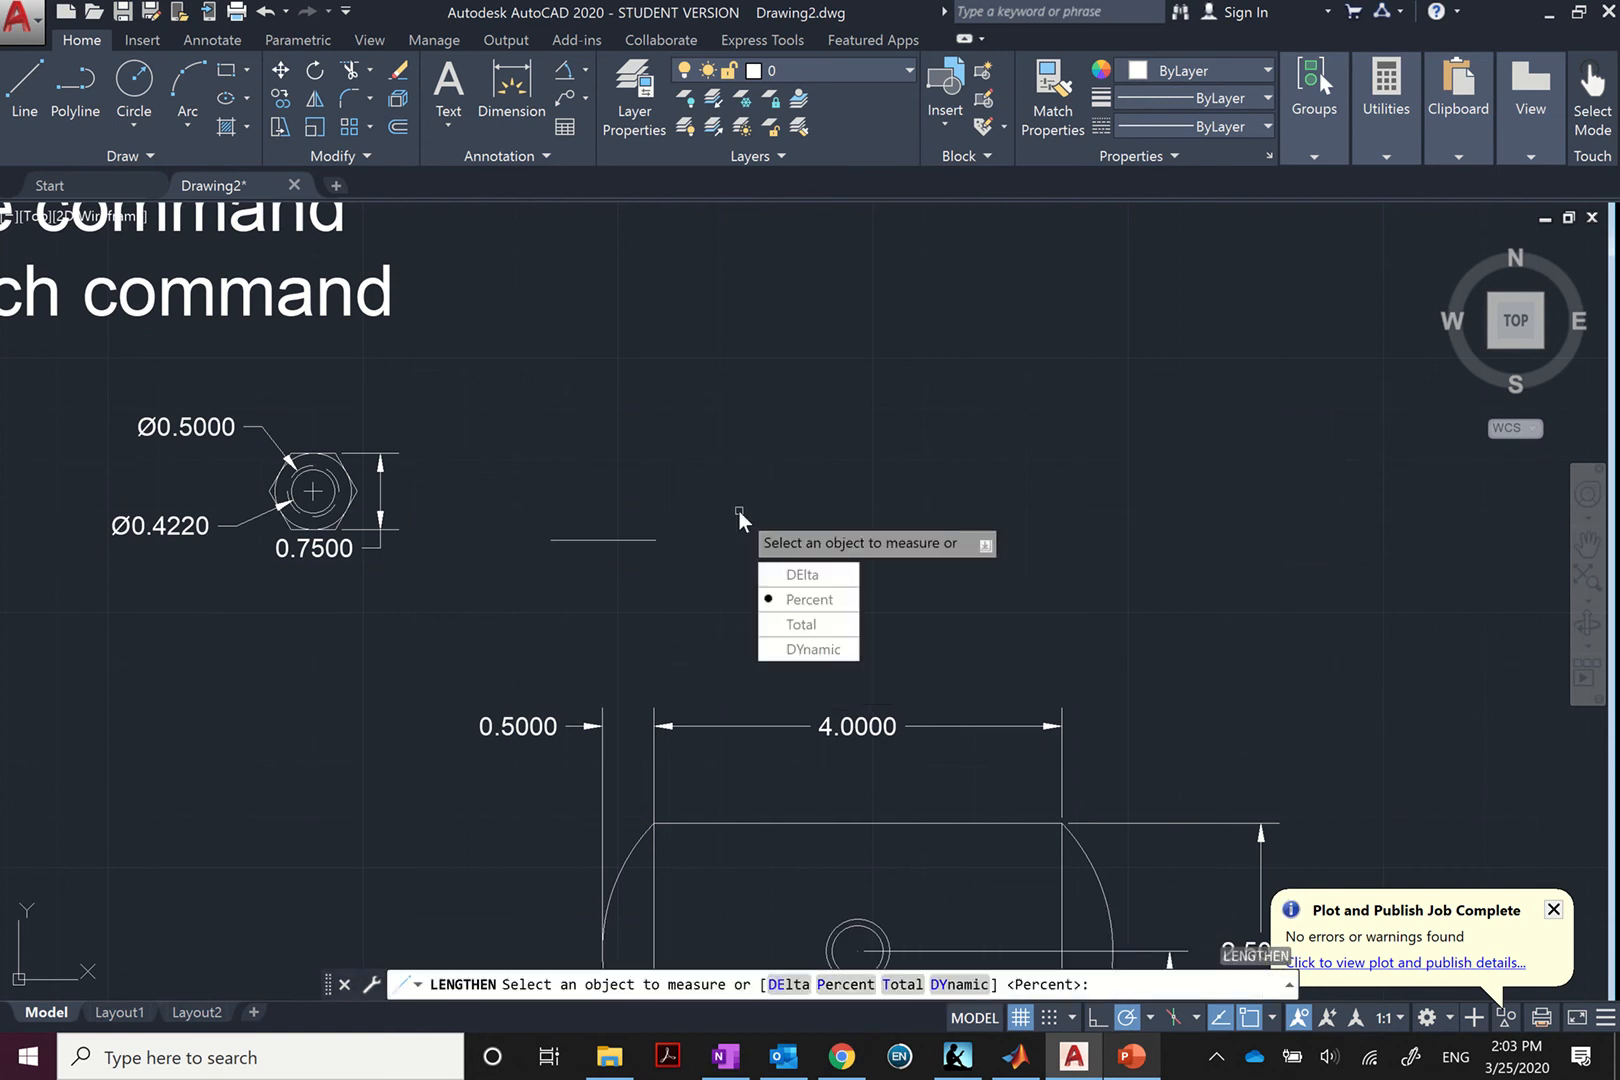
pyautogui.press('Up')
pyautogui.press('Return')
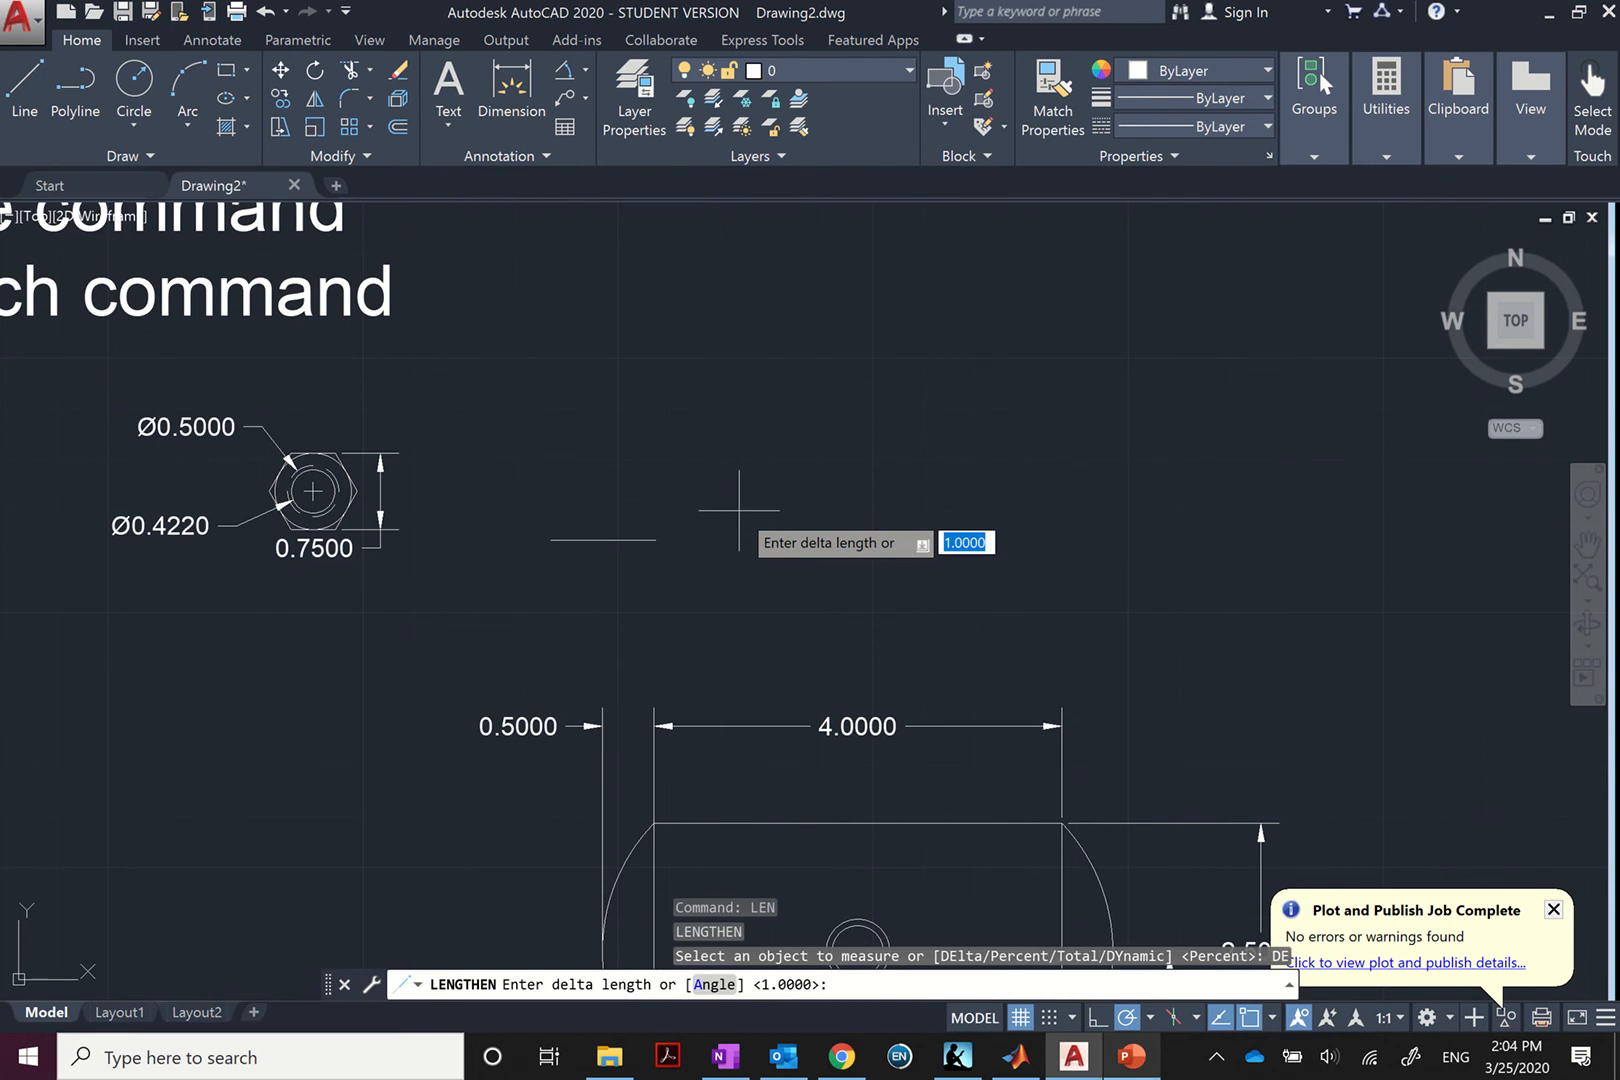
pyautogui.press('Return')
pyautogui.click(603, 538)
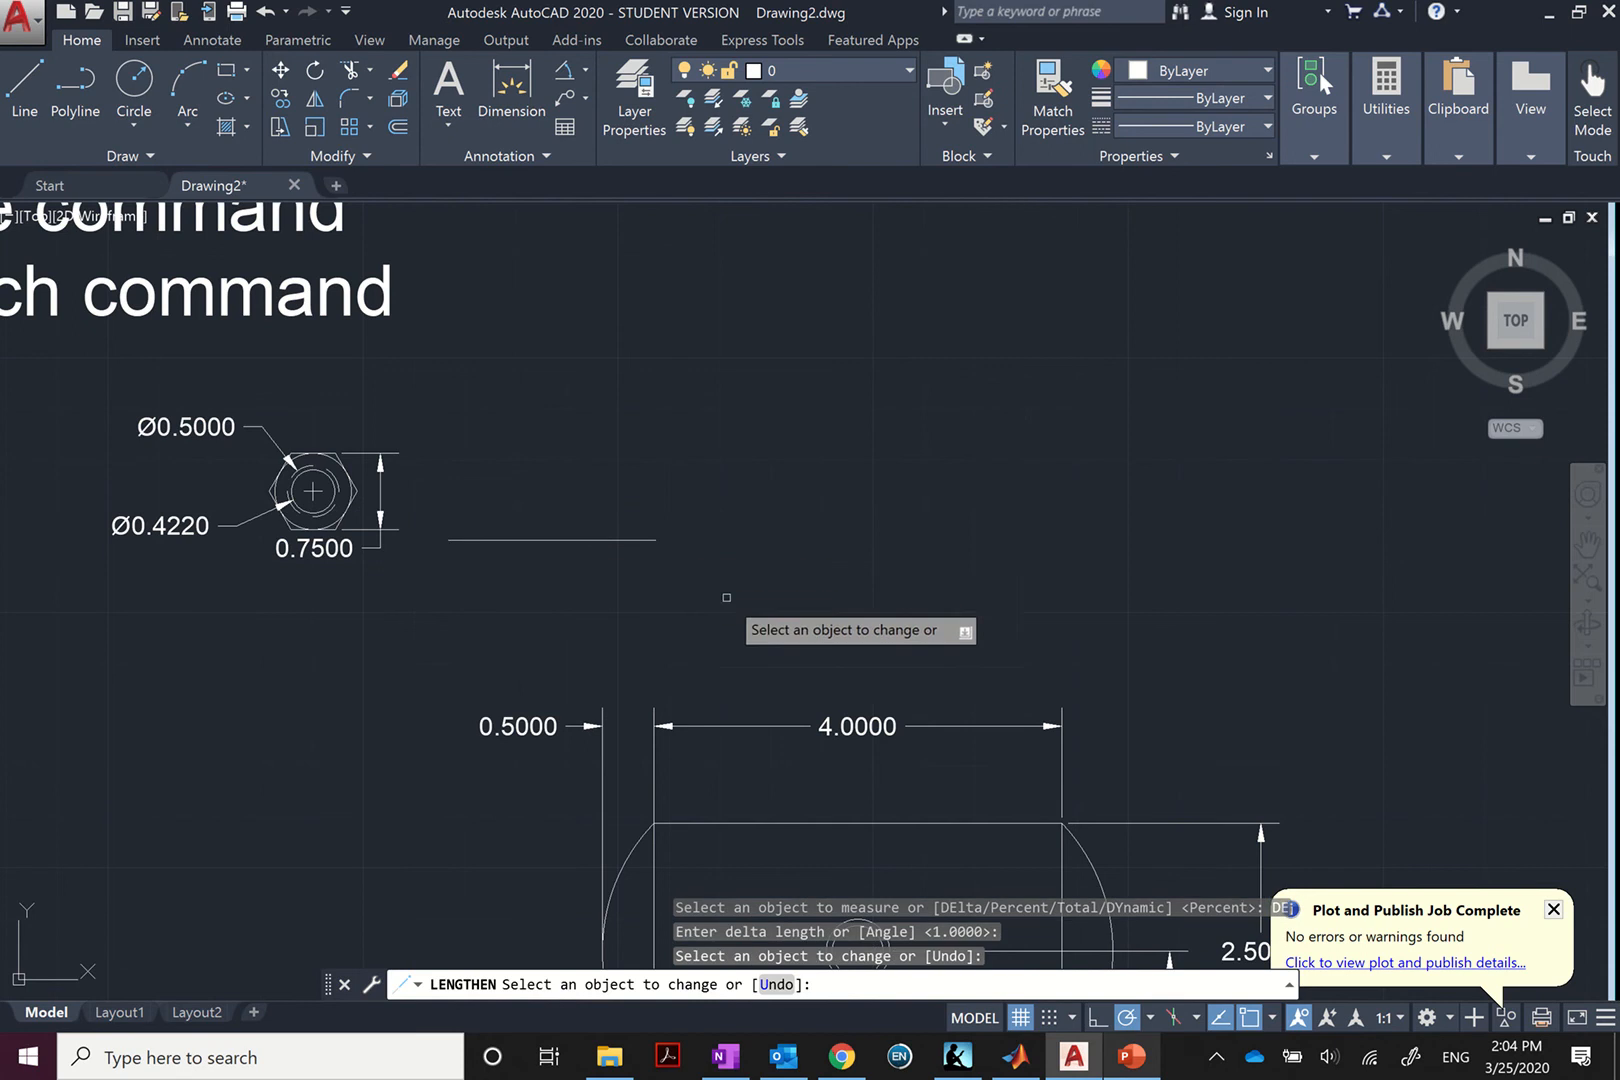
pyautogui.click(646, 541)
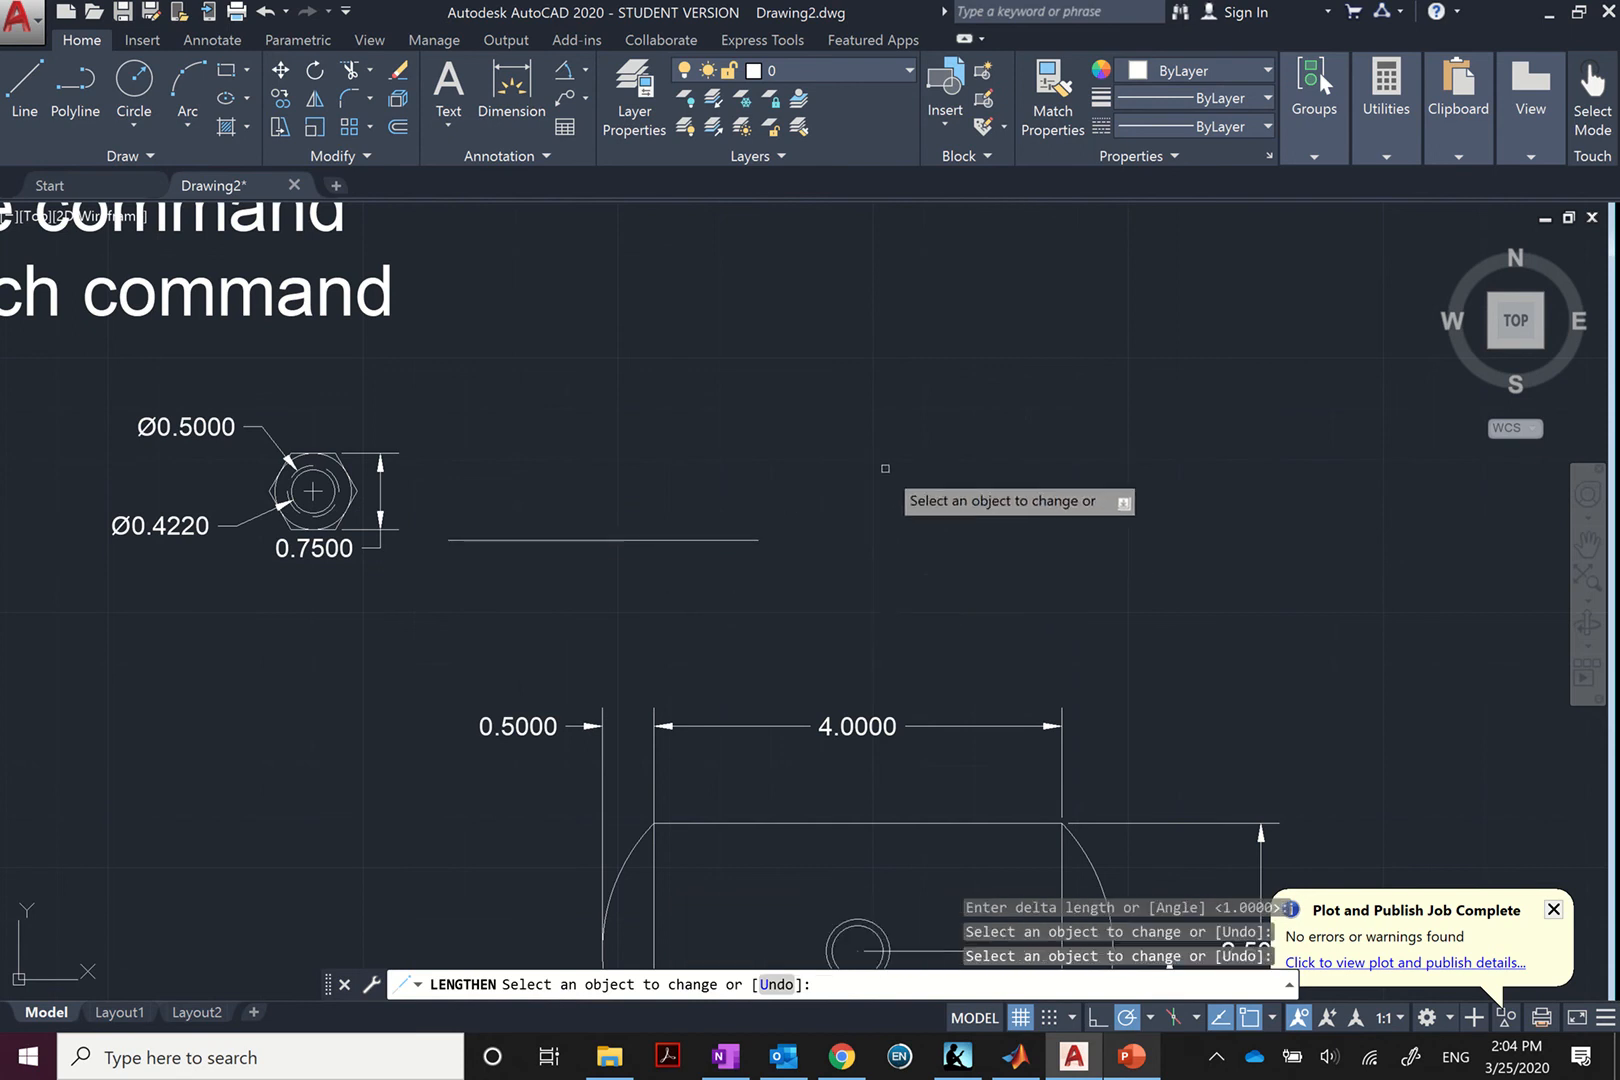
pyautogui.press('Escape')
# - Shorten the horizontal line at its right end using Lengthen with a delta of -1
pyautogui.write('LEN')
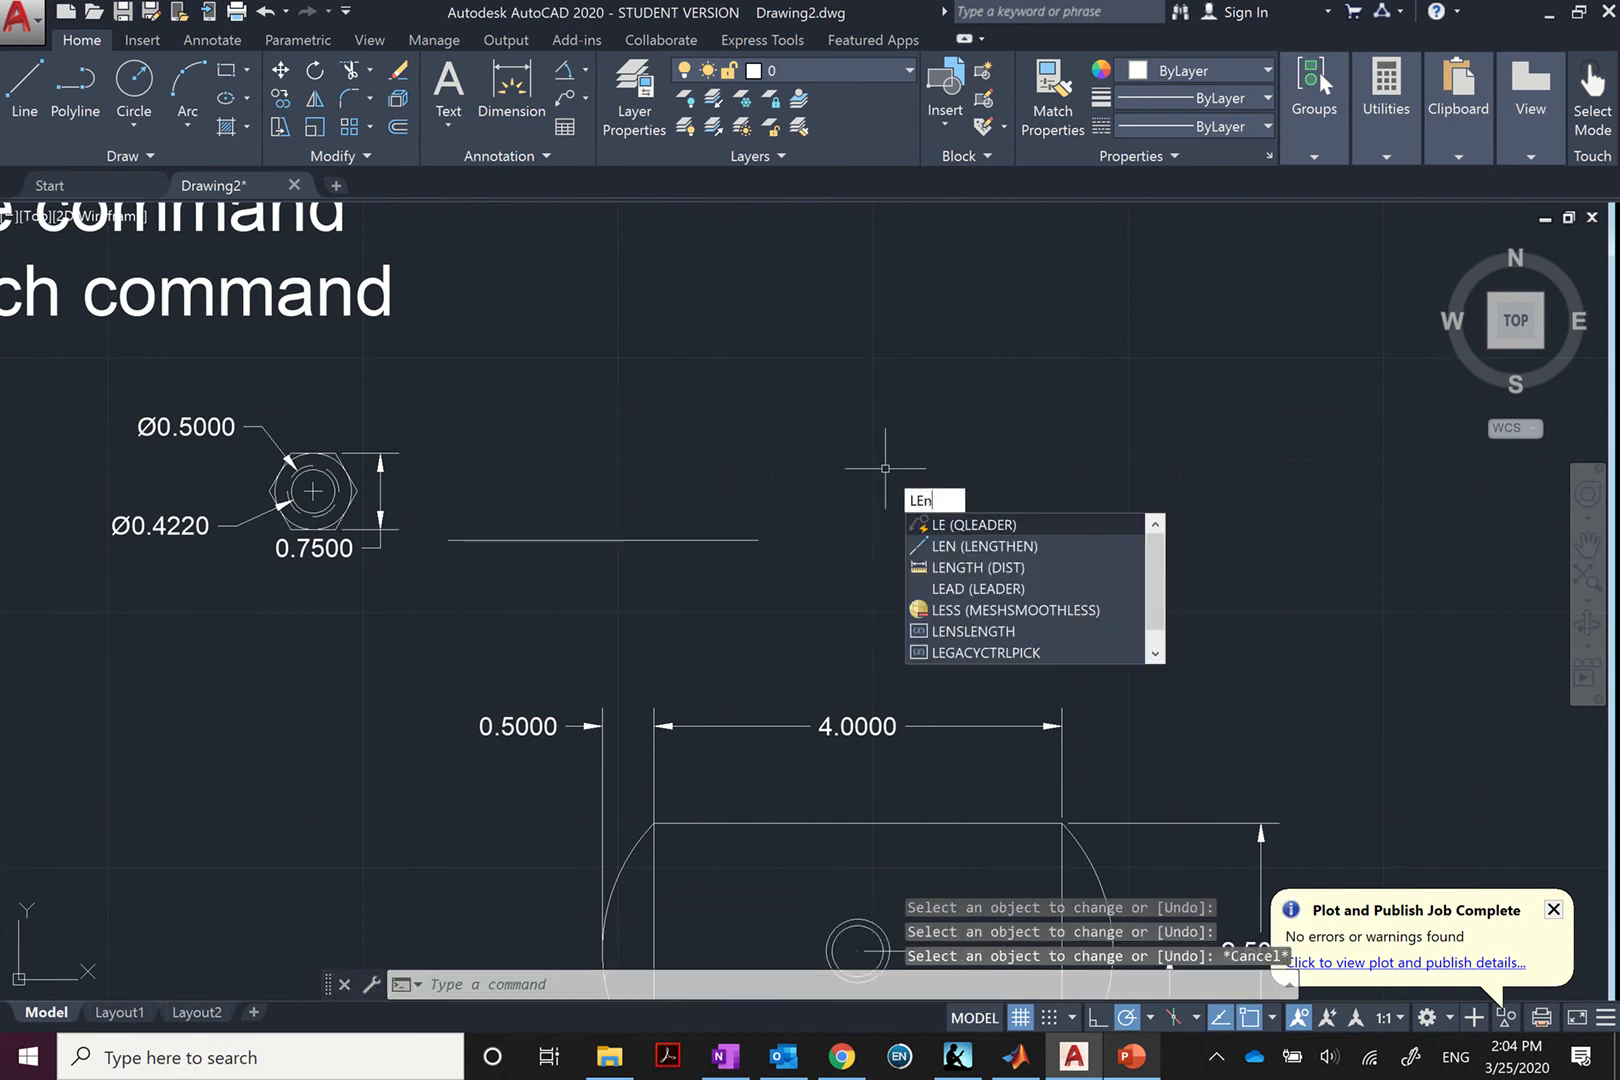
pyautogui.press('Return')
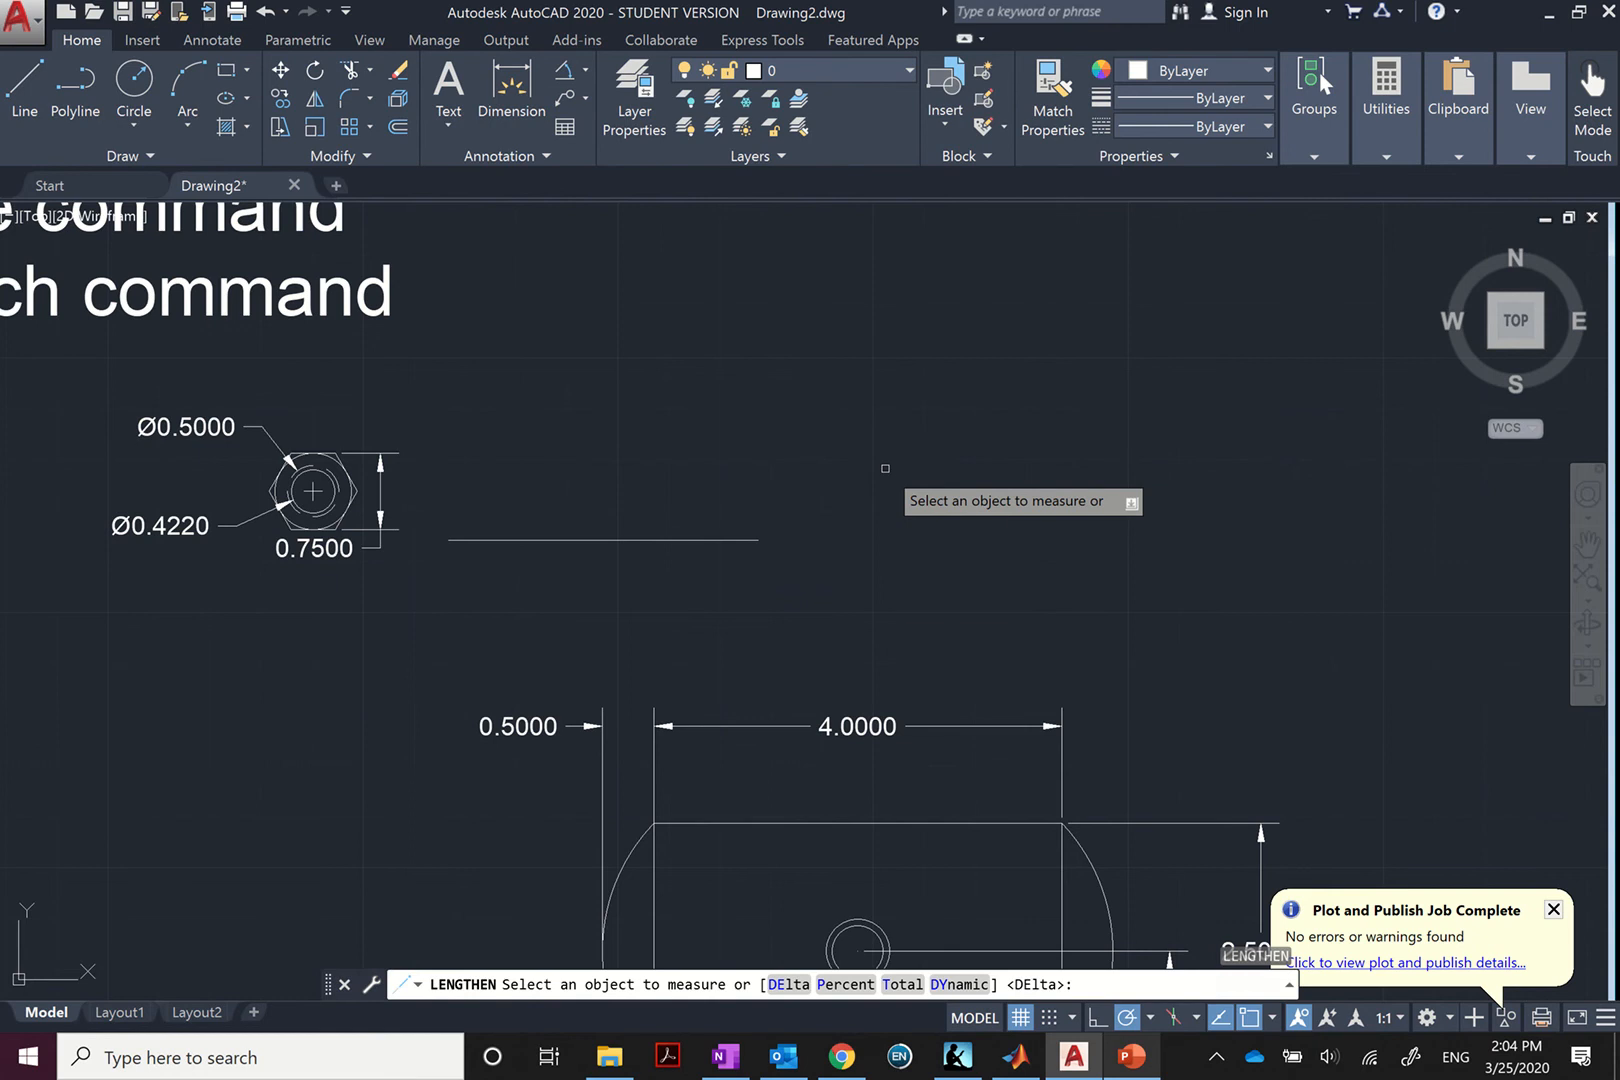
pyautogui.press('Down')
pyautogui.press('Return')
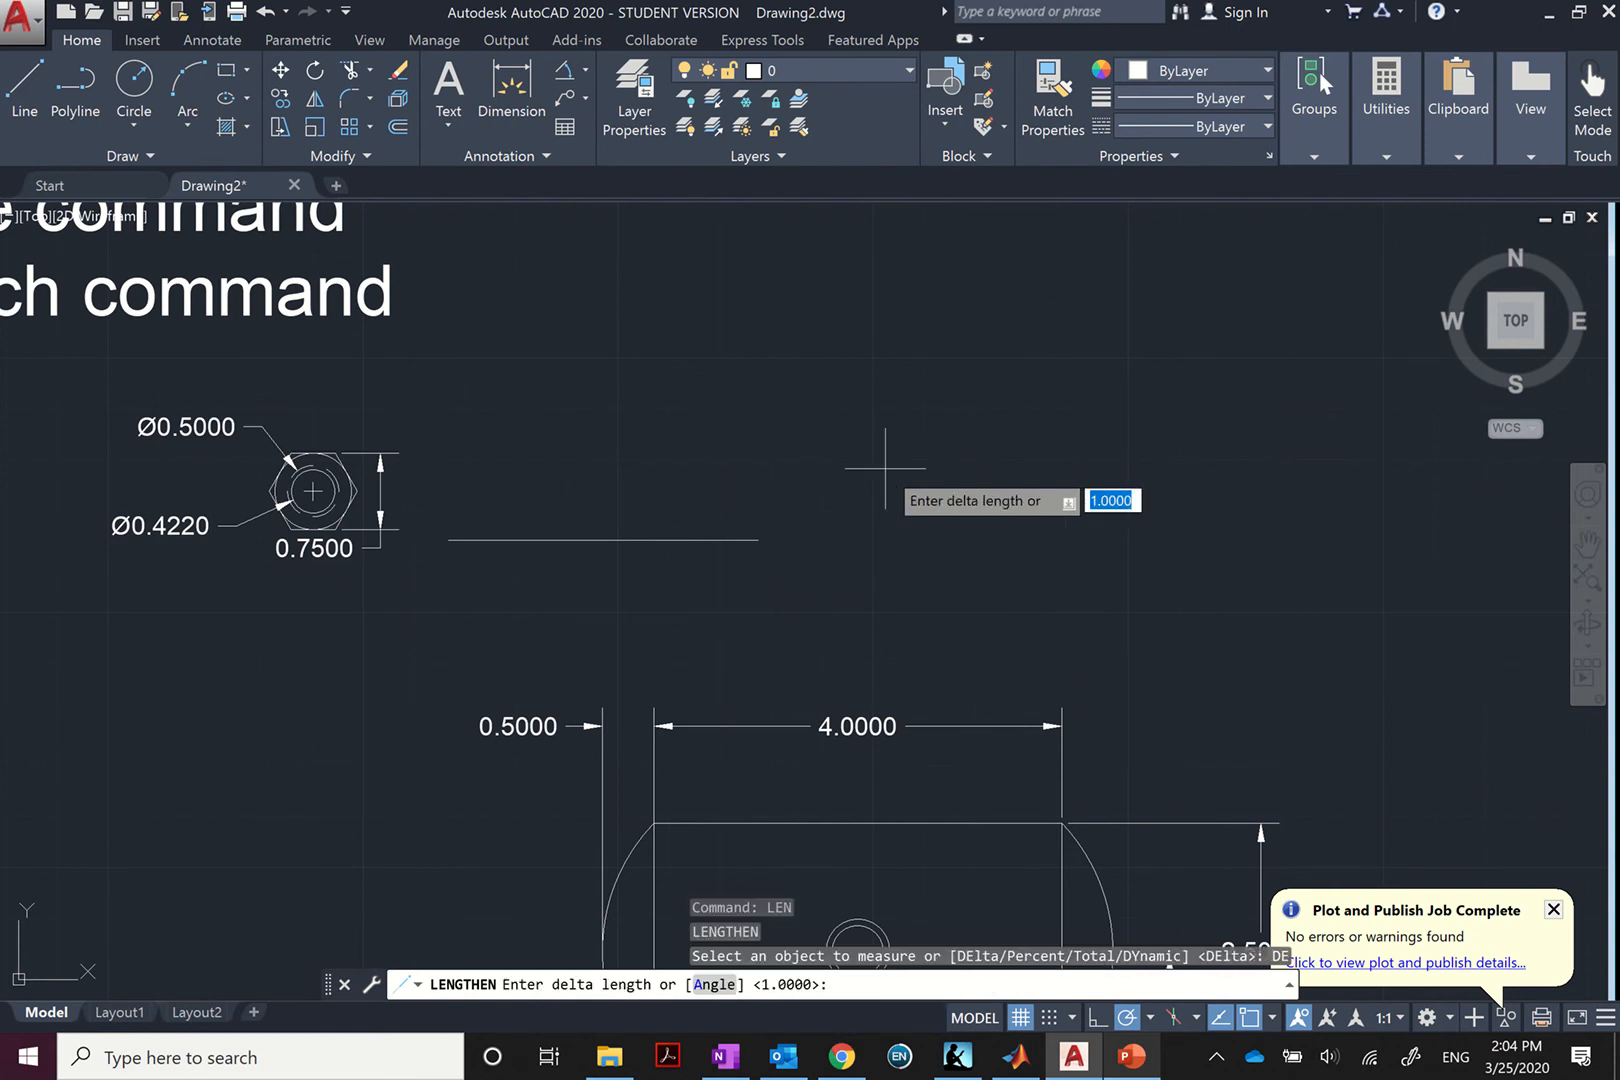
pyautogui.write('-1')
pyautogui.press('Return')
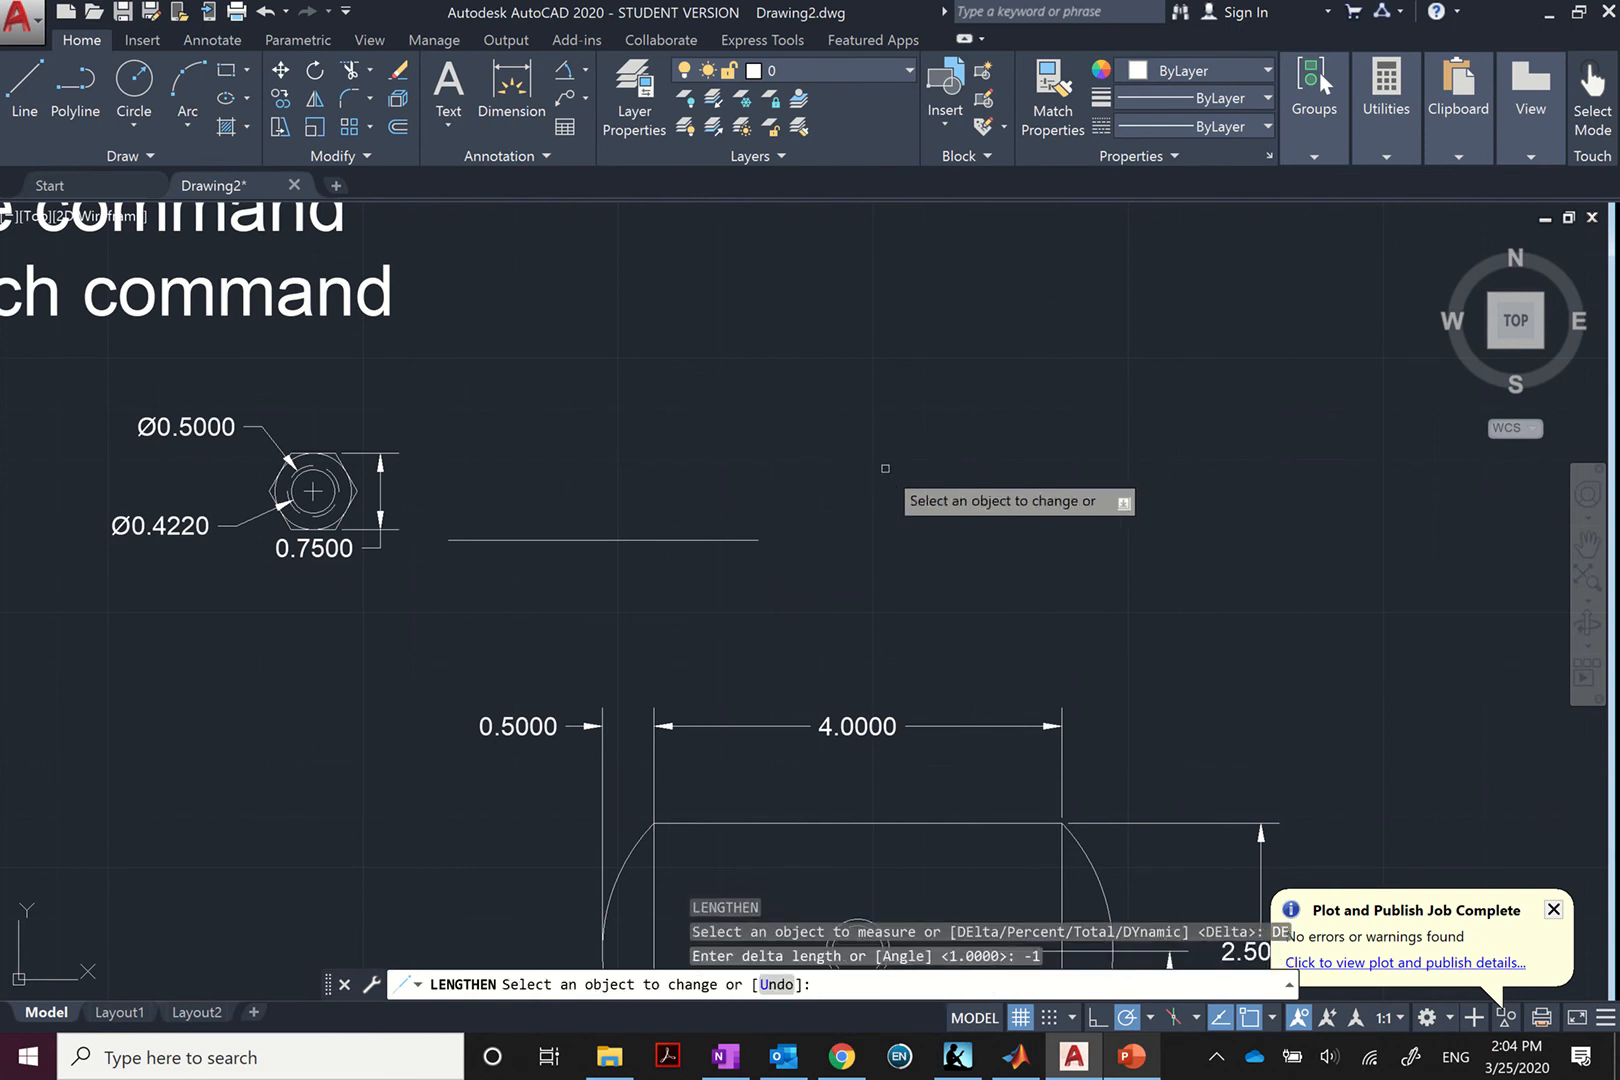
pyautogui.click(643, 545)
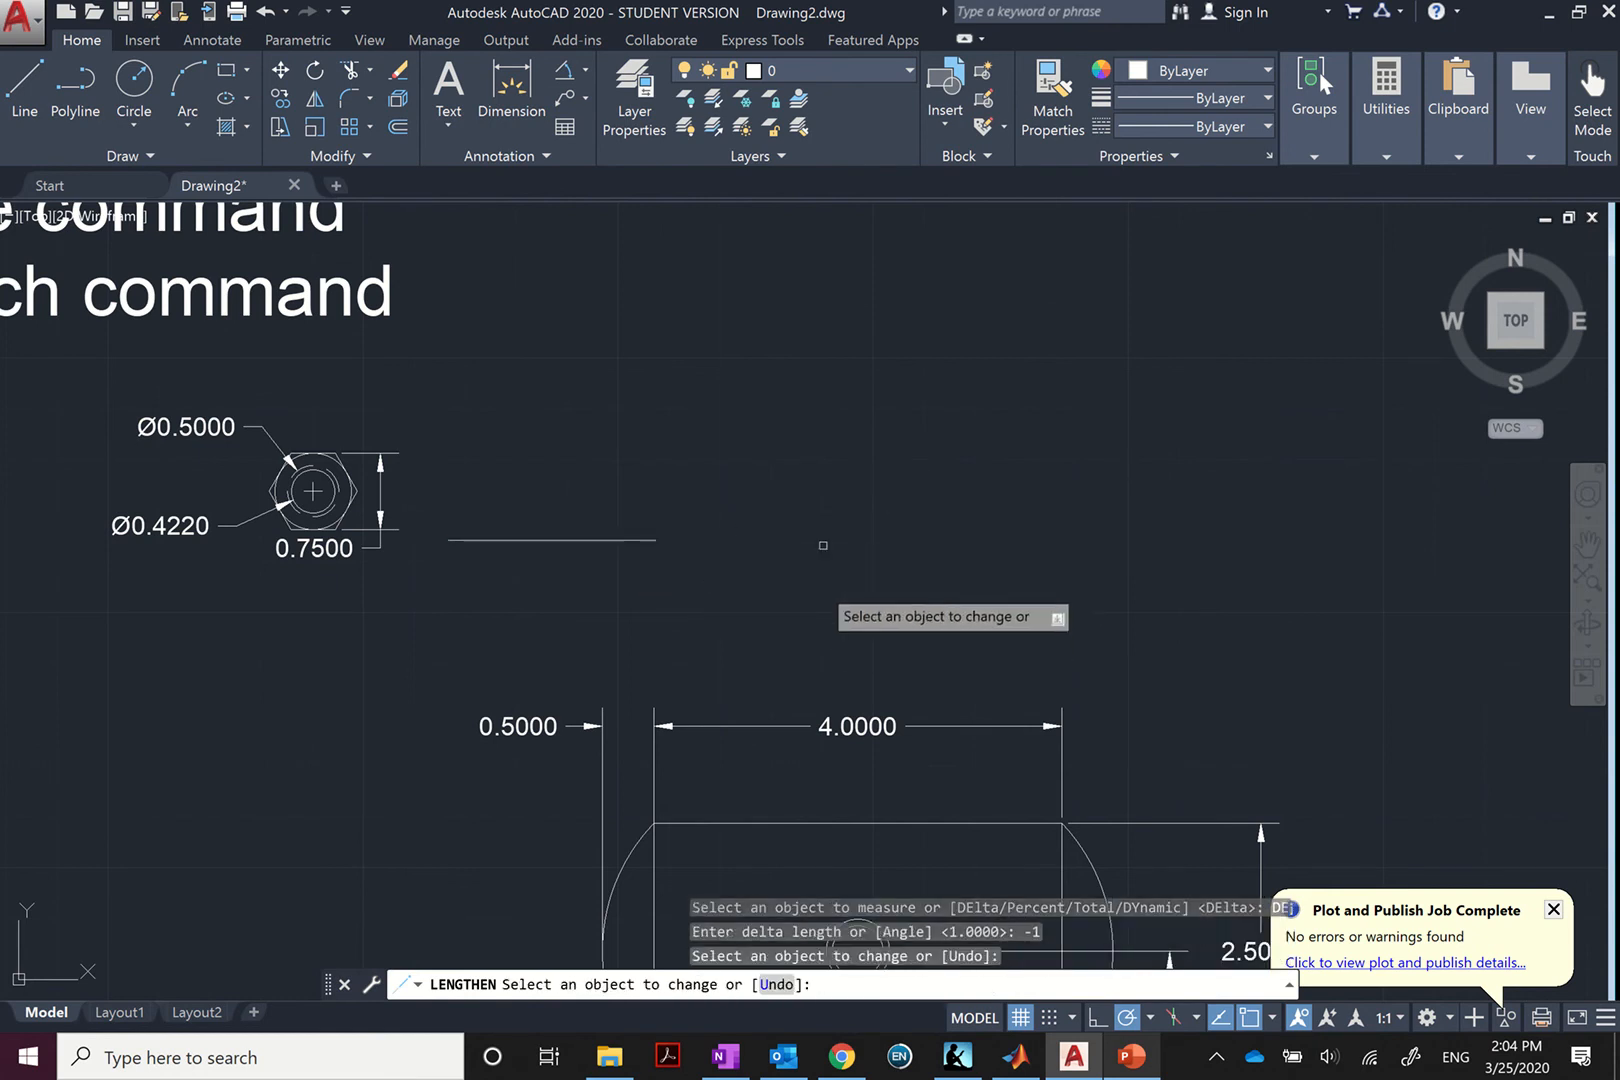
pyautogui.press('Escape')
# - Set the horizontal line's total length to 5.0000 with the Lengthen command, extending its right end
pyautogui.write('LEN')
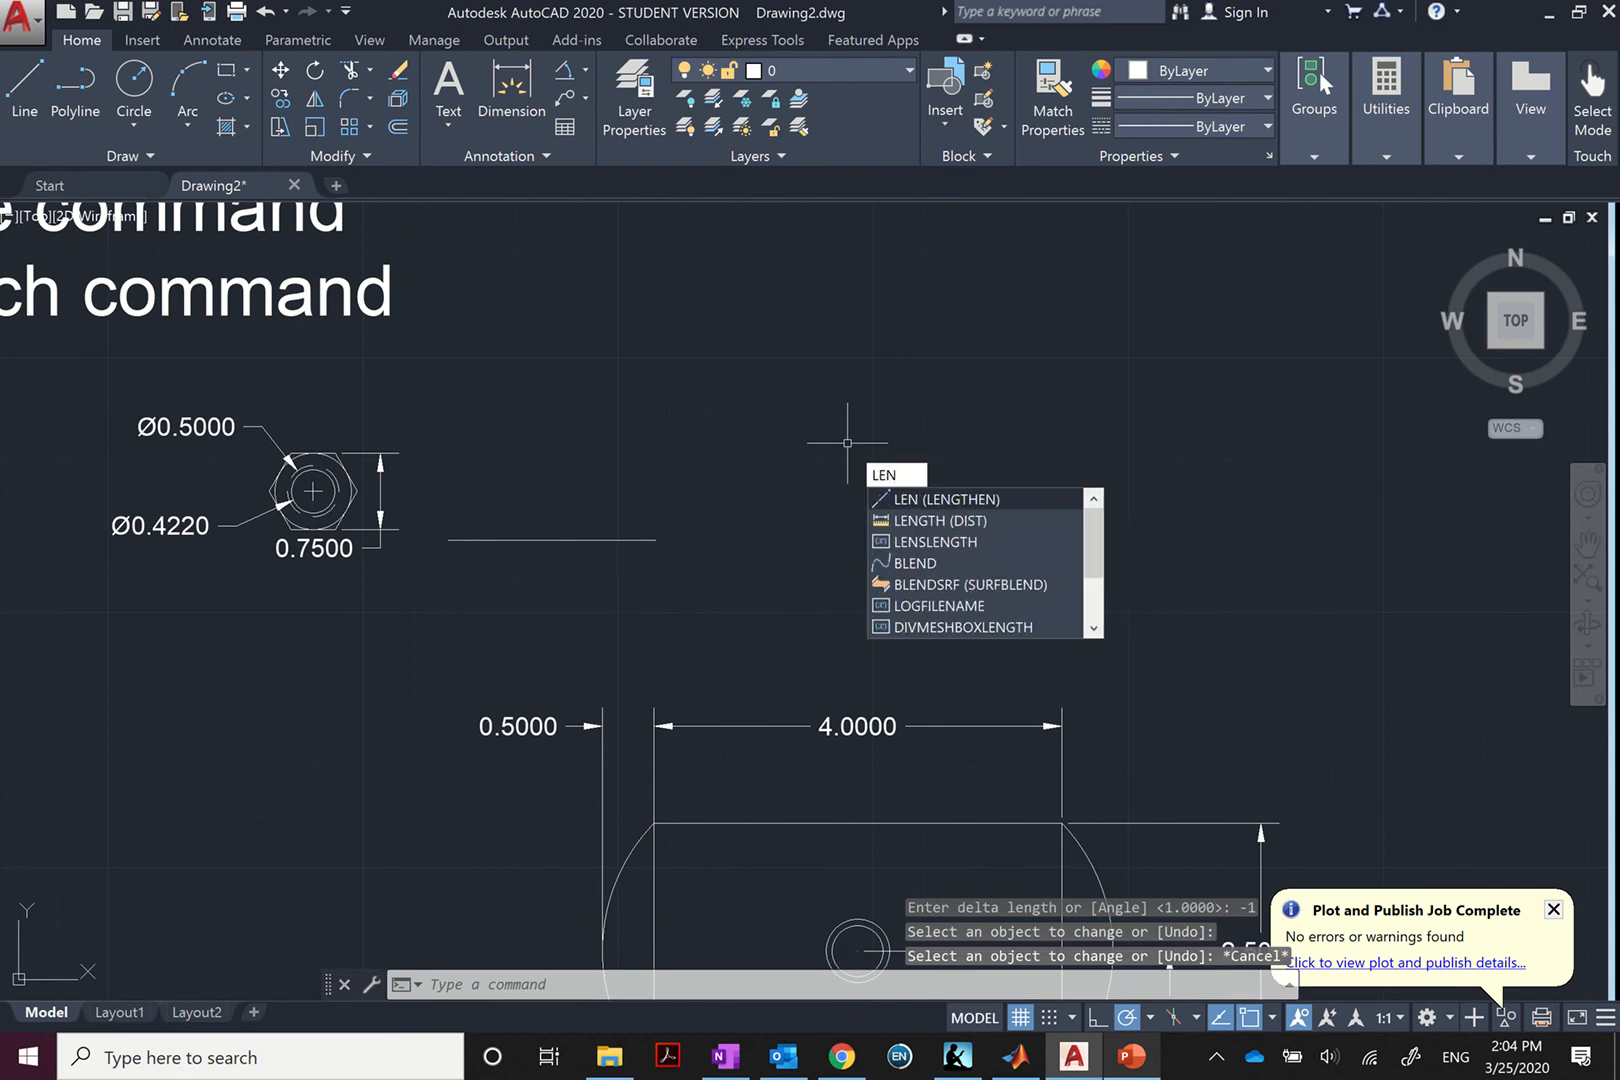
pyautogui.press('Return')
pyautogui.press('Down')
pyautogui.press('Down')
pyautogui.press('Down')
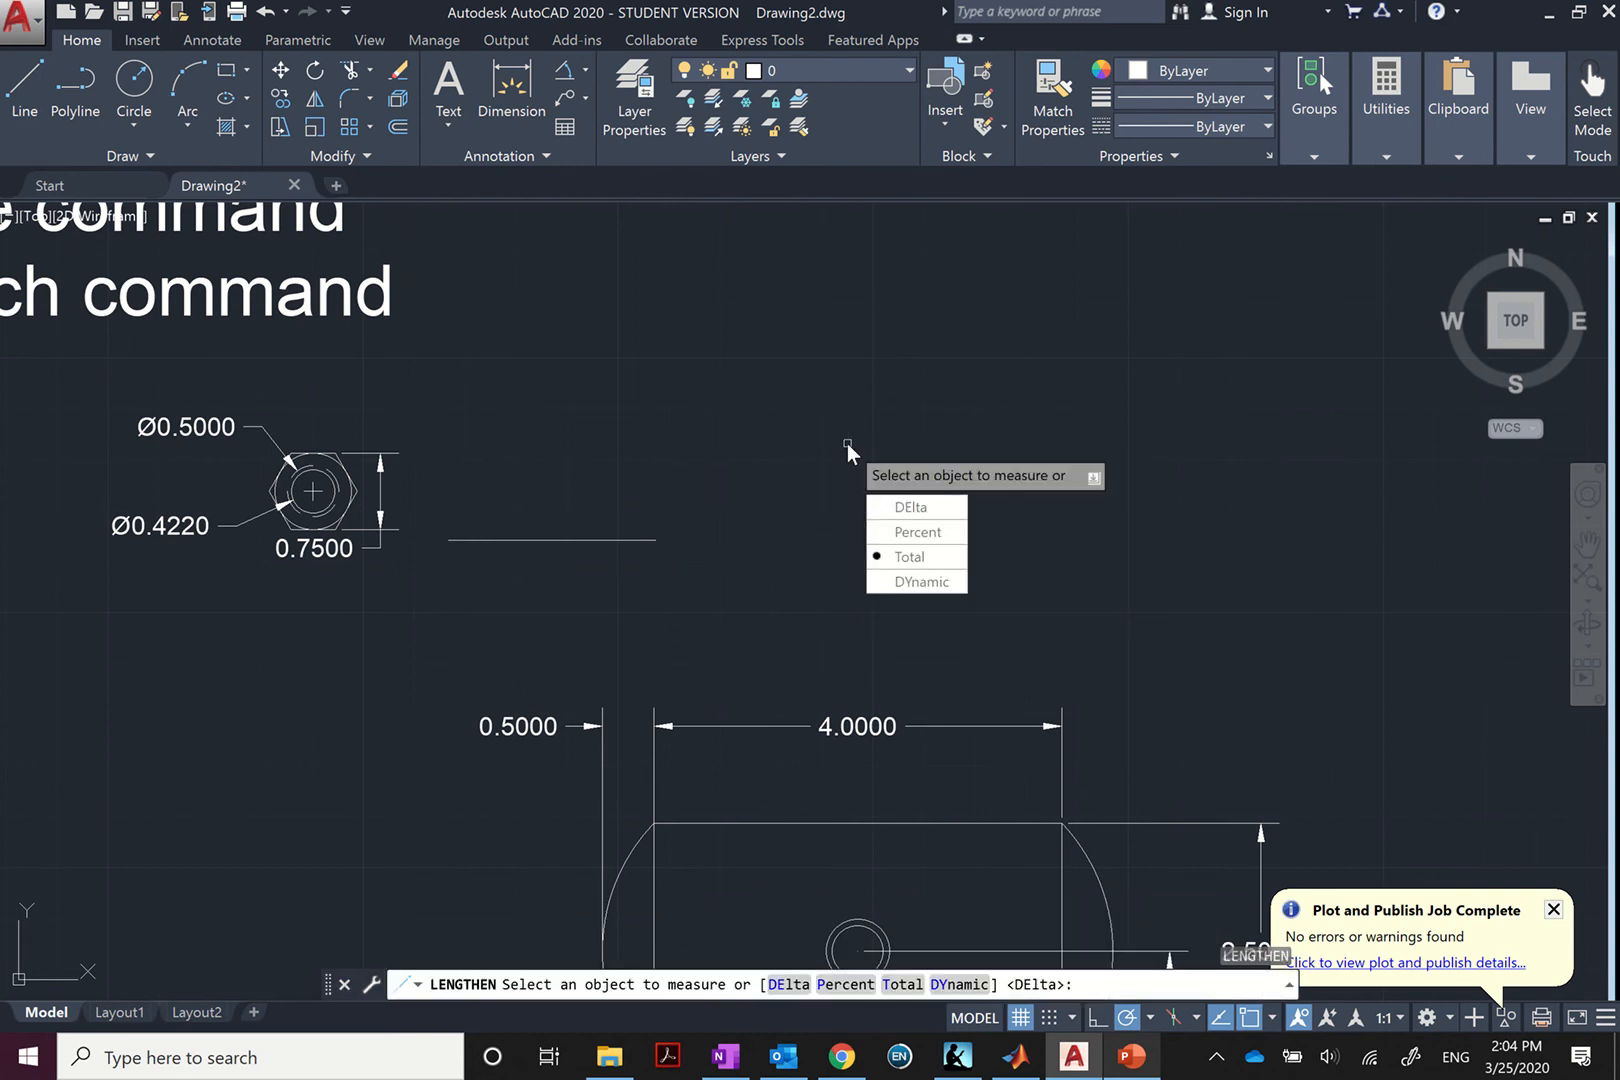
pyautogui.press('Return')
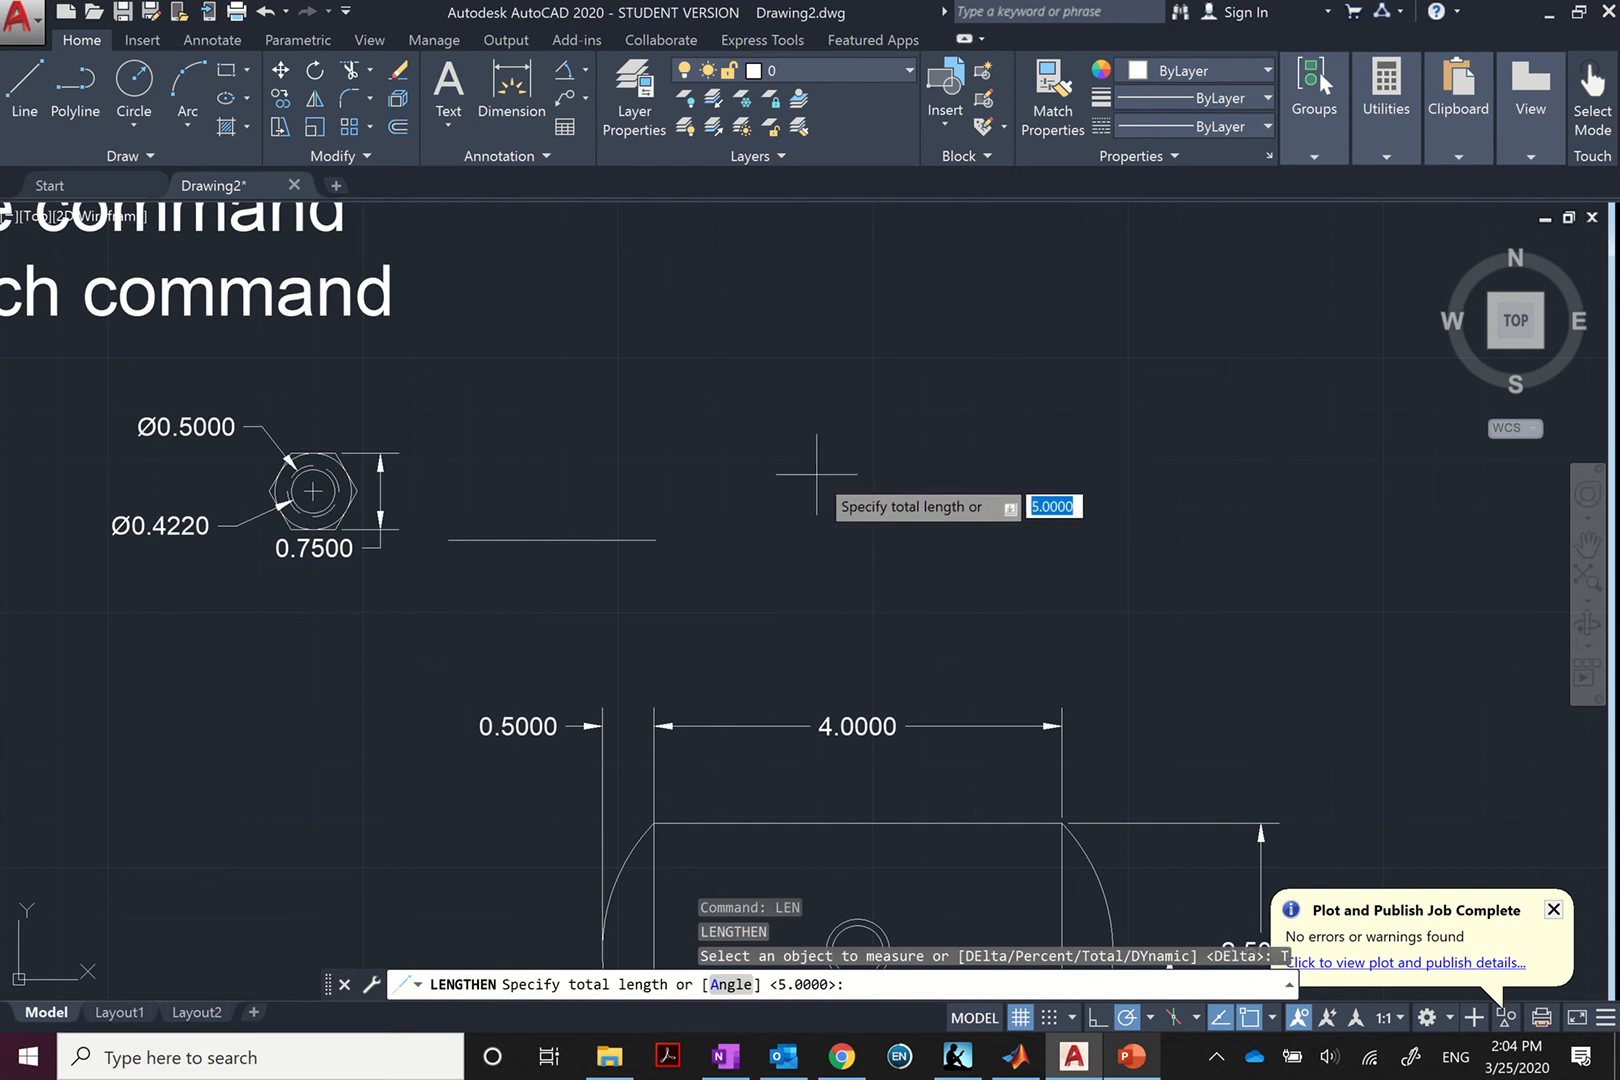
pyautogui.press('Return')
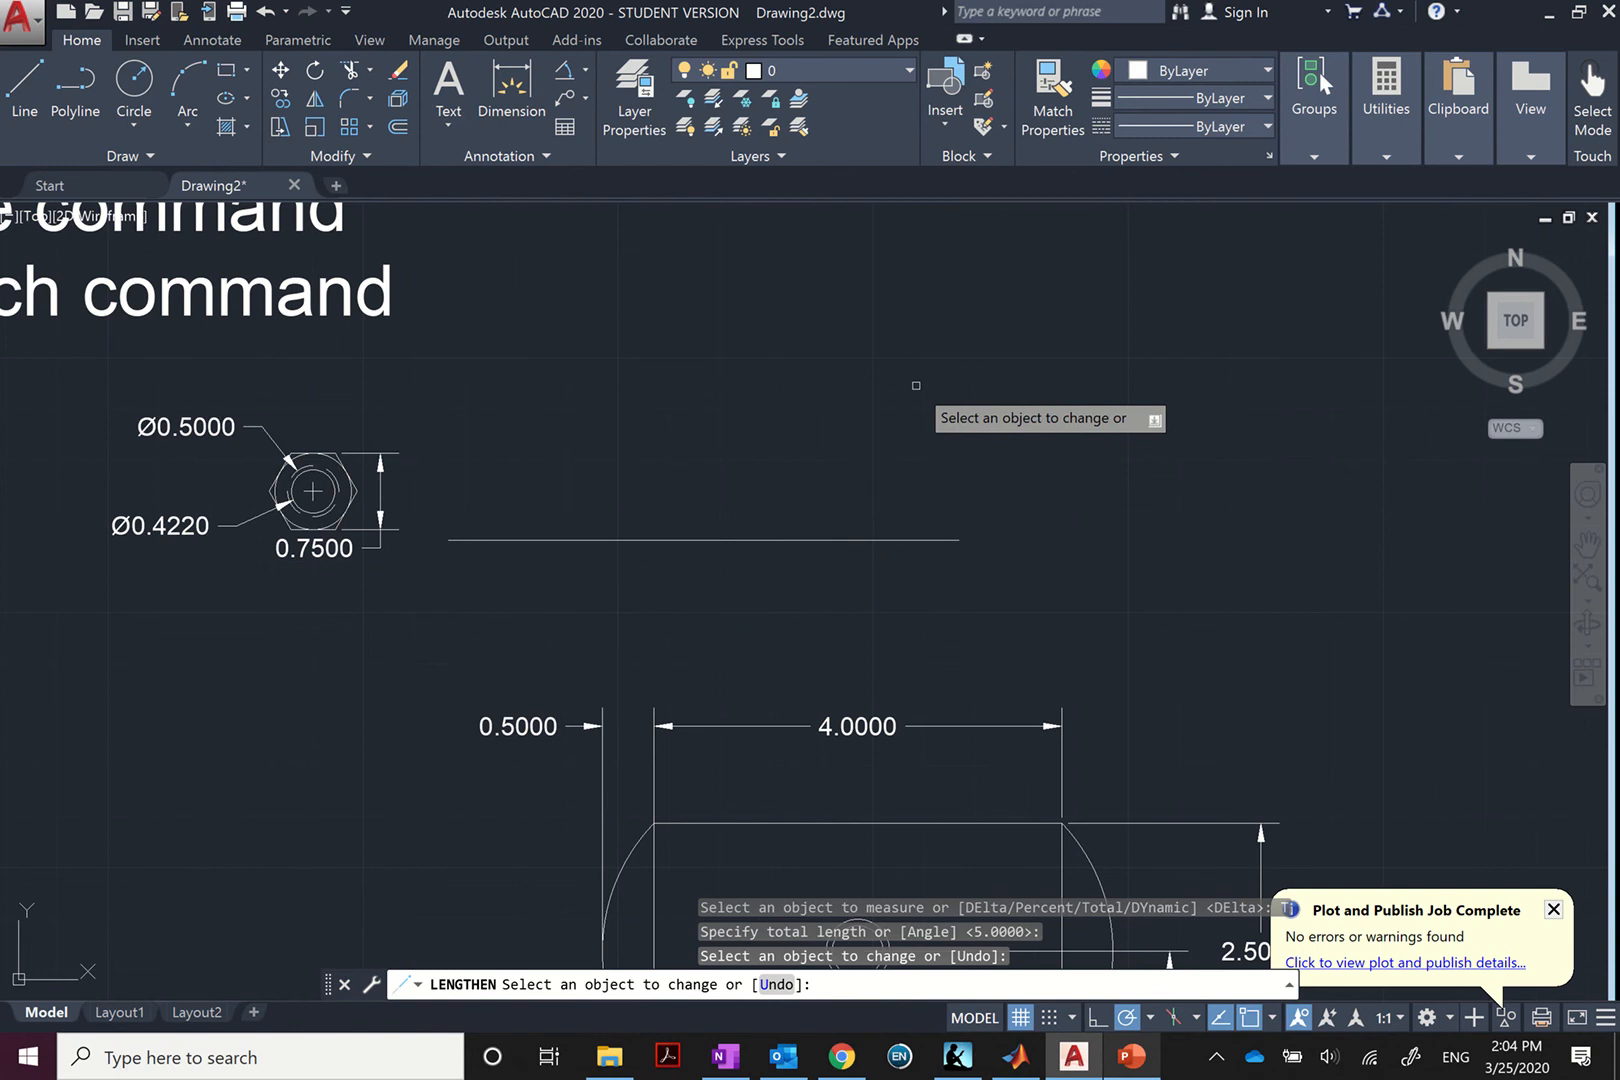
pyautogui.press('Escape')
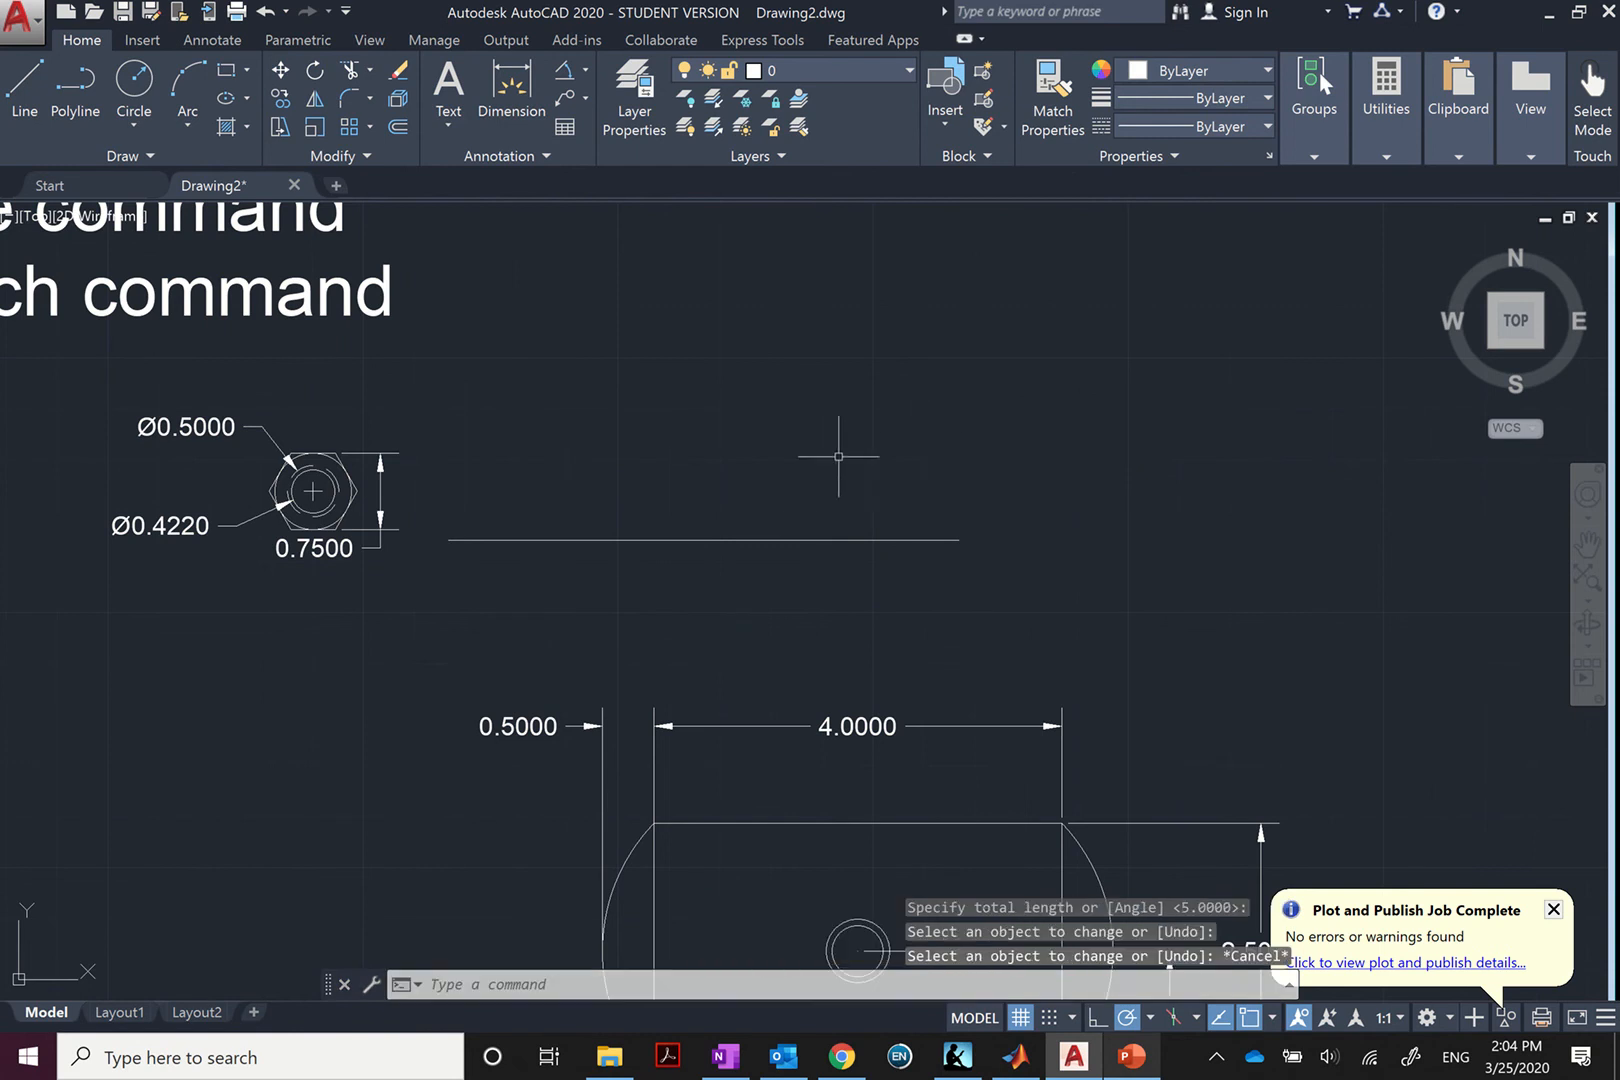
pyautogui.scroll(-2, 763, 447)
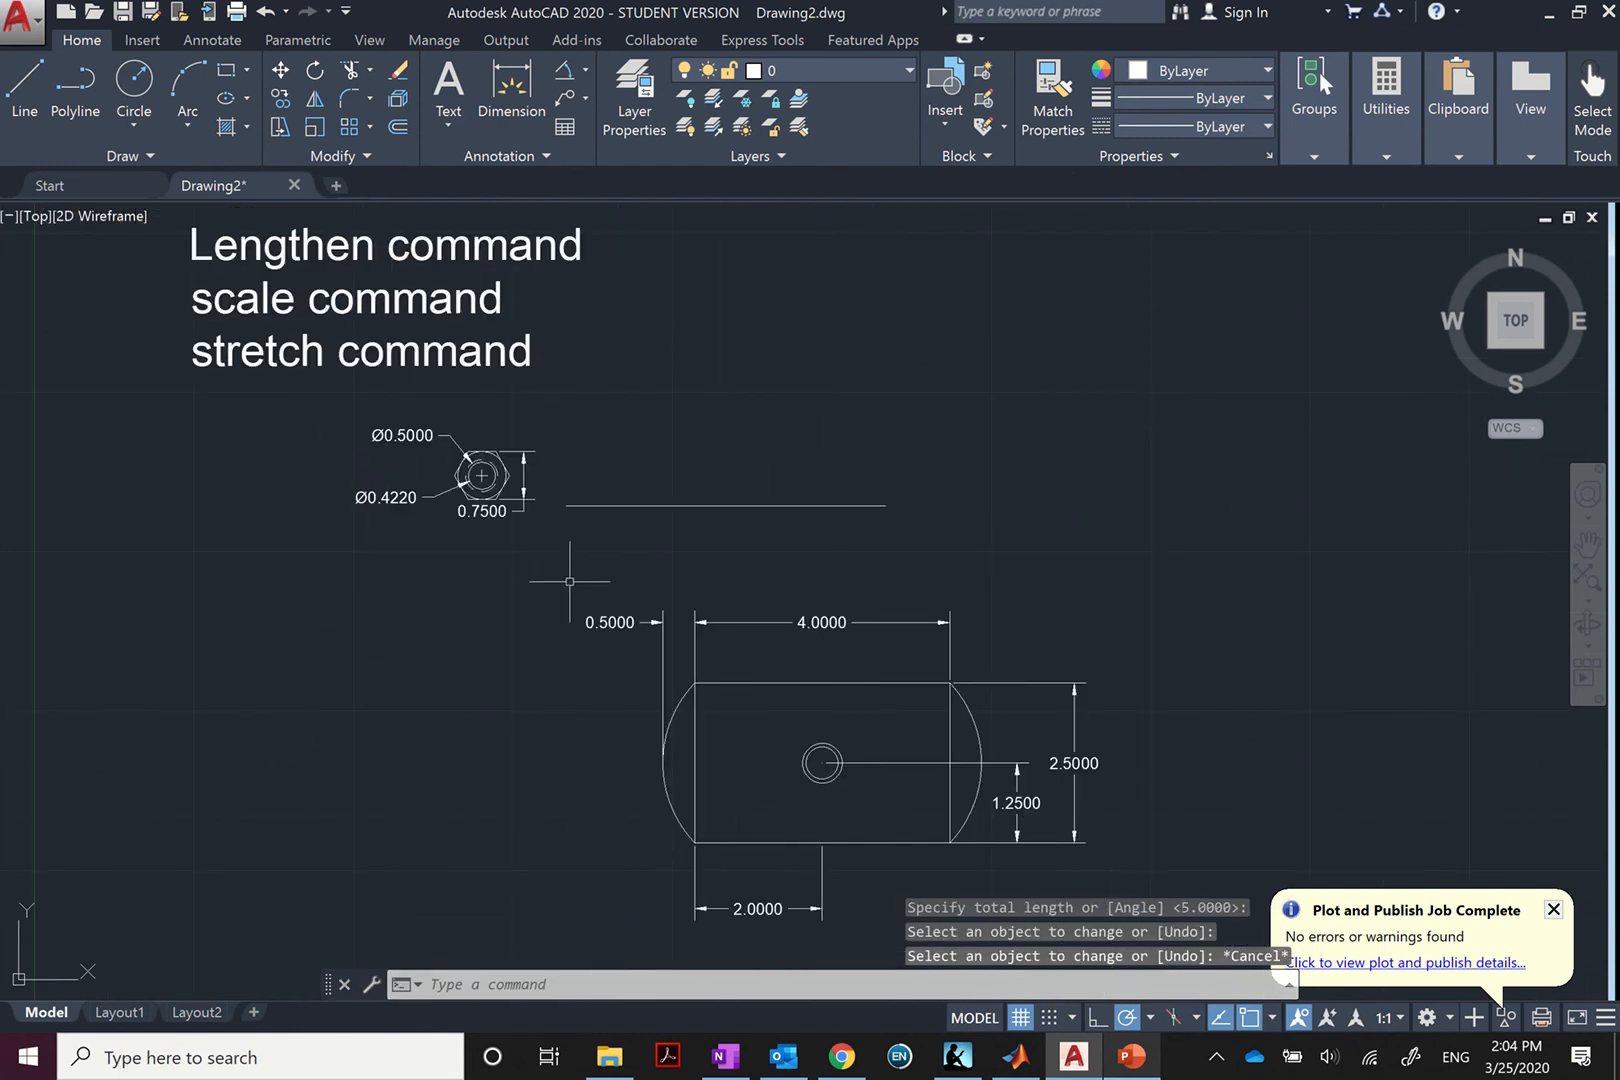
pyautogui.scroll(-2, 560, 579)
pyautogui.scroll(4, 831, 812)
pyautogui.scroll(-2, 692, 622)
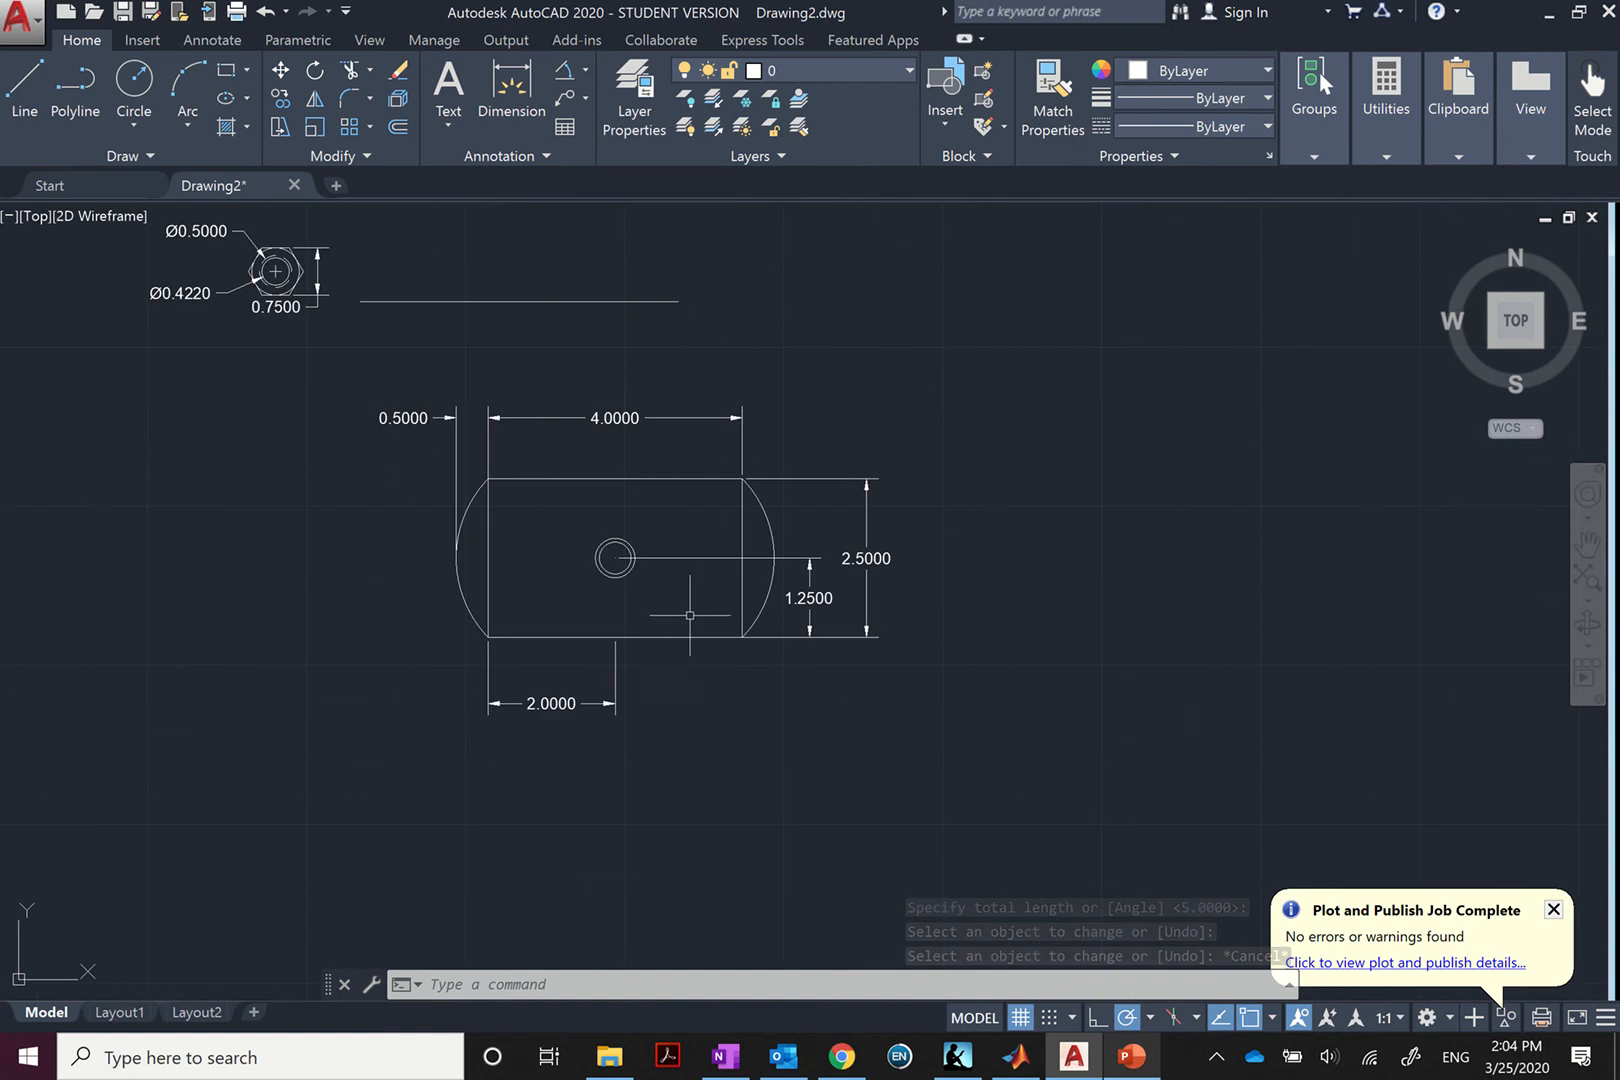
pyautogui.scroll(2, 690, 647)
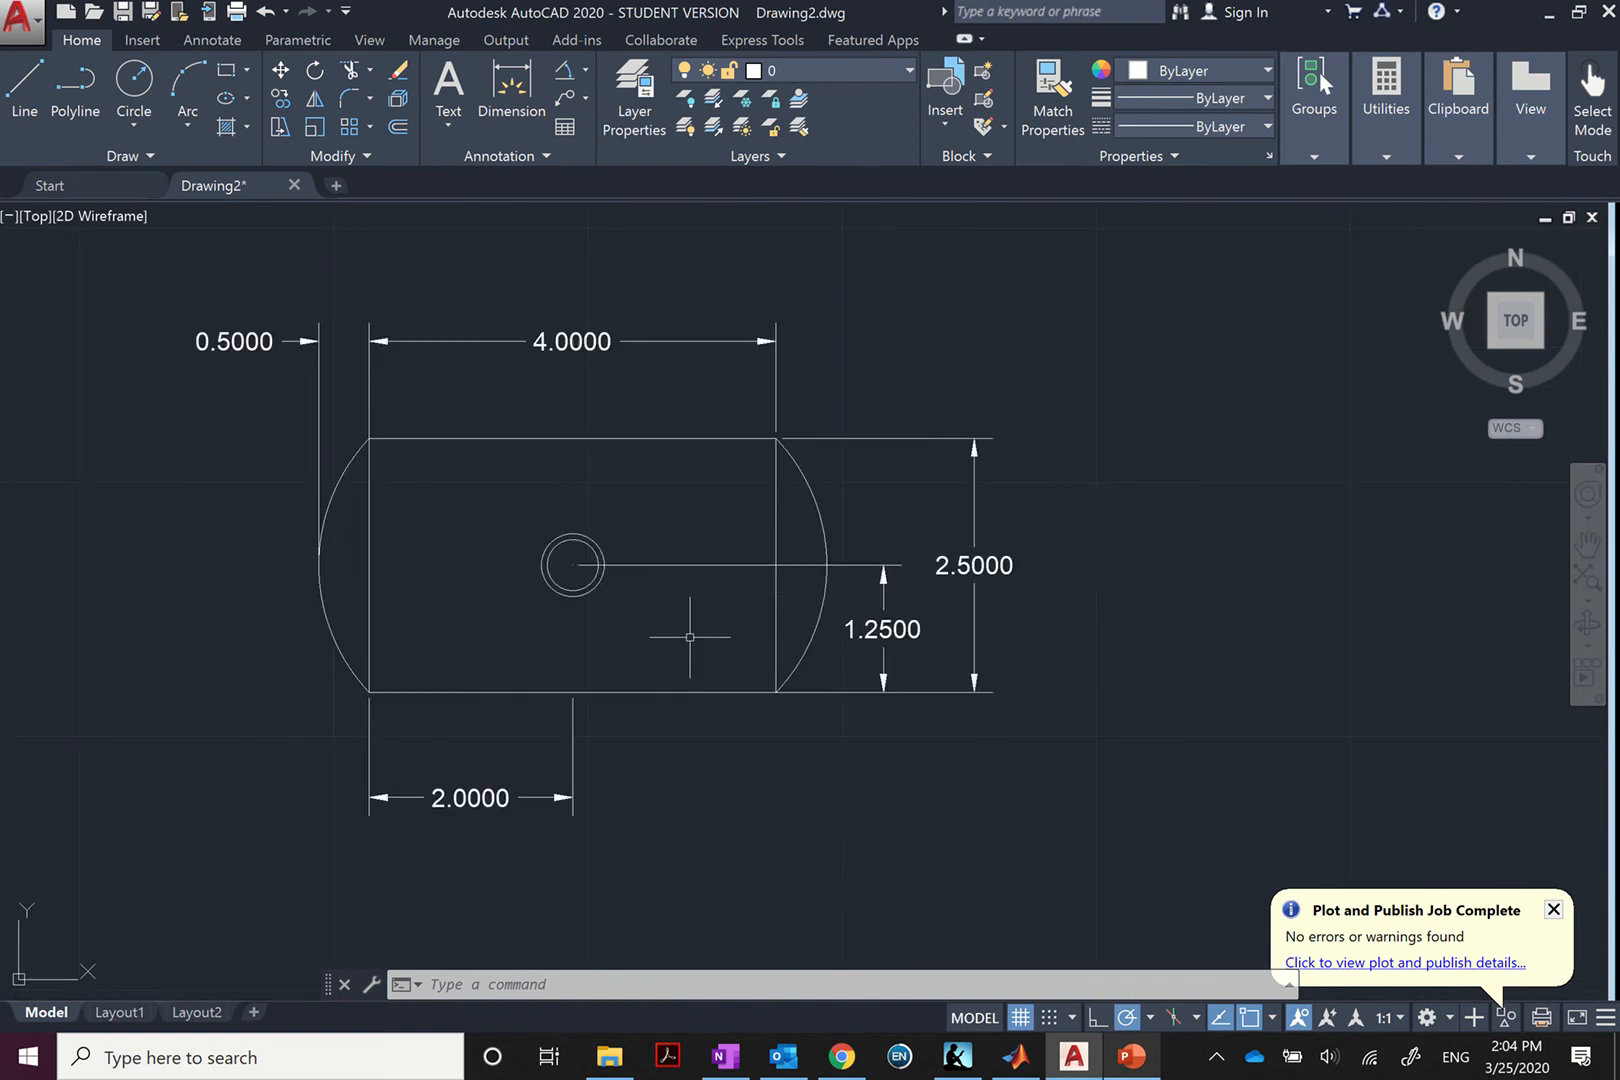
pyautogui.scroll(-2, 690, 637)
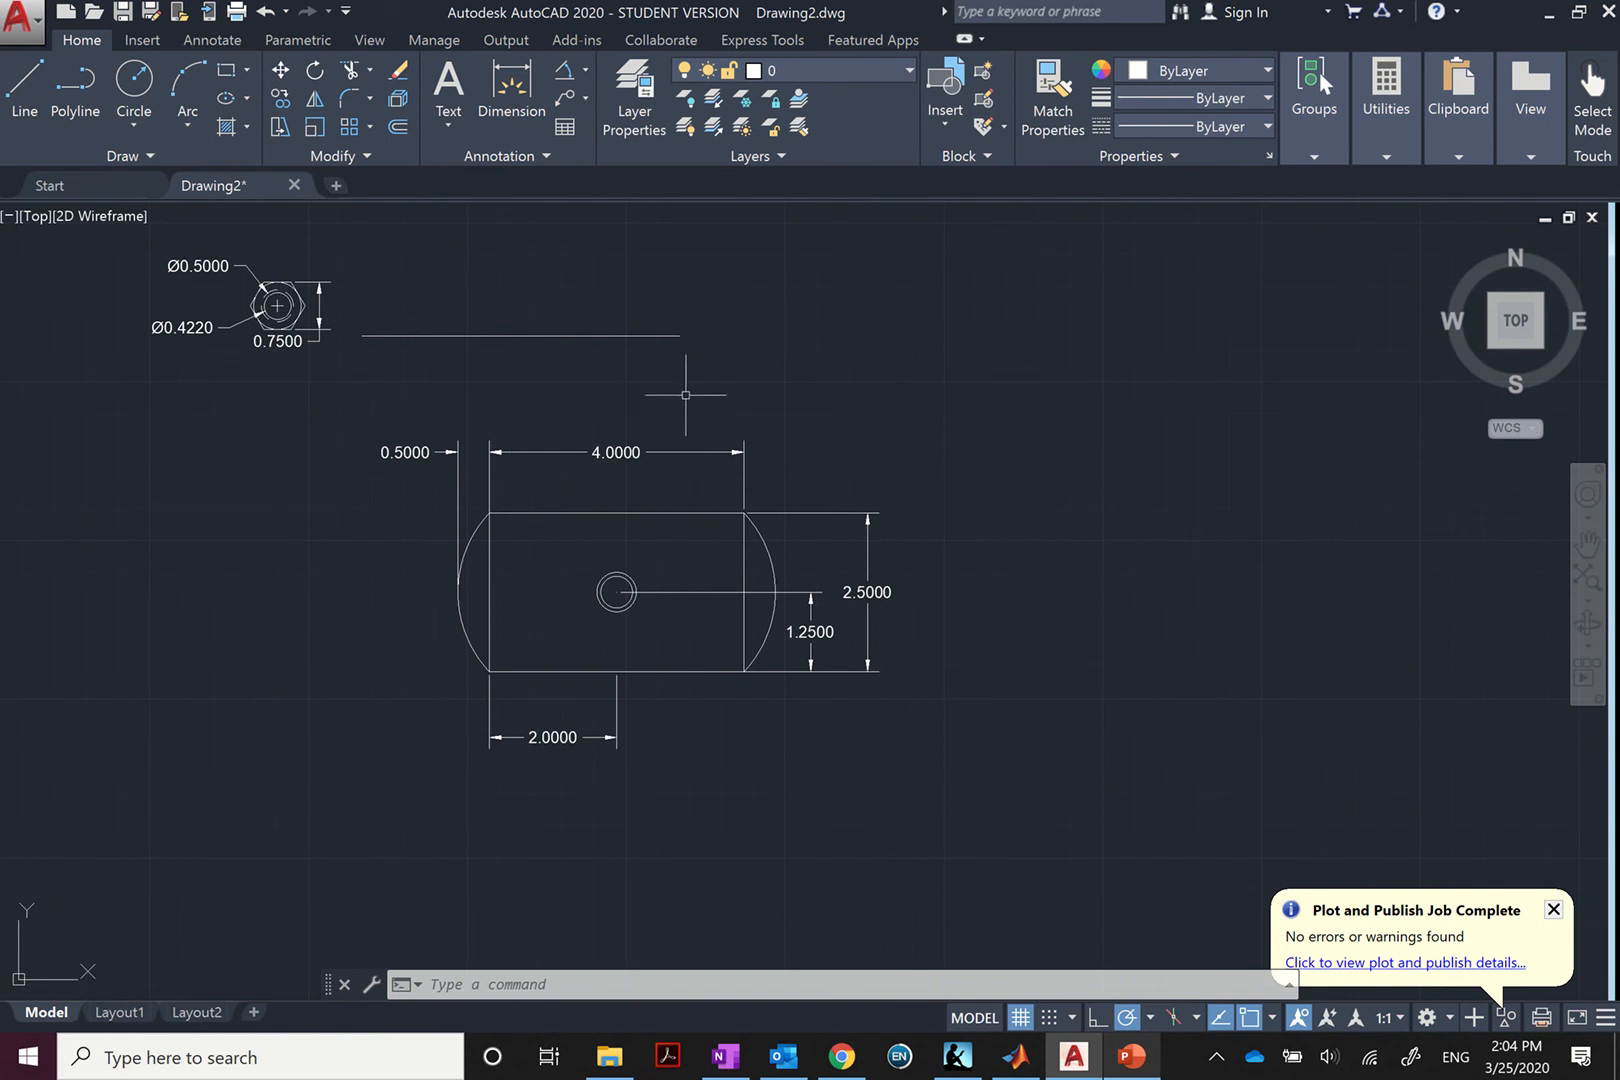
# - Try stretching the plate's right end horizontally from its lower-right corner to a length of about 10.61, and undo the stretch
pyautogui.write('STRE')
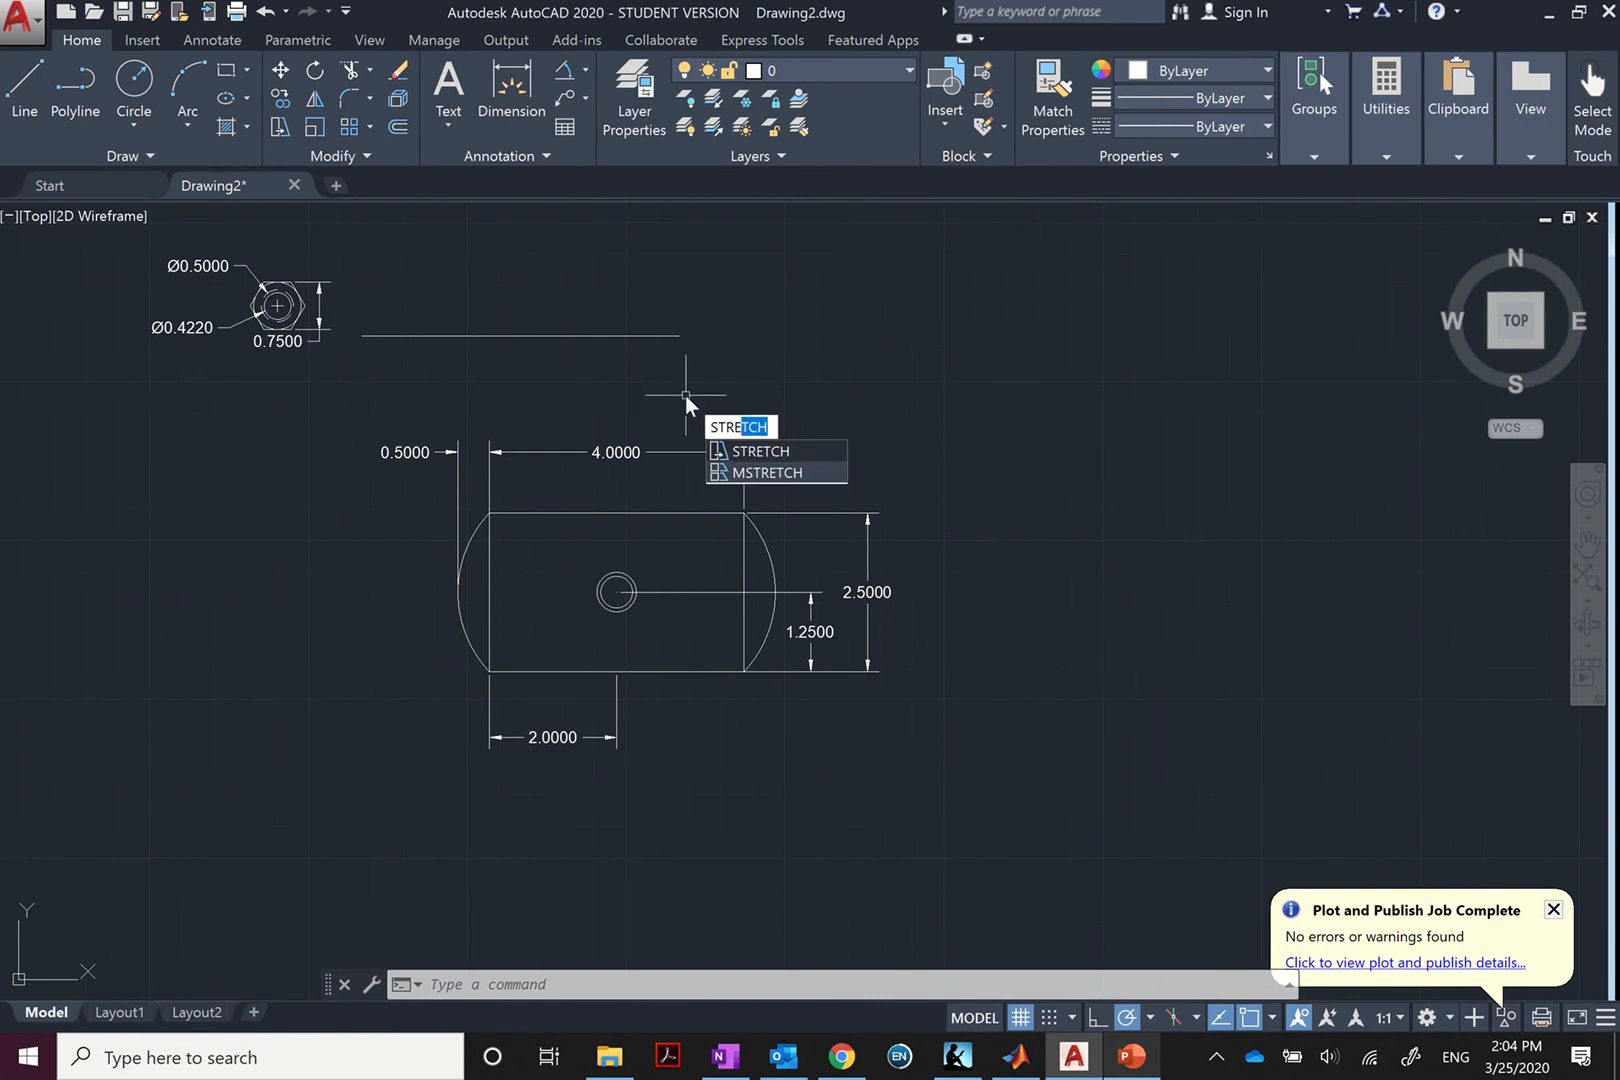
pyautogui.press('Return')
pyautogui.scroll(2, 687, 395)
pyautogui.scroll(-2, 866, 690)
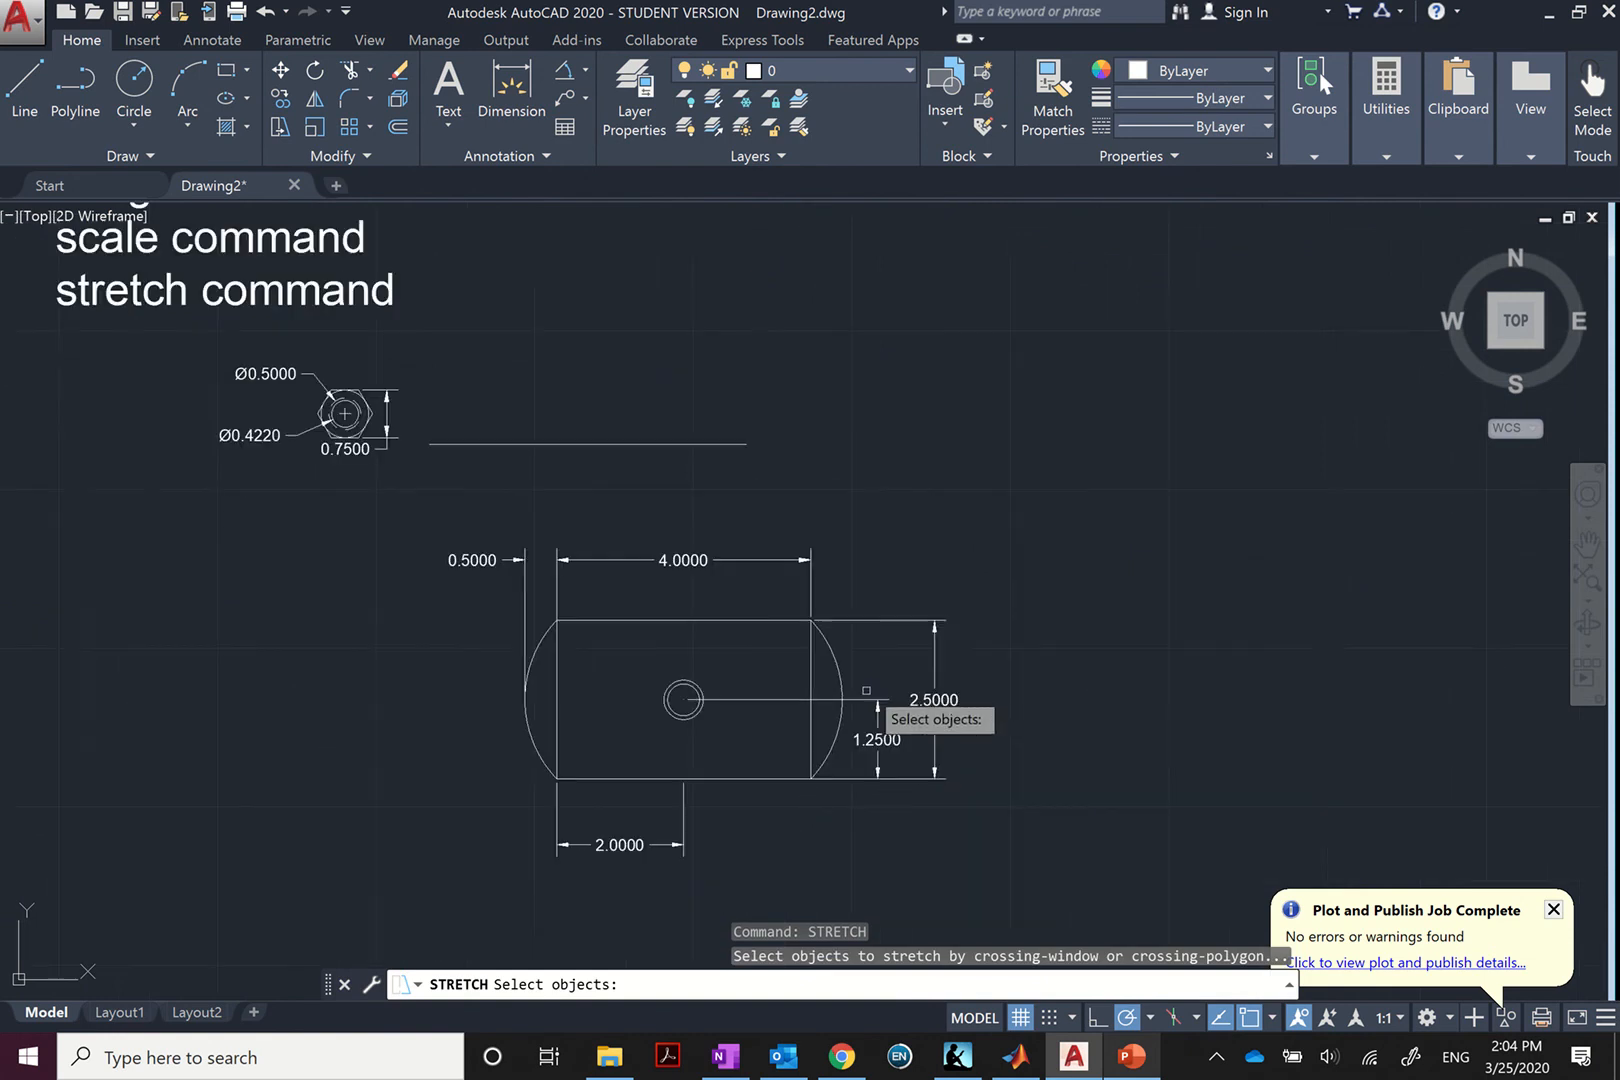
pyautogui.click(907, 841)
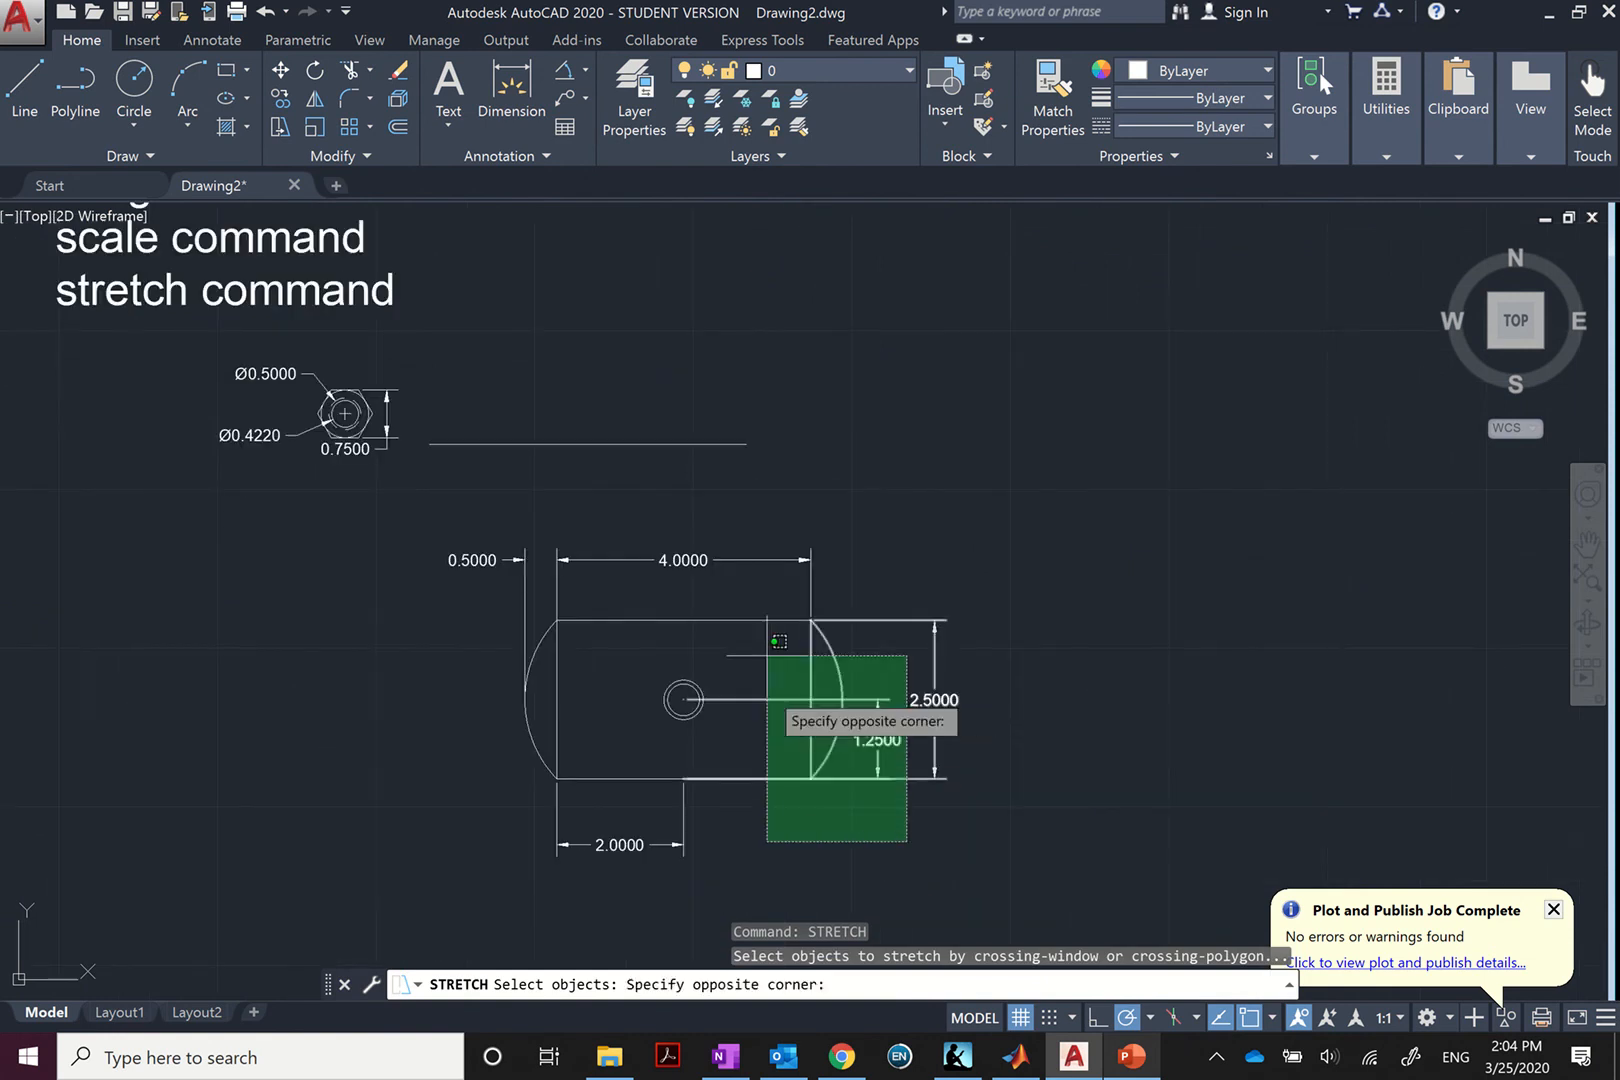
pyautogui.click(713, 523)
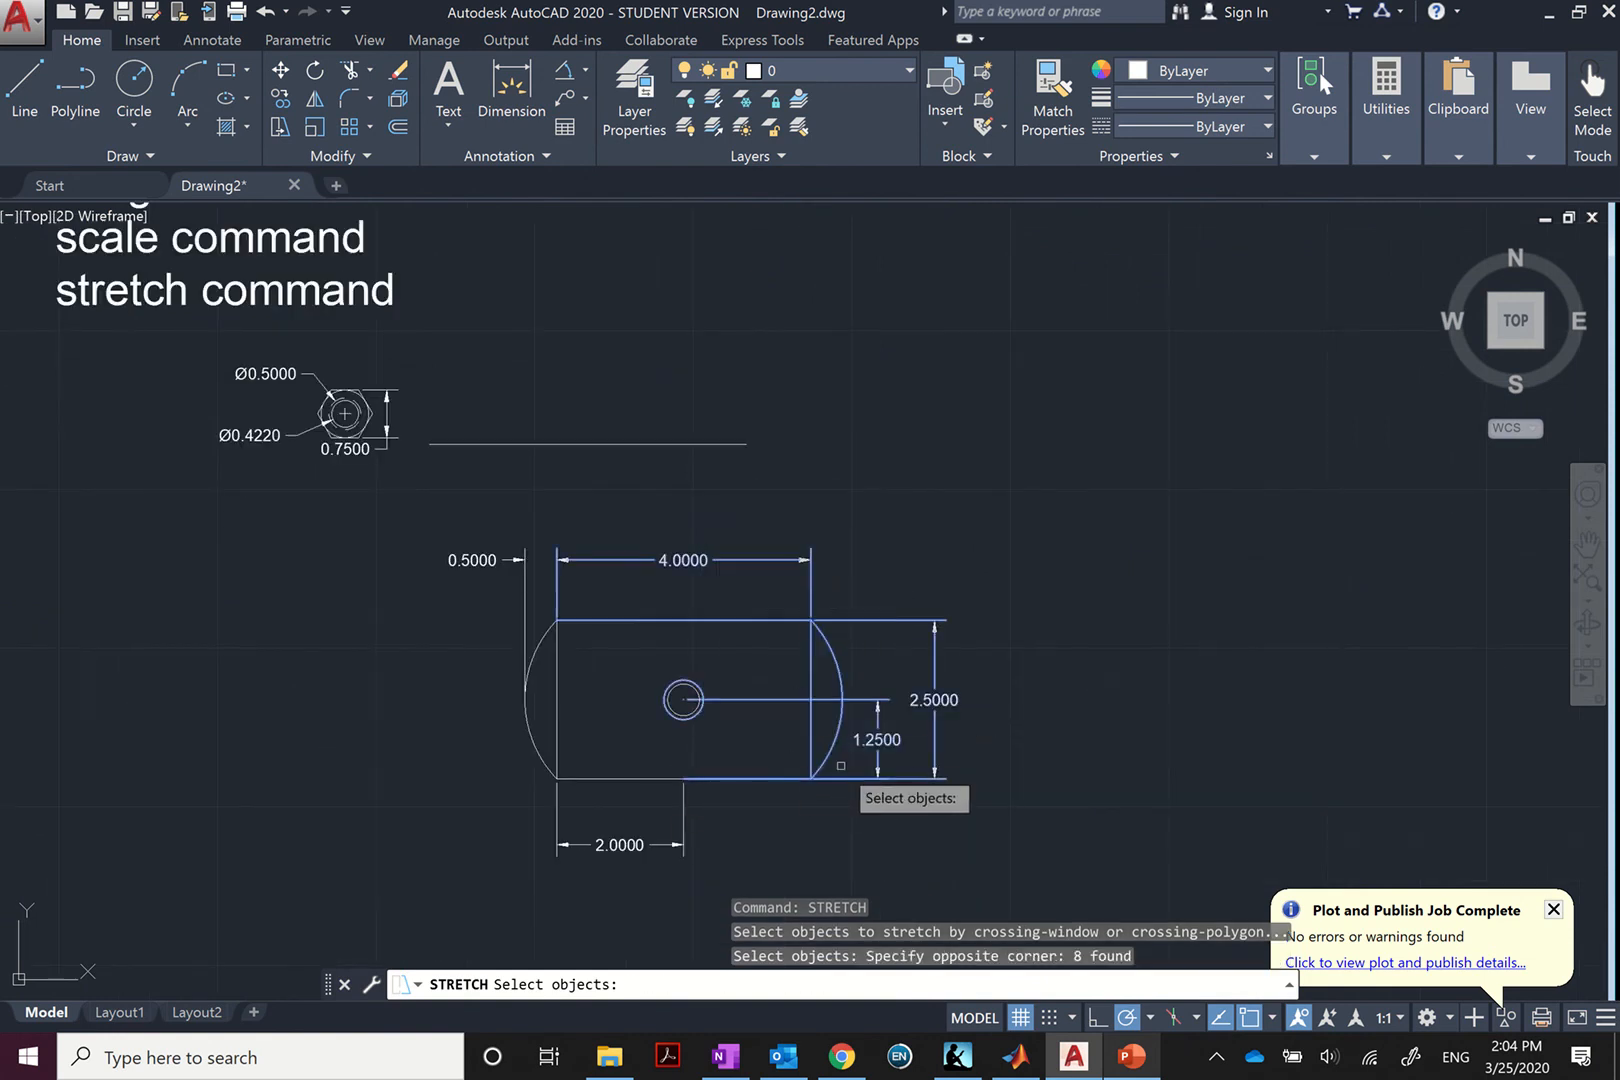
pyautogui.press('Return')
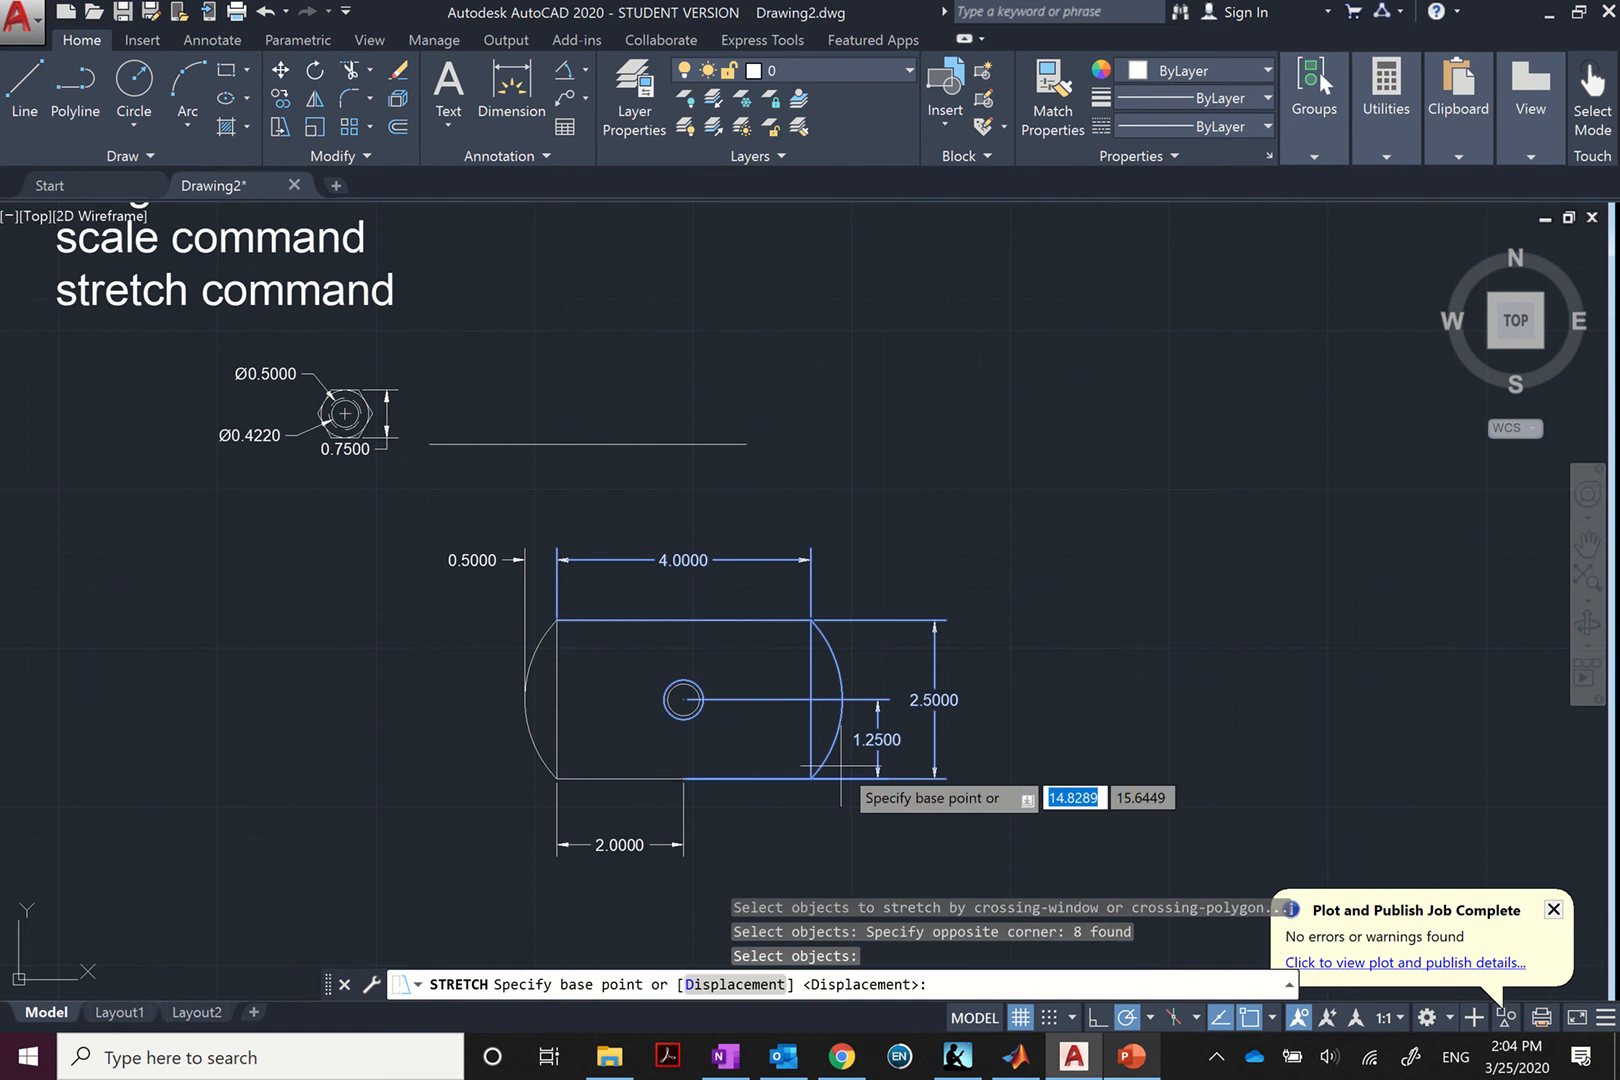
pyautogui.click(812, 778)
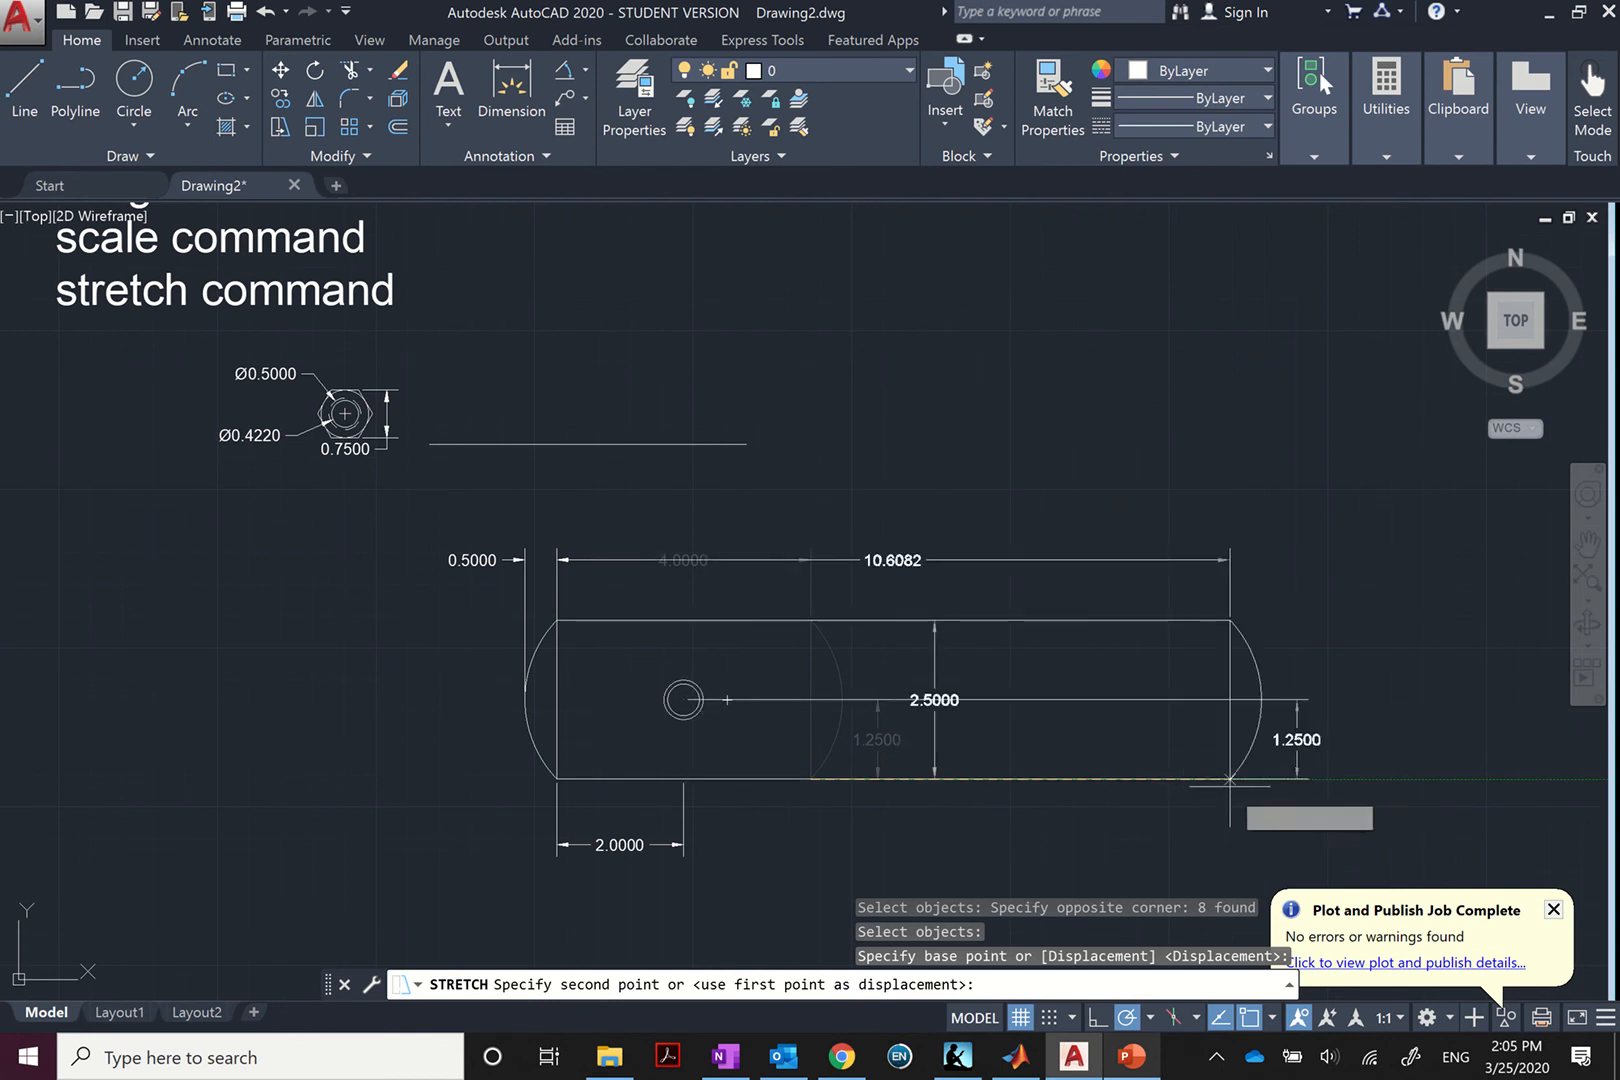
pyautogui.click(1229, 786)
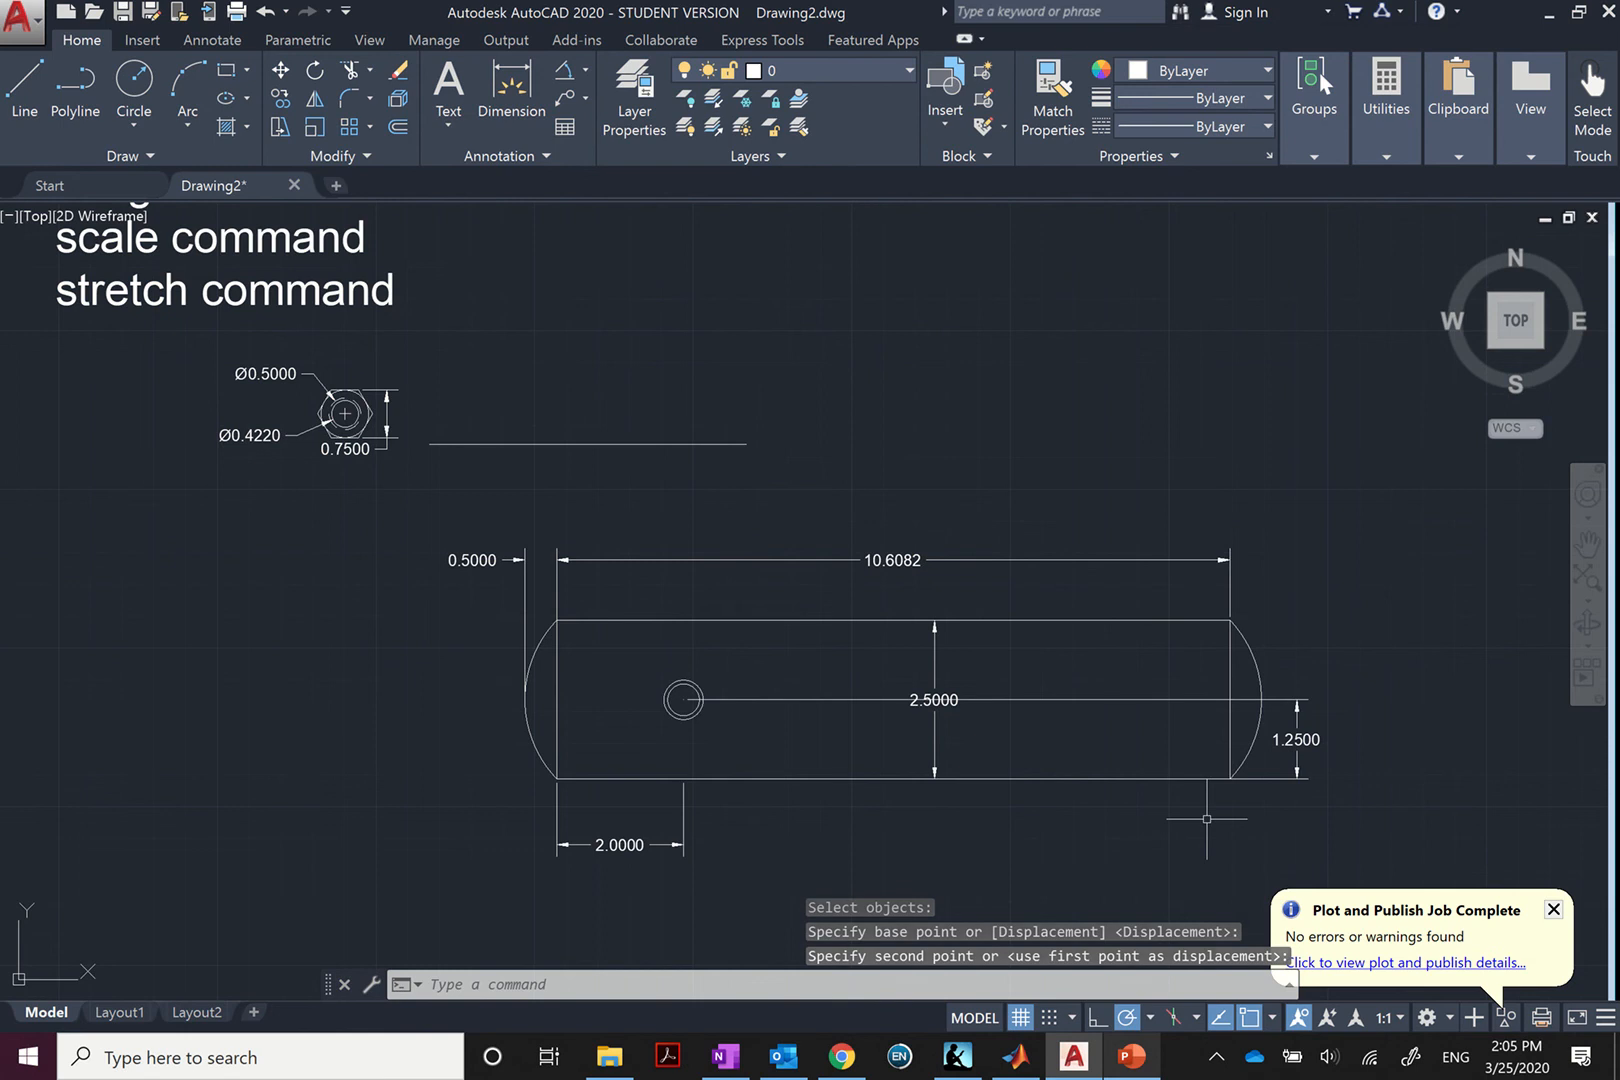
pyautogui.hotkey('ctrl', 'z')
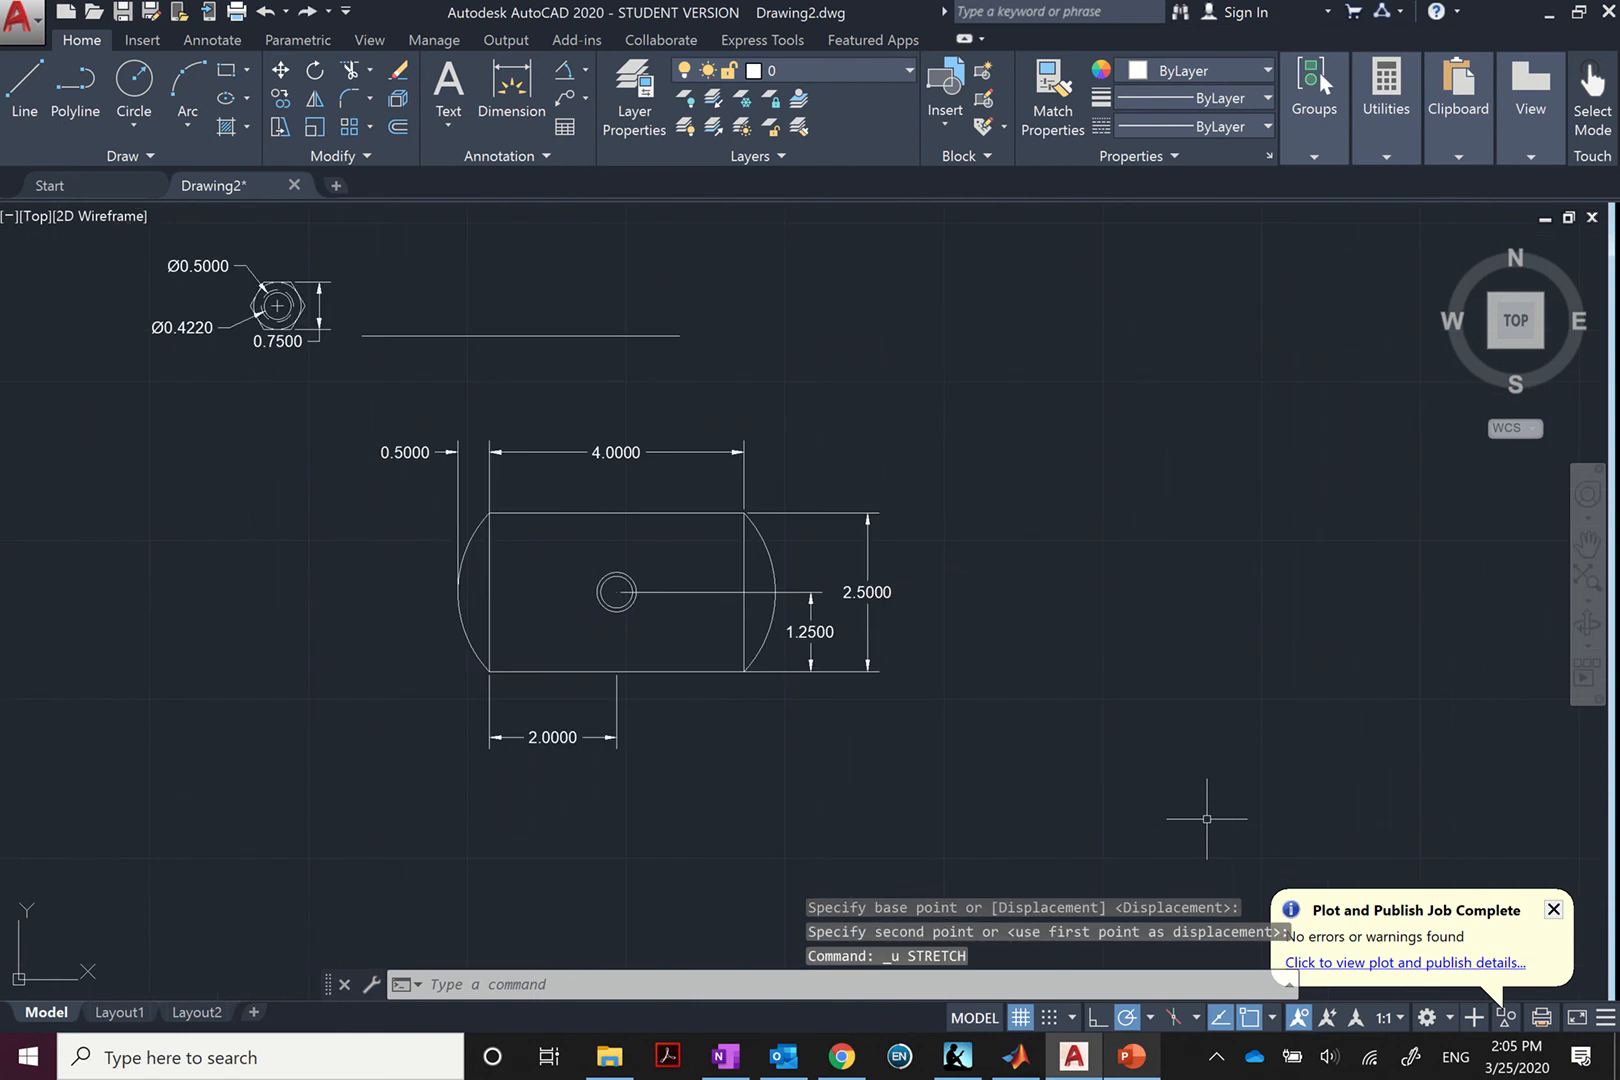
# - Stretch the plate's right end, including its arc and dimensions, using the Displacement option with a displacement of 6,0
pyautogui.write('STRETCH')
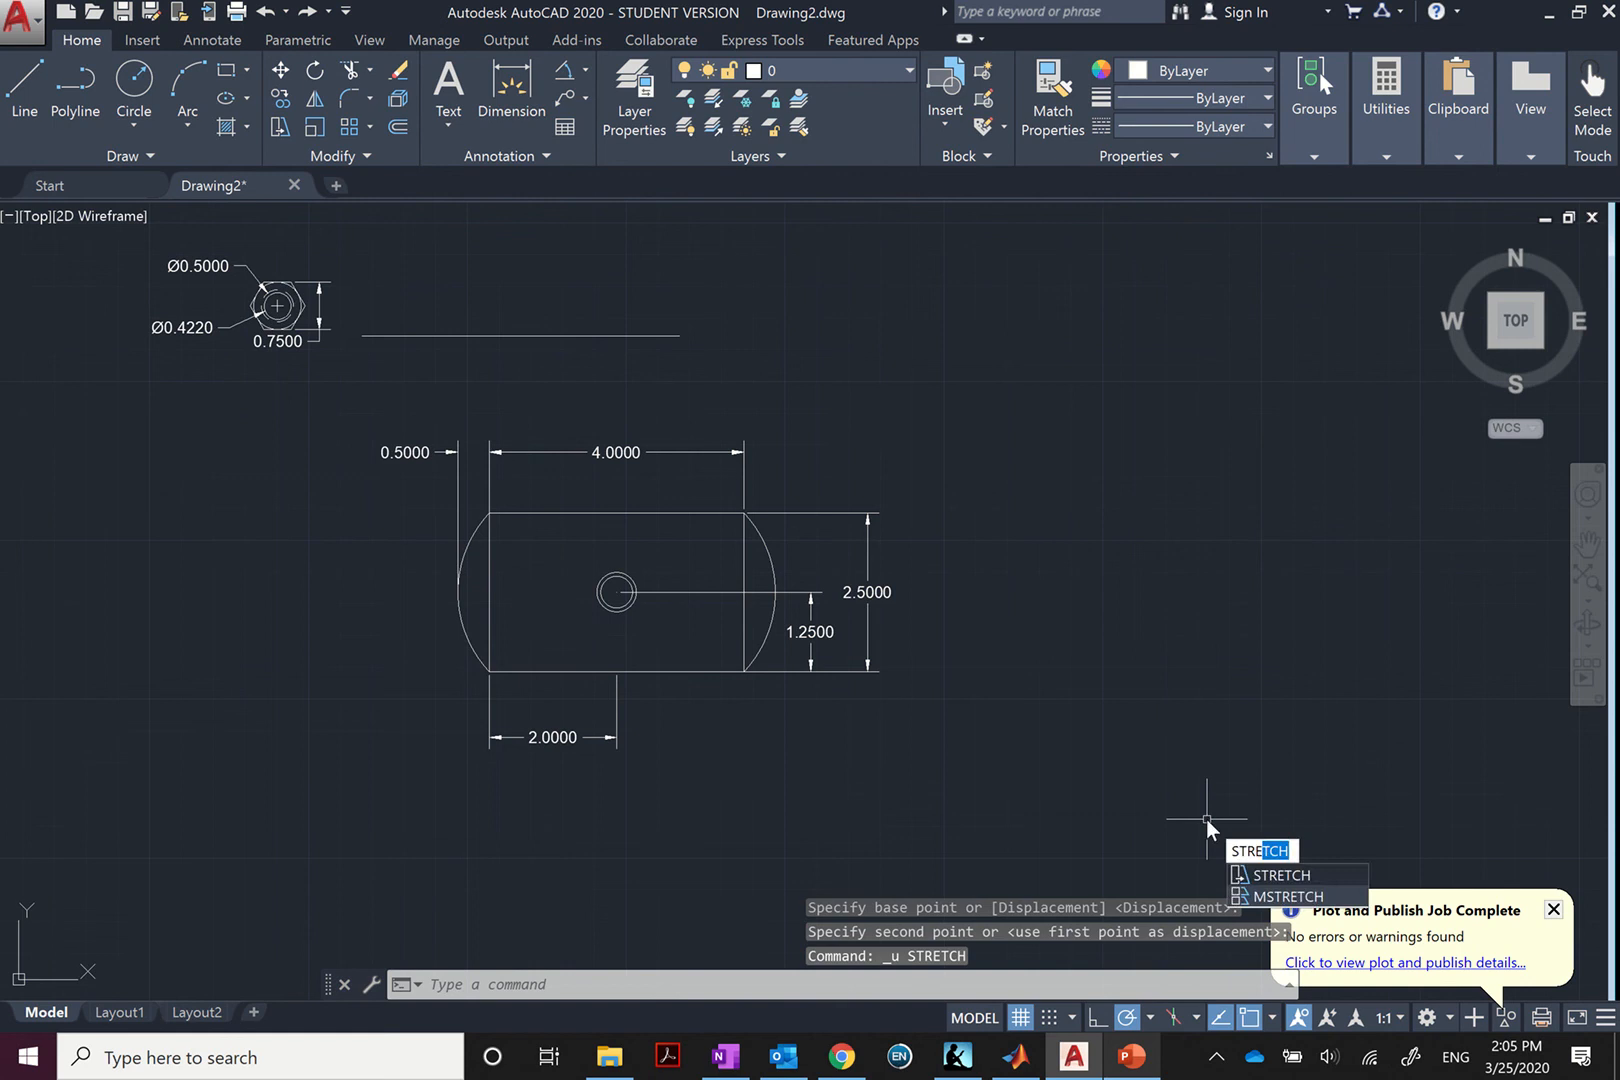
pyautogui.press('Return')
pyautogui.click(880, 777)
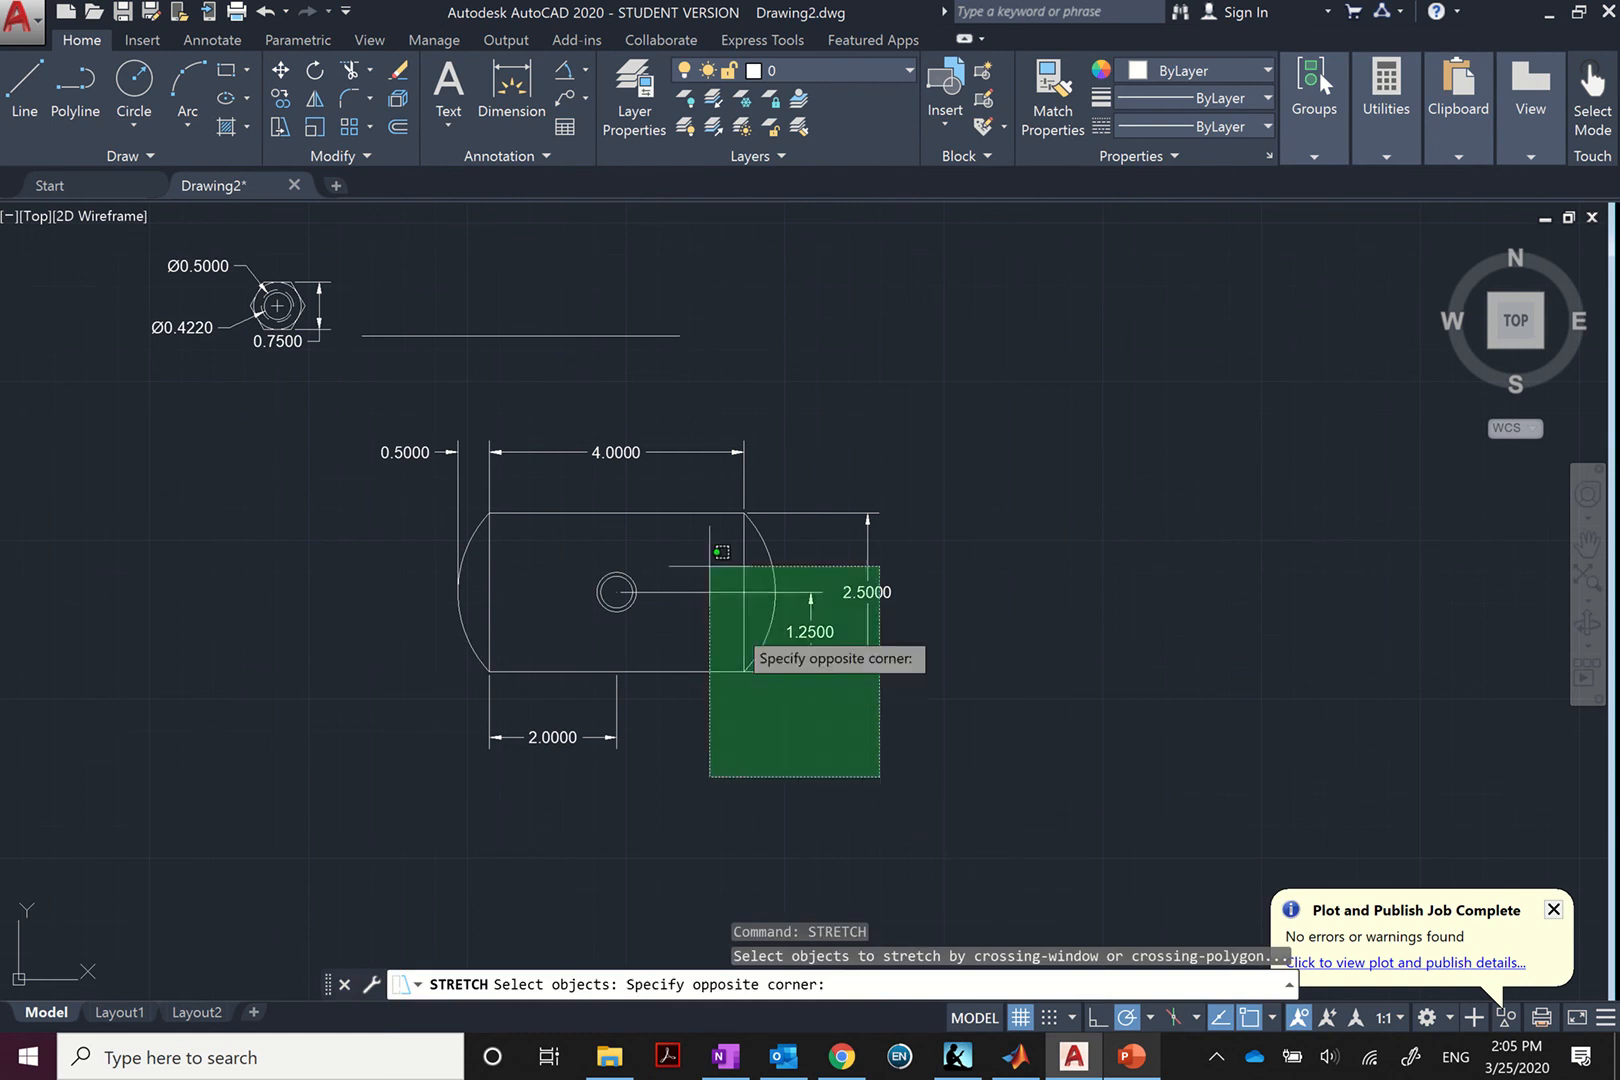
pyautogui.click(676, 482)
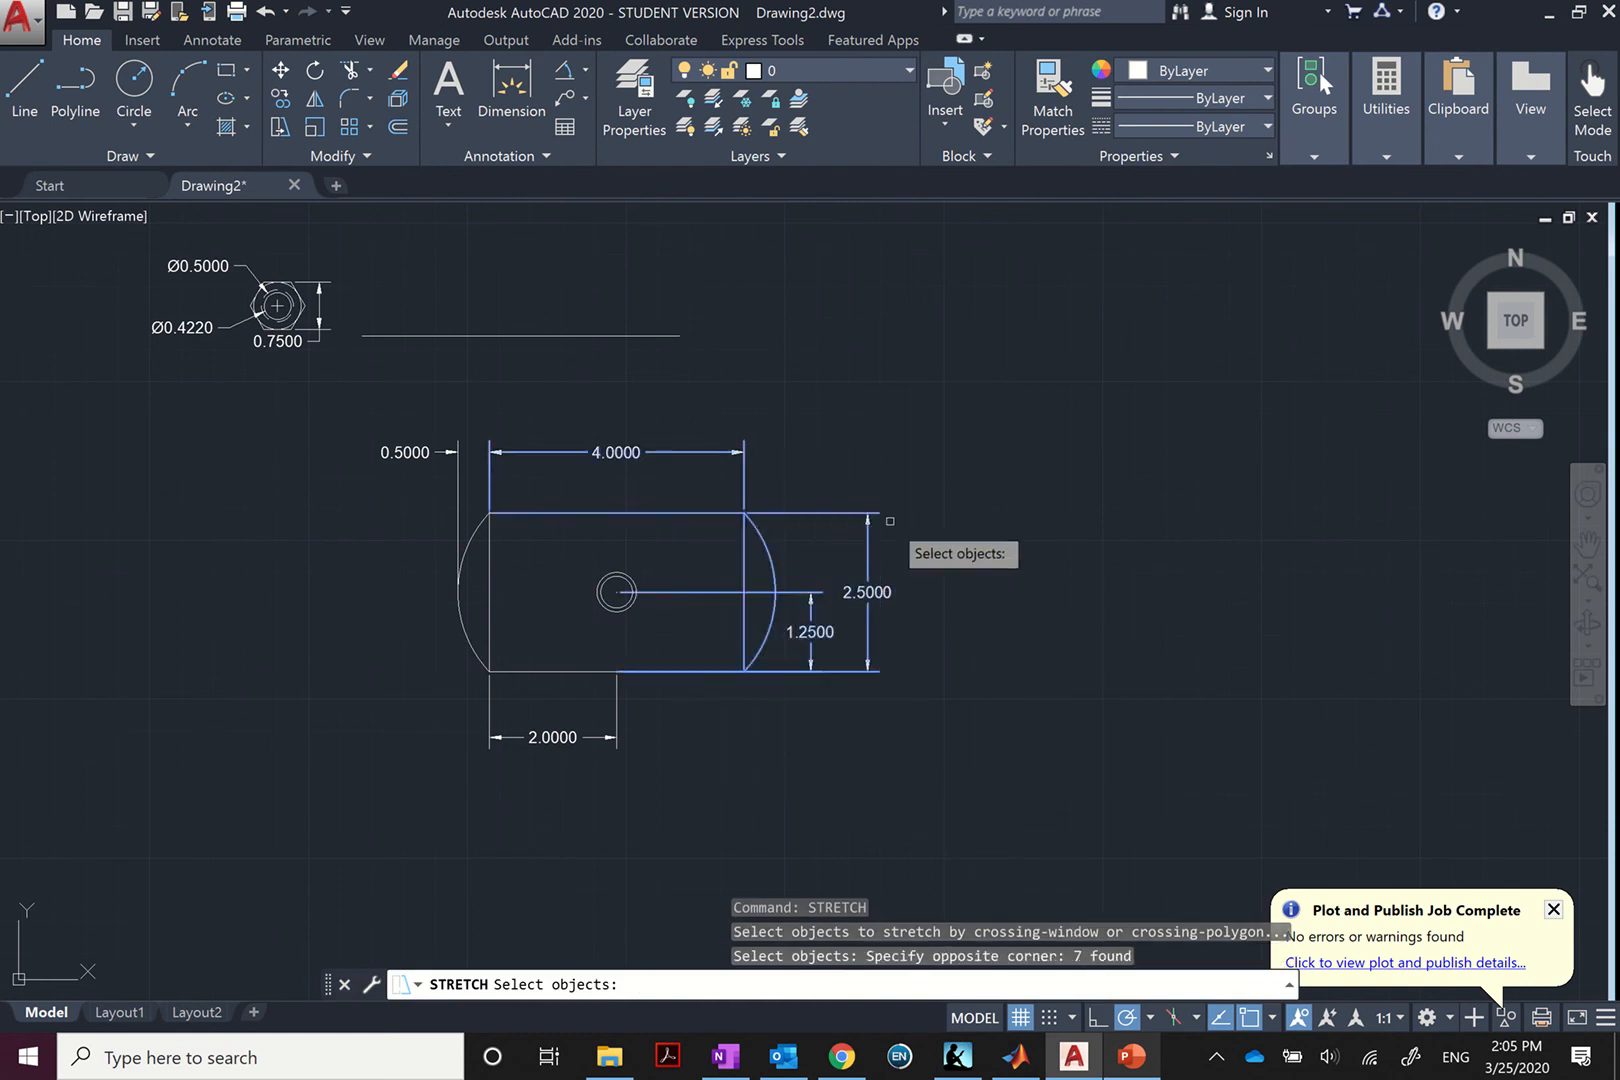
pyautogui.press('Return')
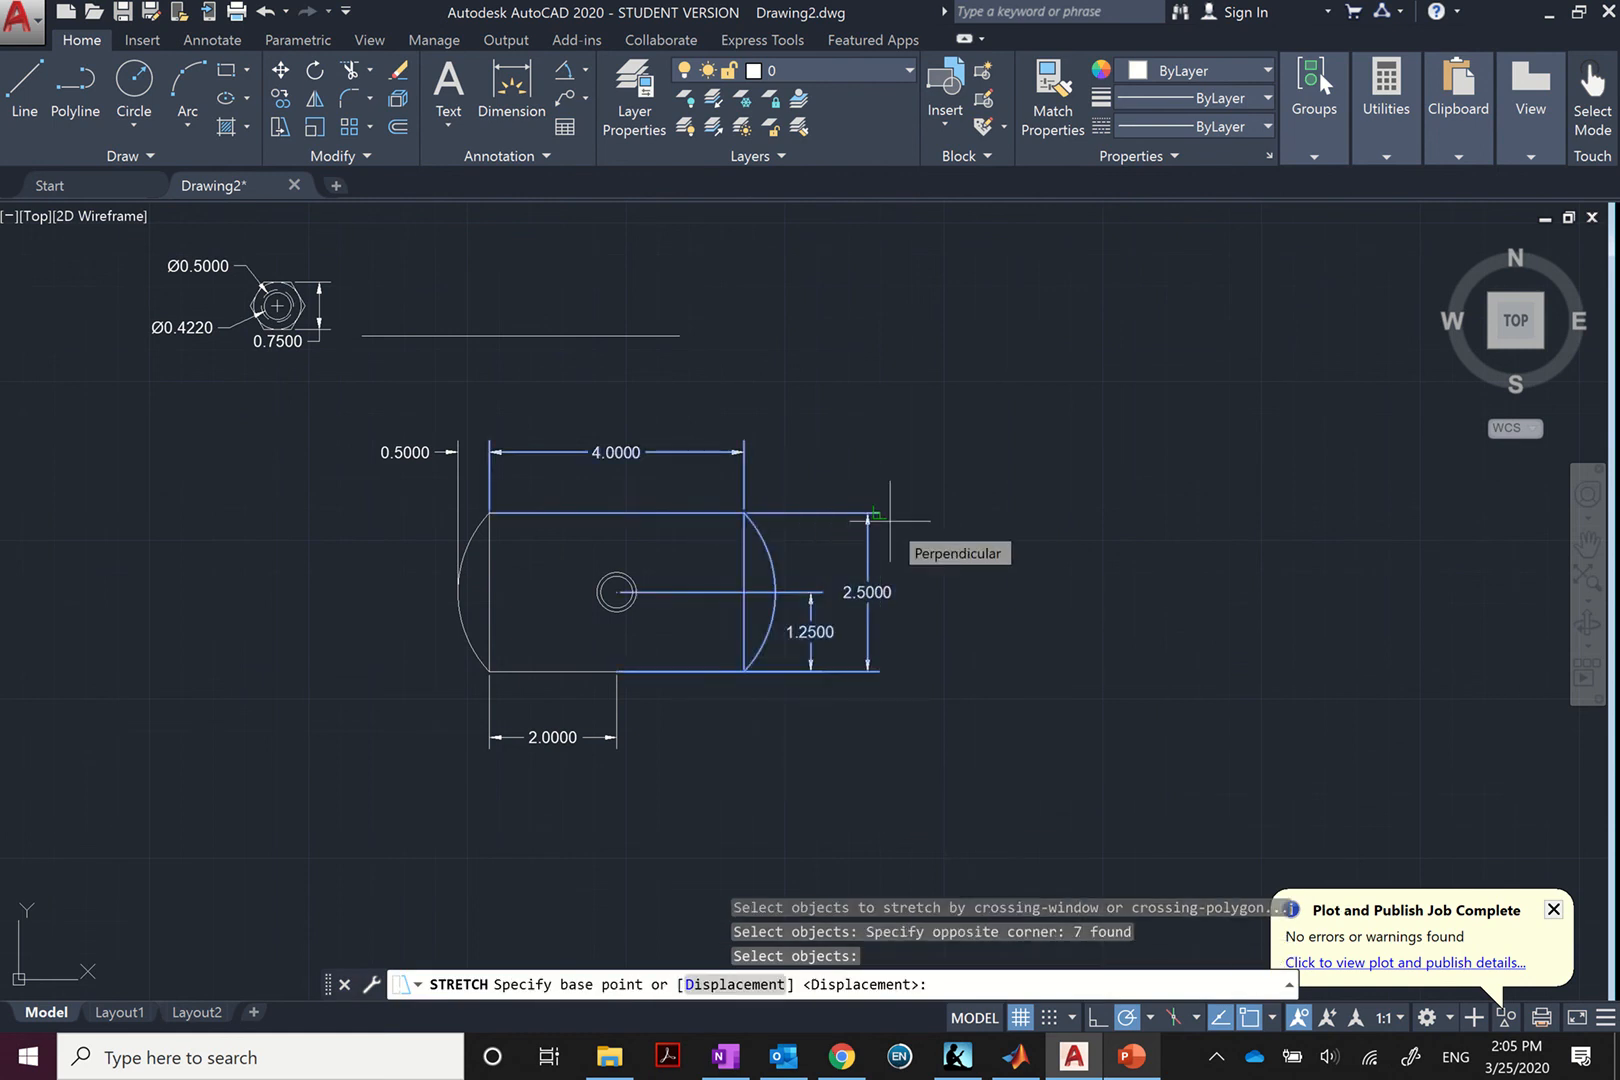
pyautogui.press('Down')
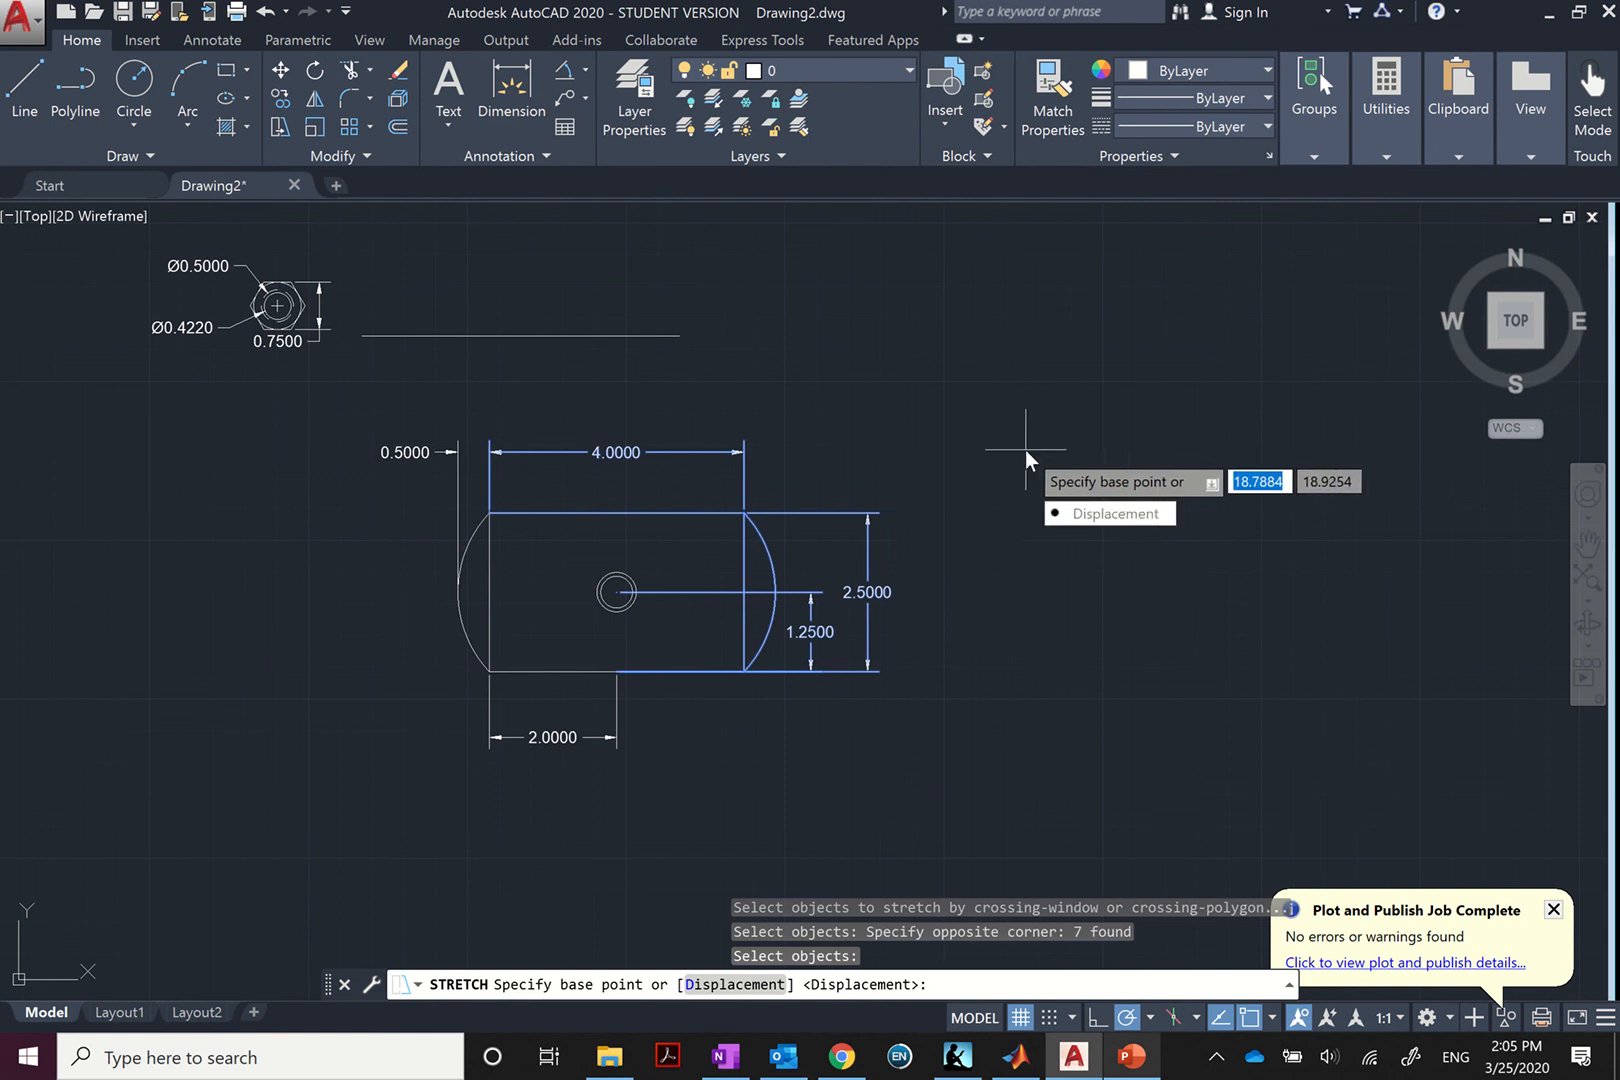
pyautogui.press('Return')
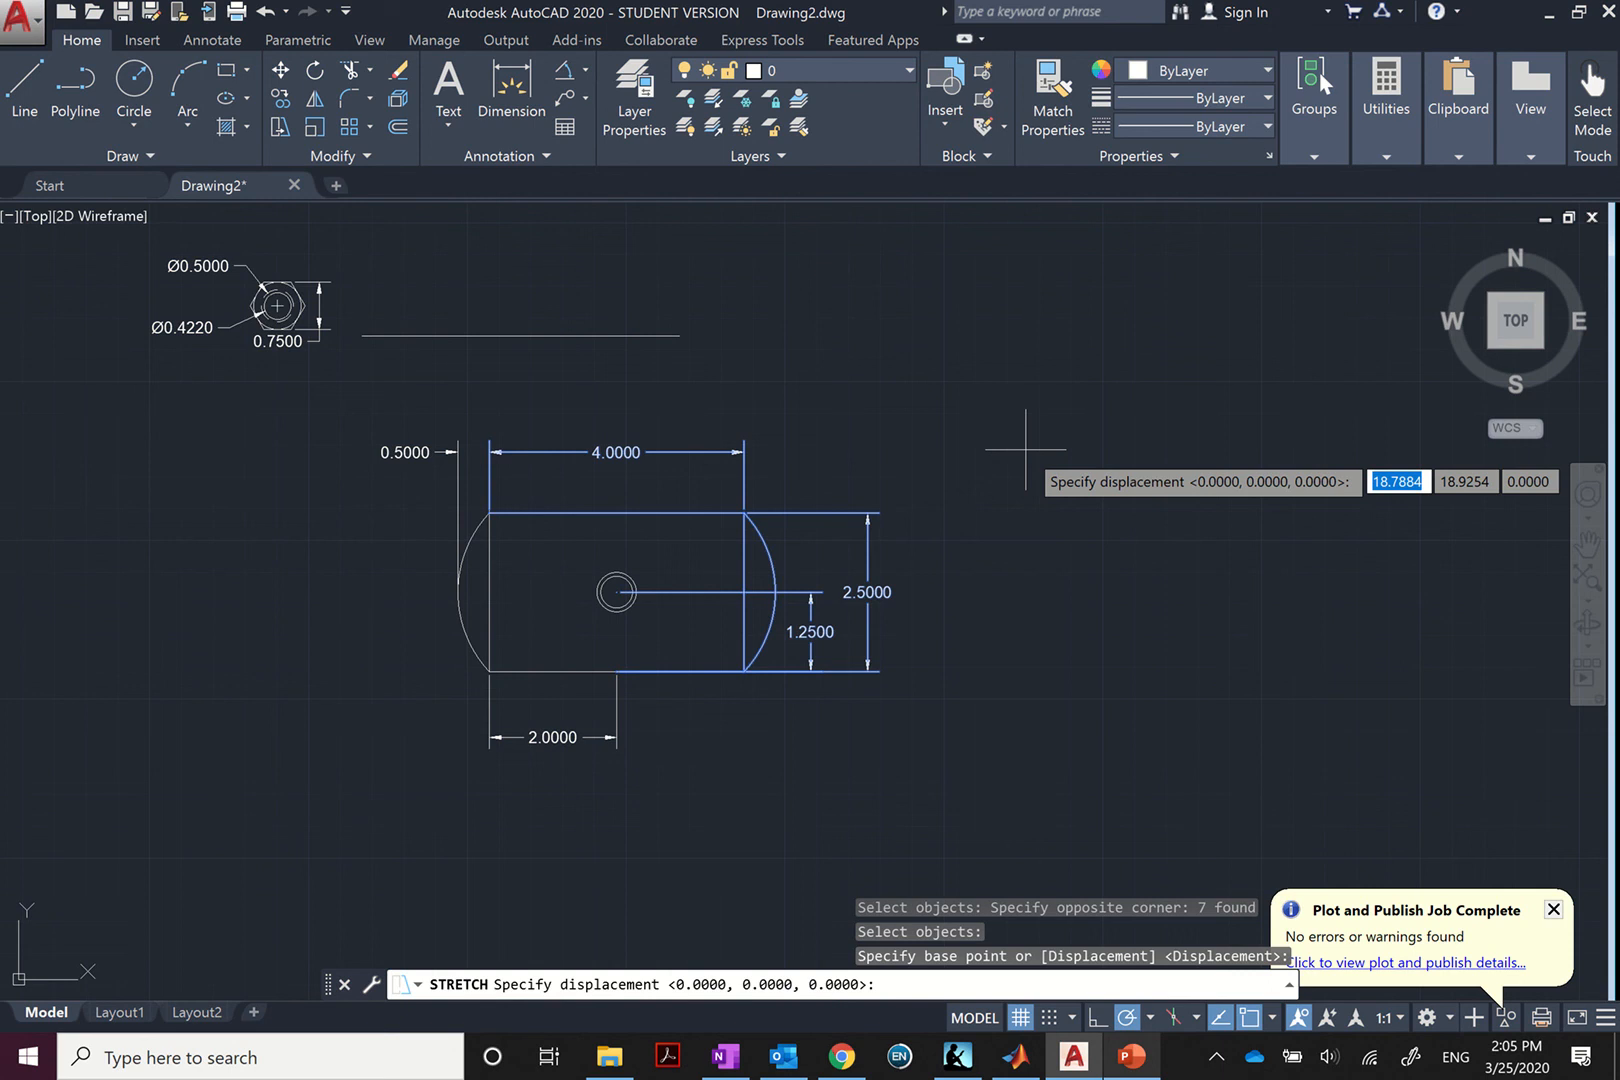
pyautogui.write('6')
pyautogui.press('Tab')
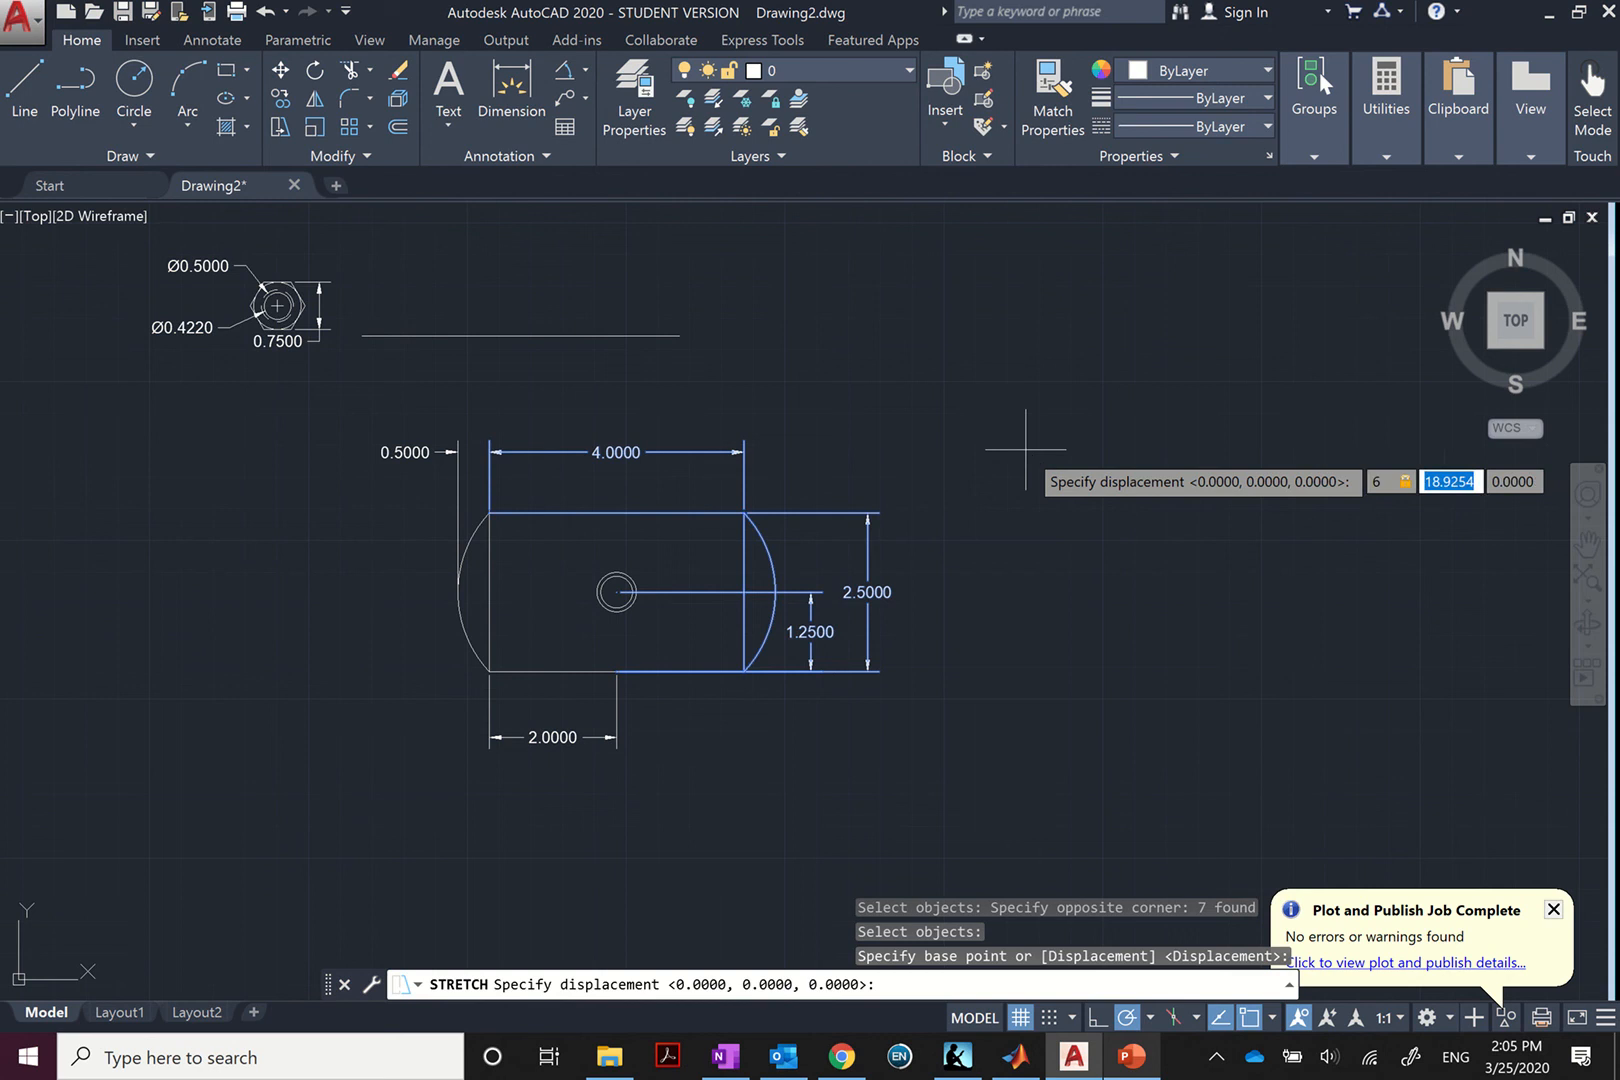
pyautogui.write('0')
pyautogui.press('Return')
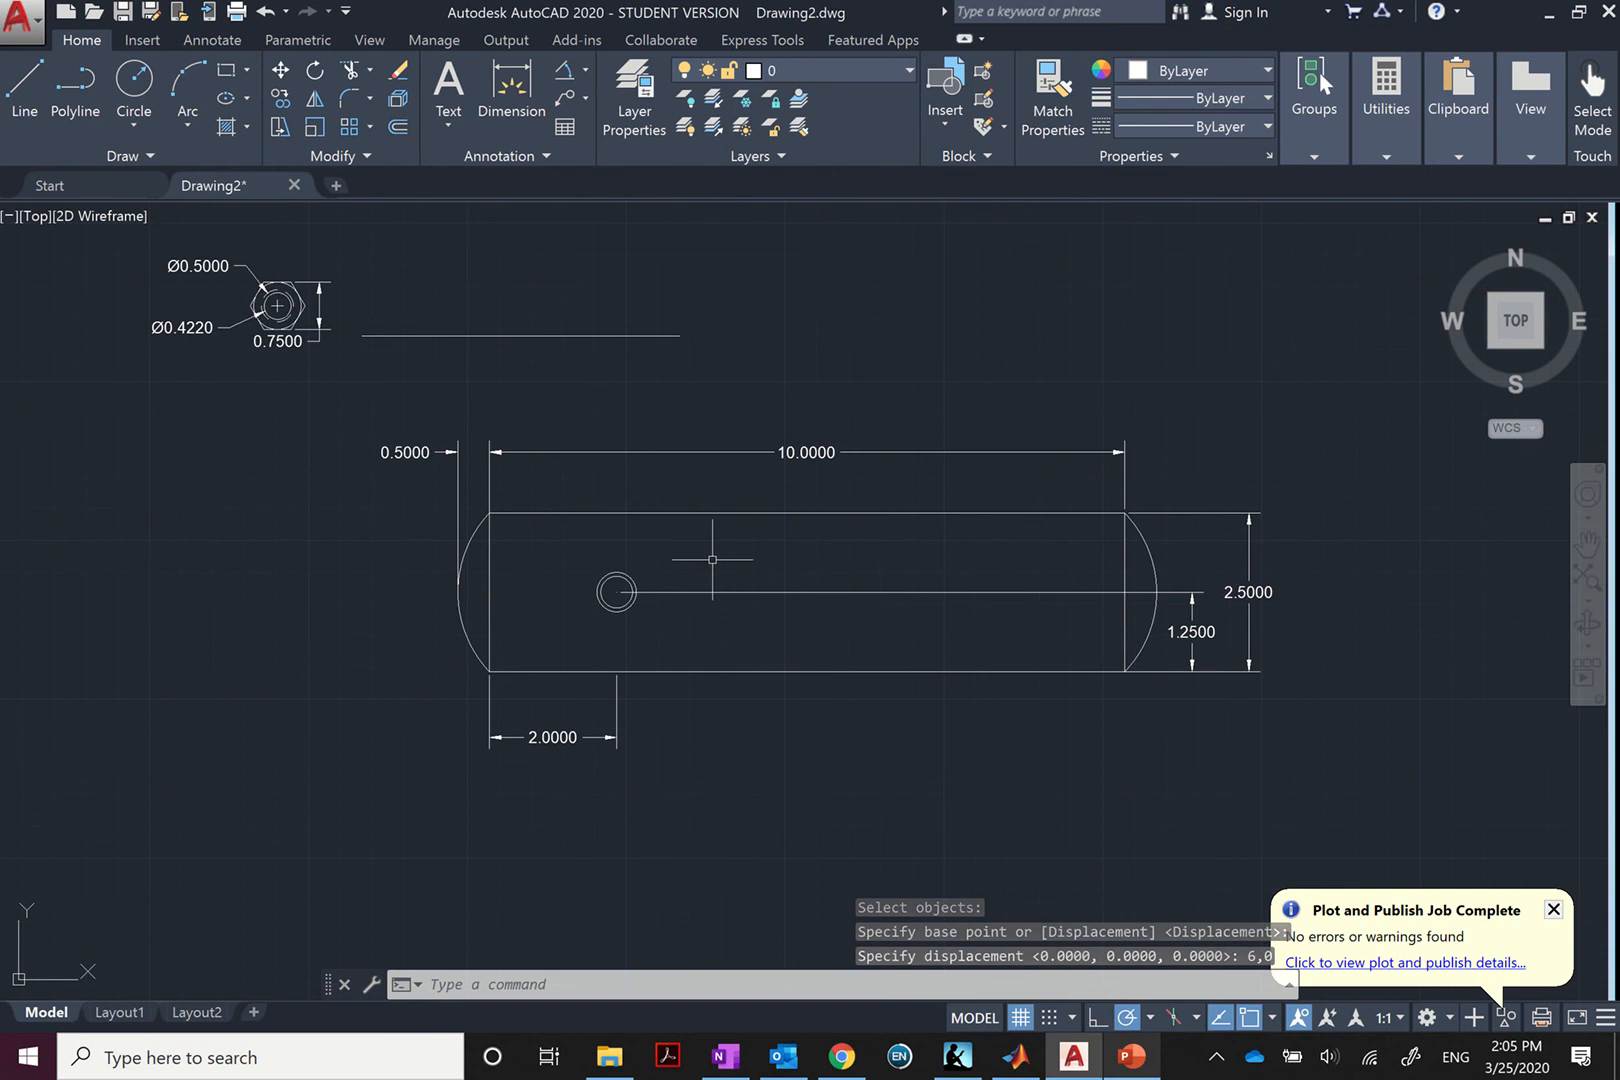
# - Scale the hexagonal nut and its dimensions by a factor of 2, using the hexagon's upper-right vertex as base point
pyautogui.scroll(-2, 783, 608)
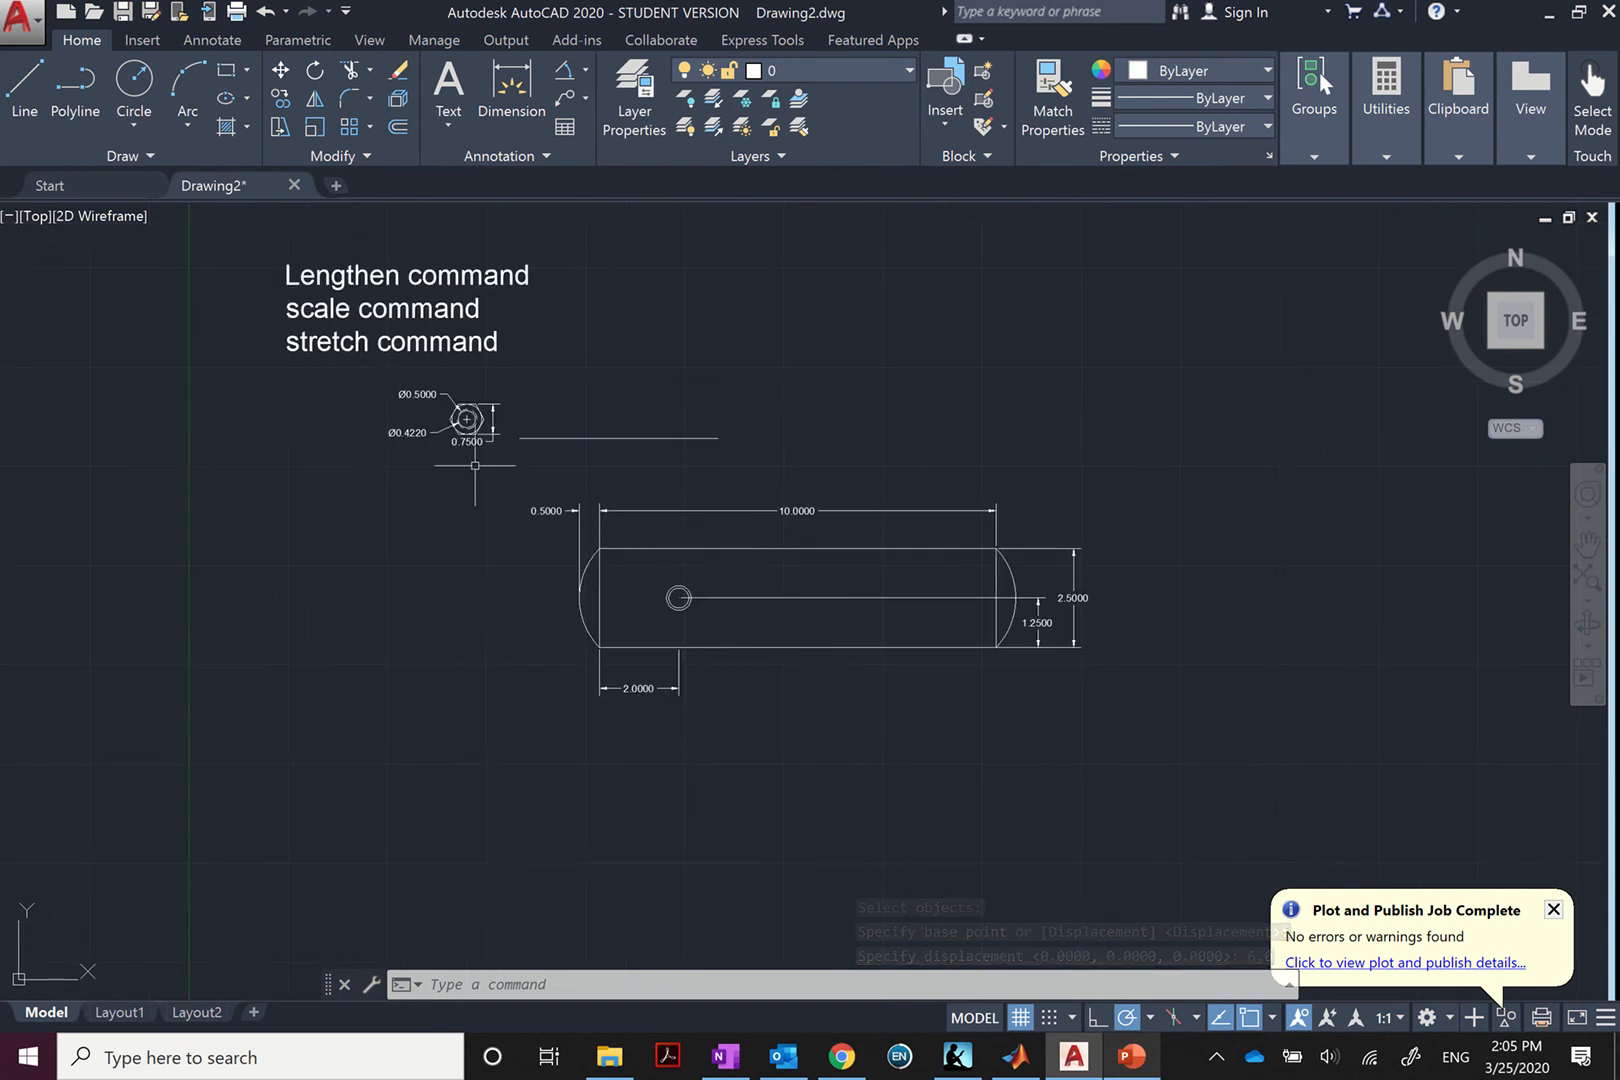
pyautogui.scroll(1, 475, 465)
pyautogui.scroll(1, 535, 459)
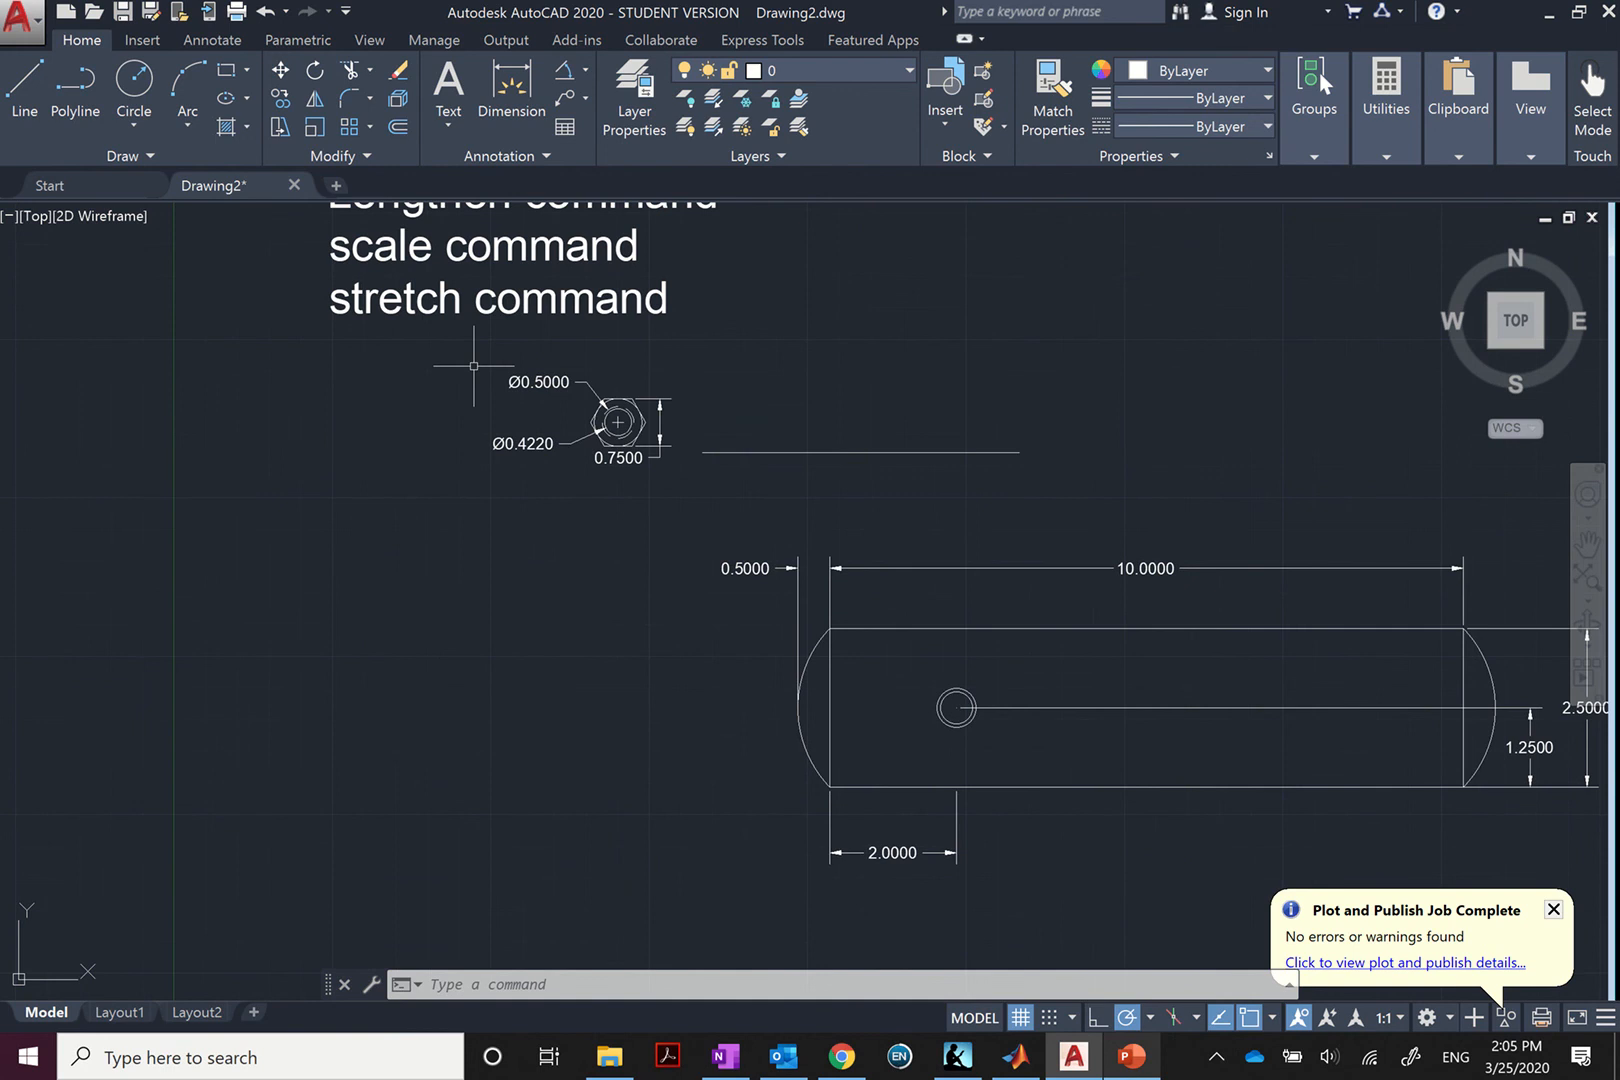
pyautogui.scroll(1, 562, 353)
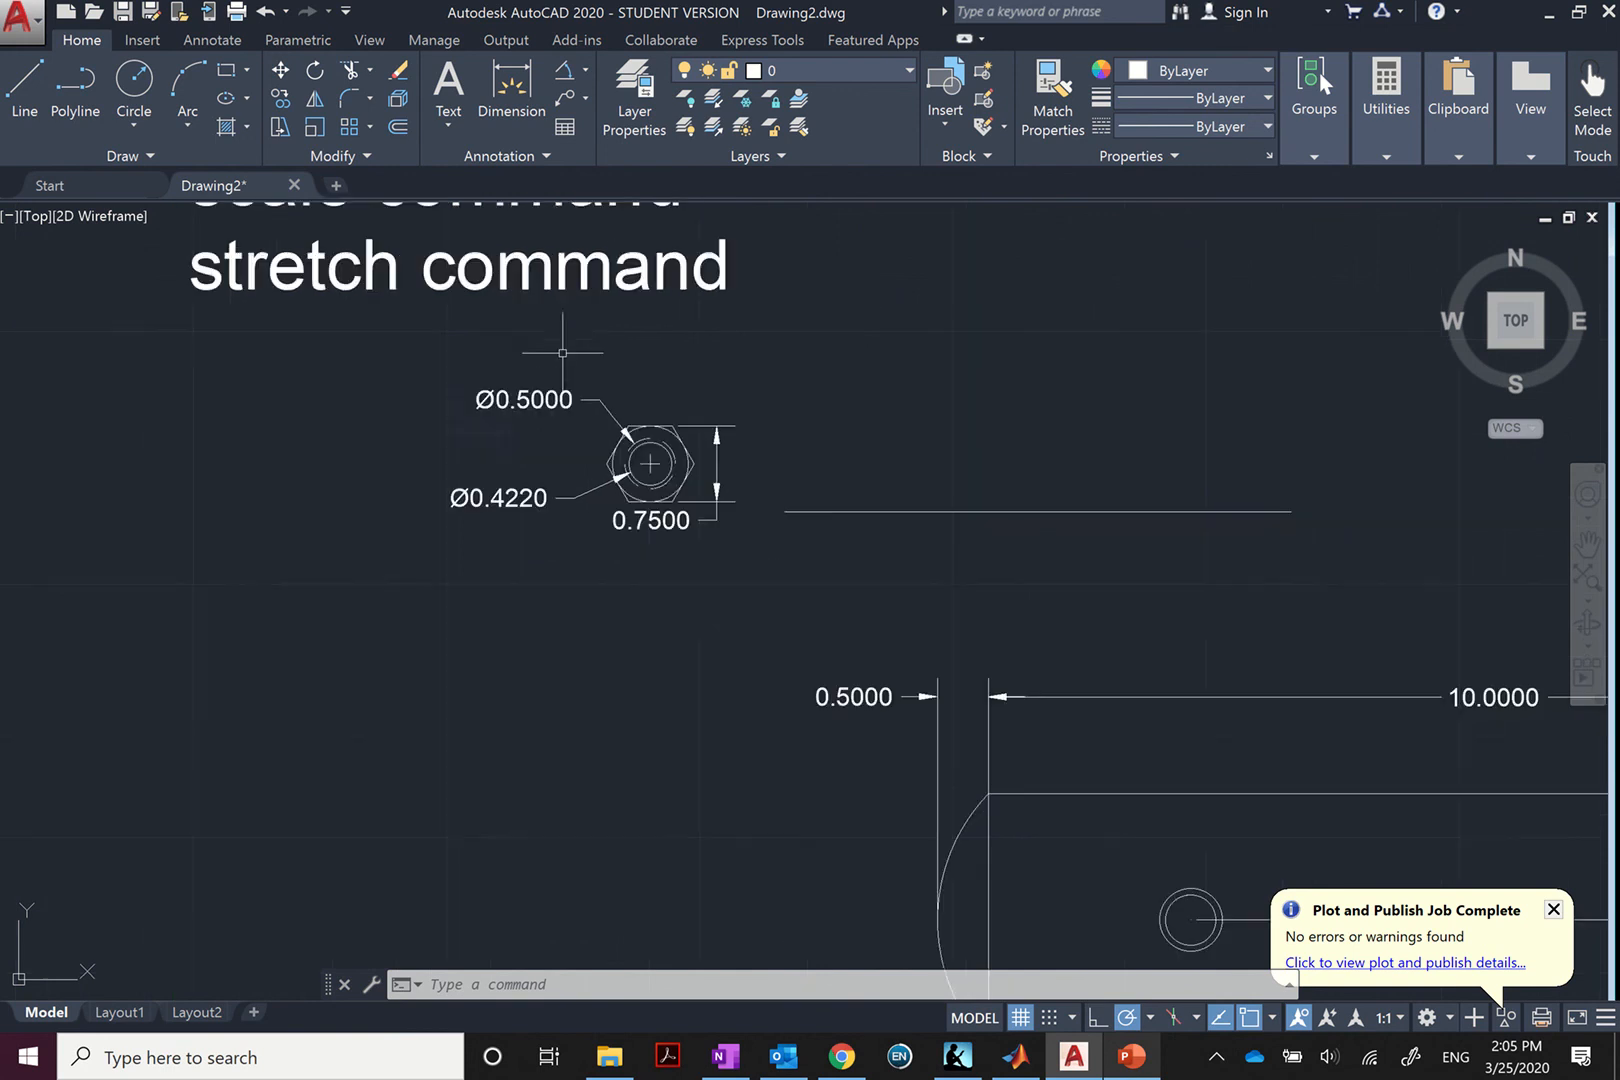
pyautogui.scroll(-1, 574, 399)
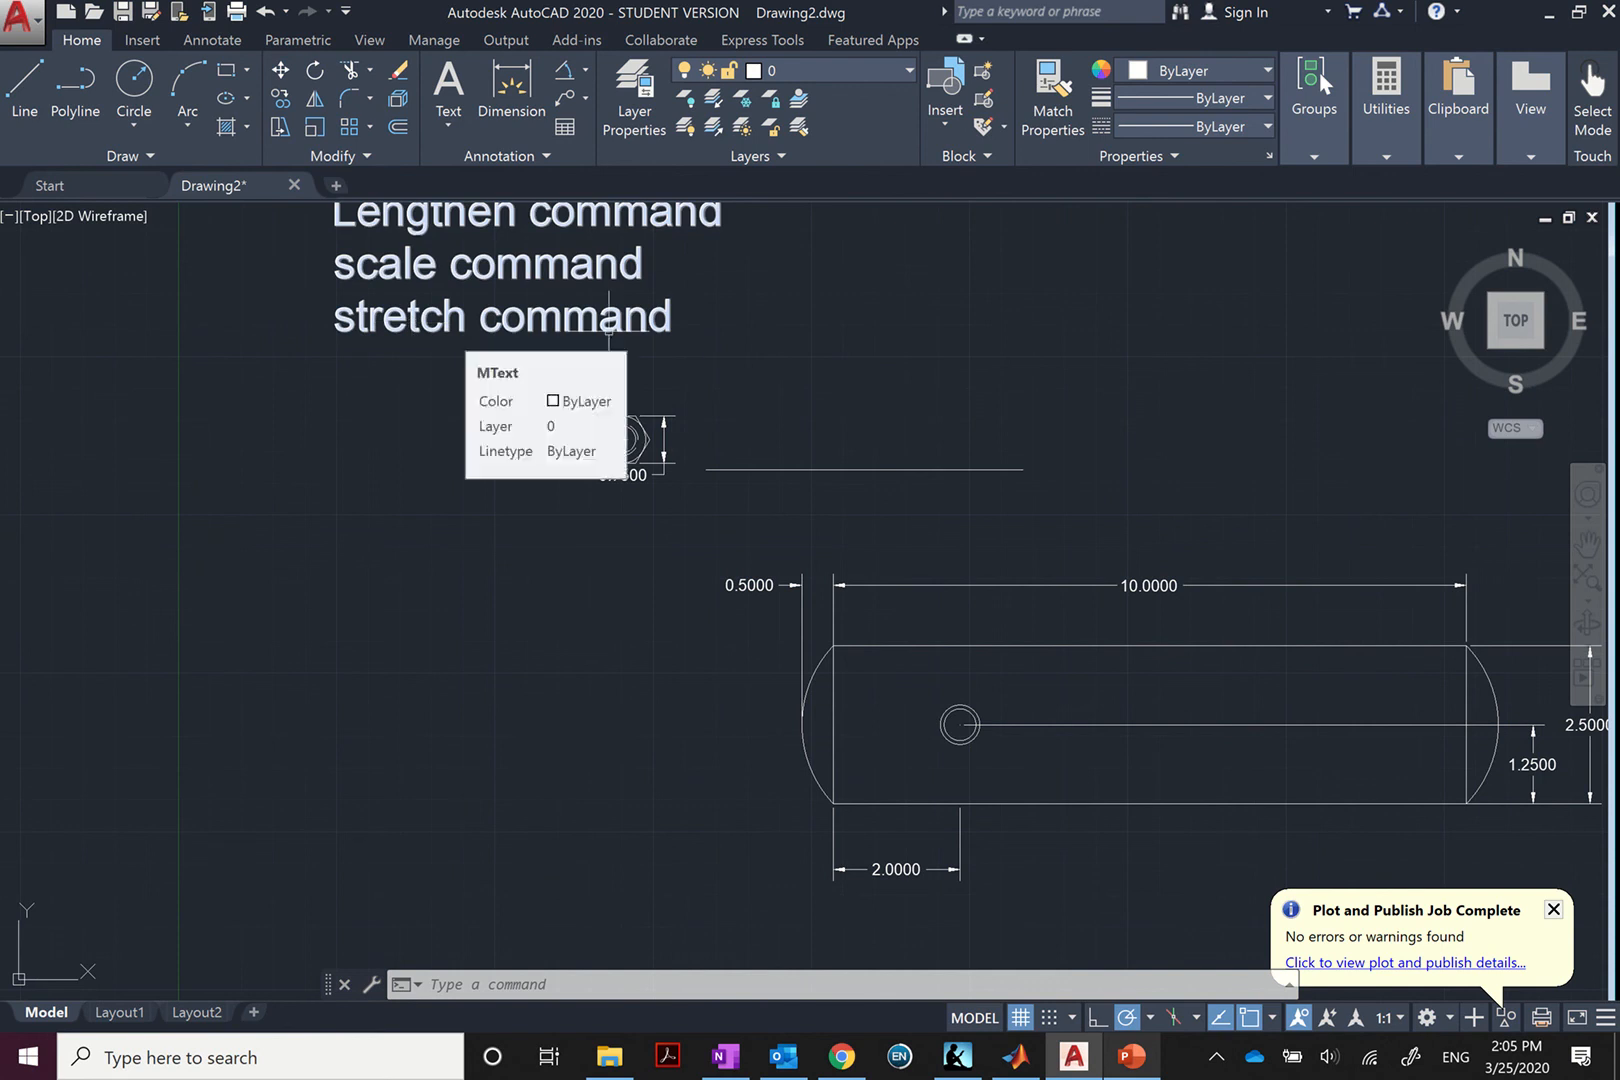
pyautogui.write('sc')
pyautogui.press('Return')
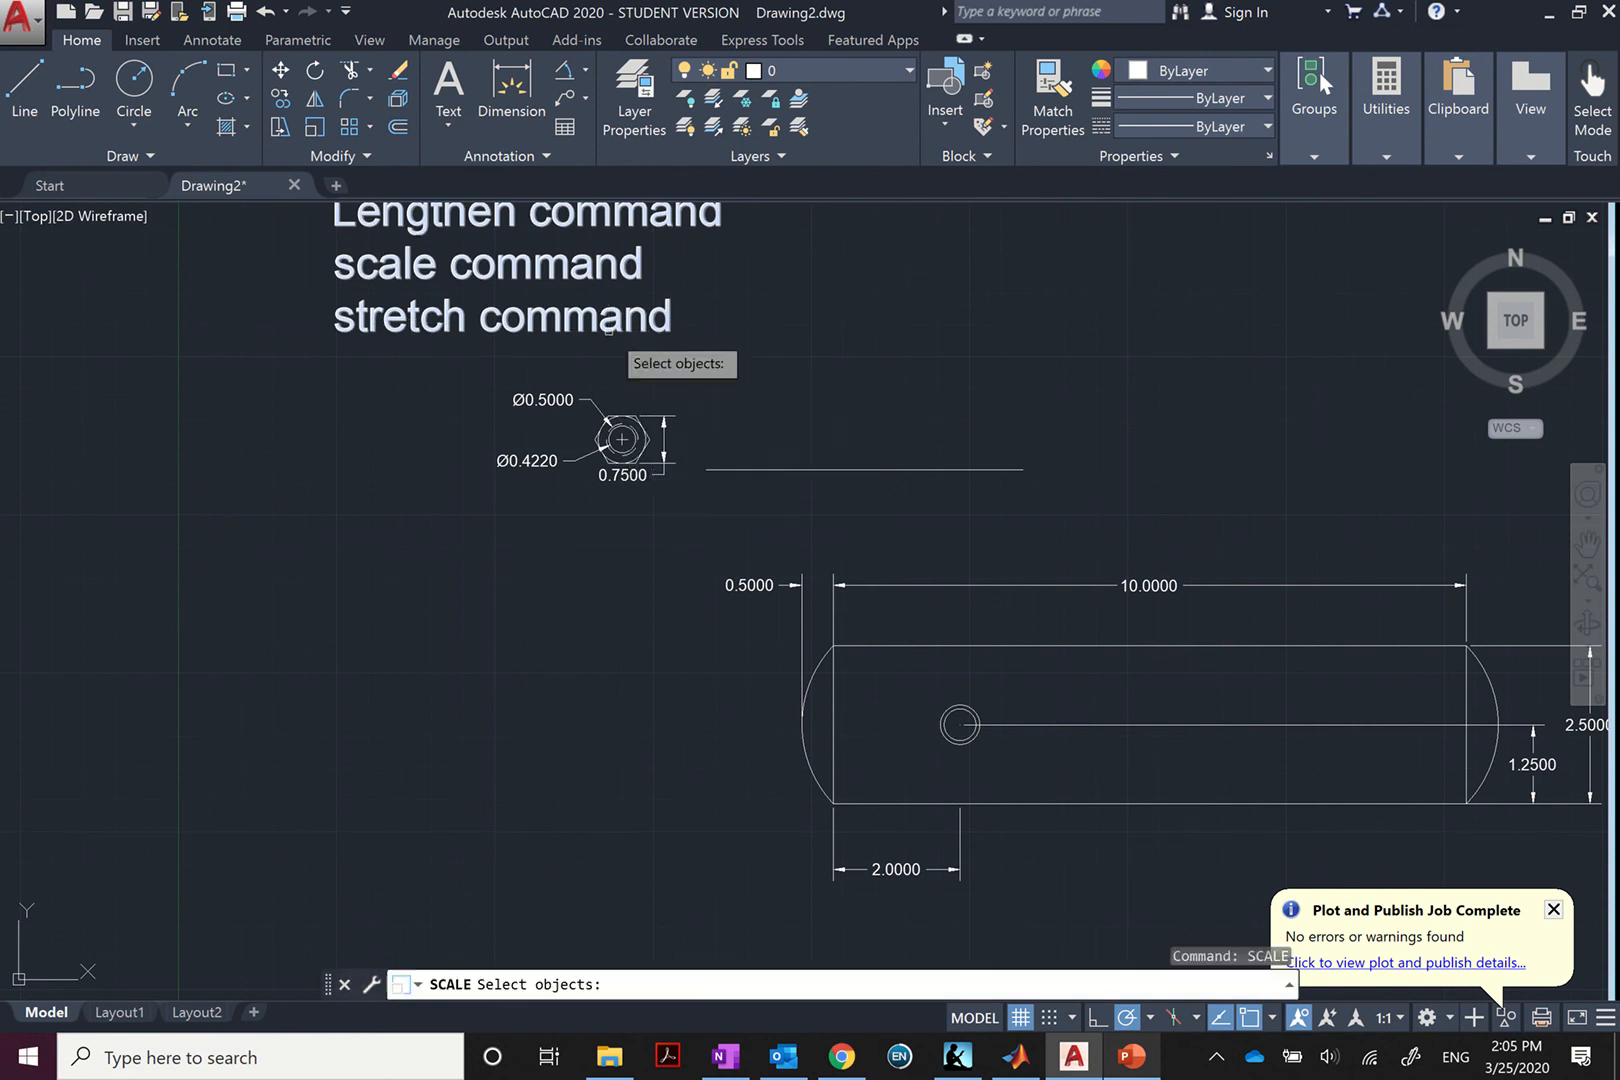
pyautogui.click(422, 356)
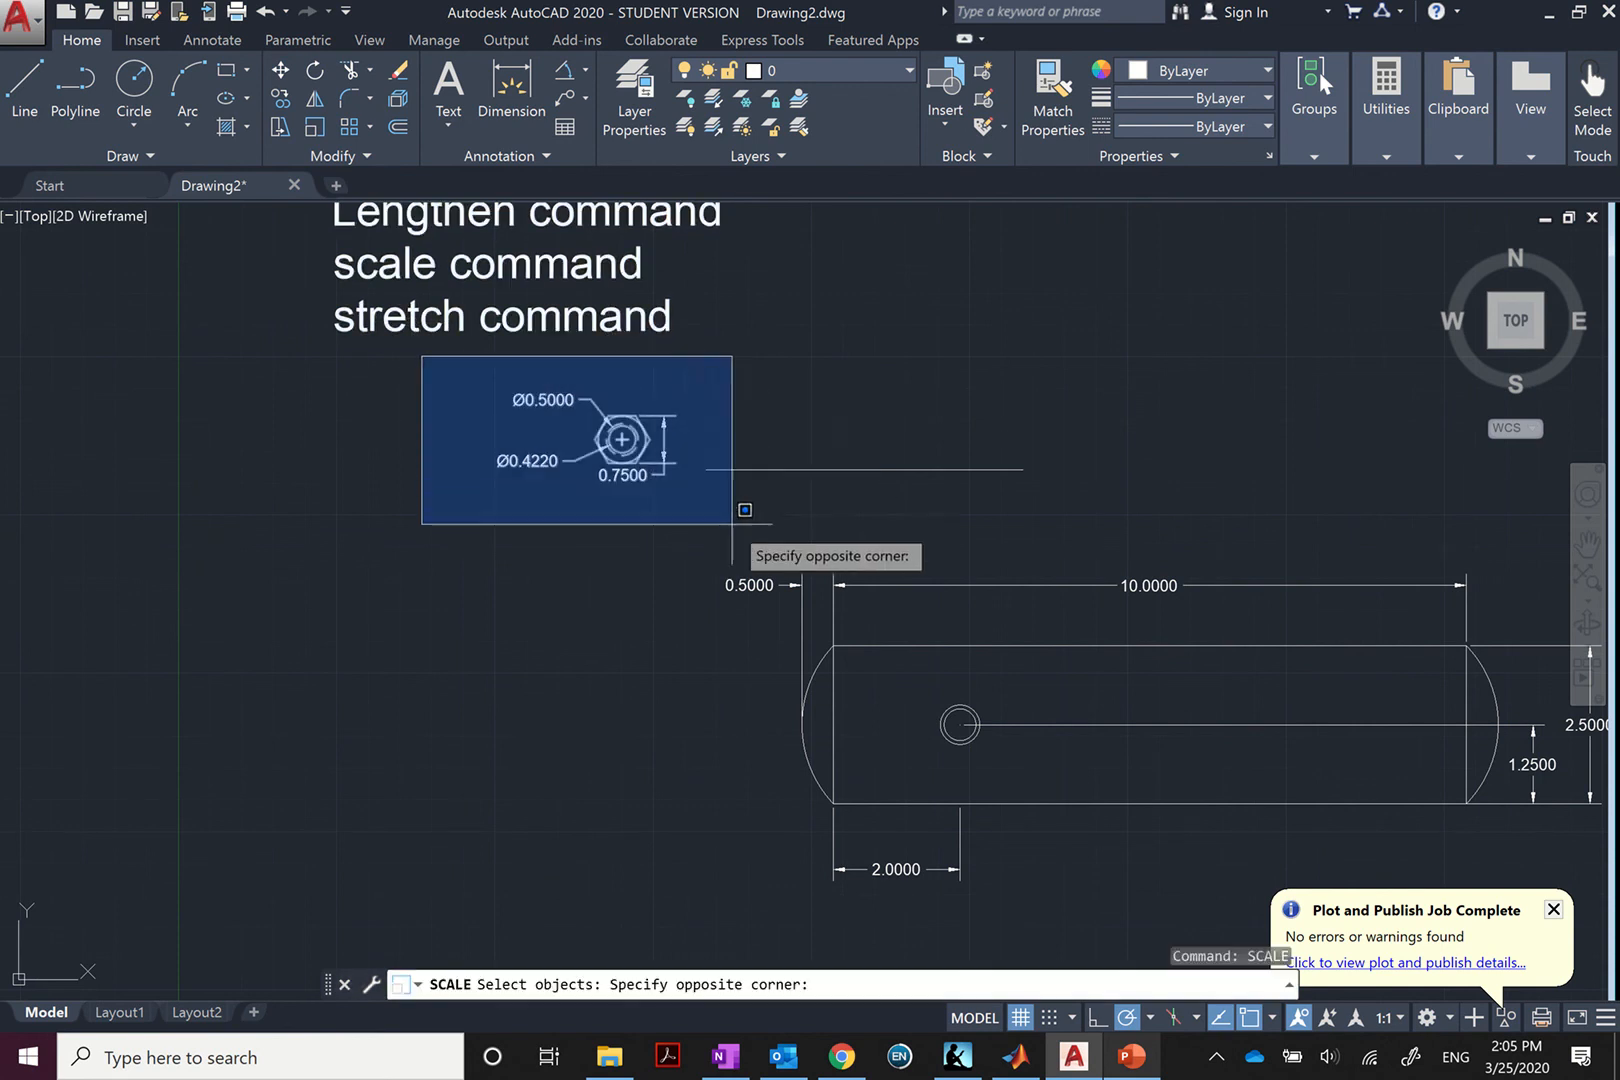
pyautogui.click(681, 525)
pyautogui.press('Return')
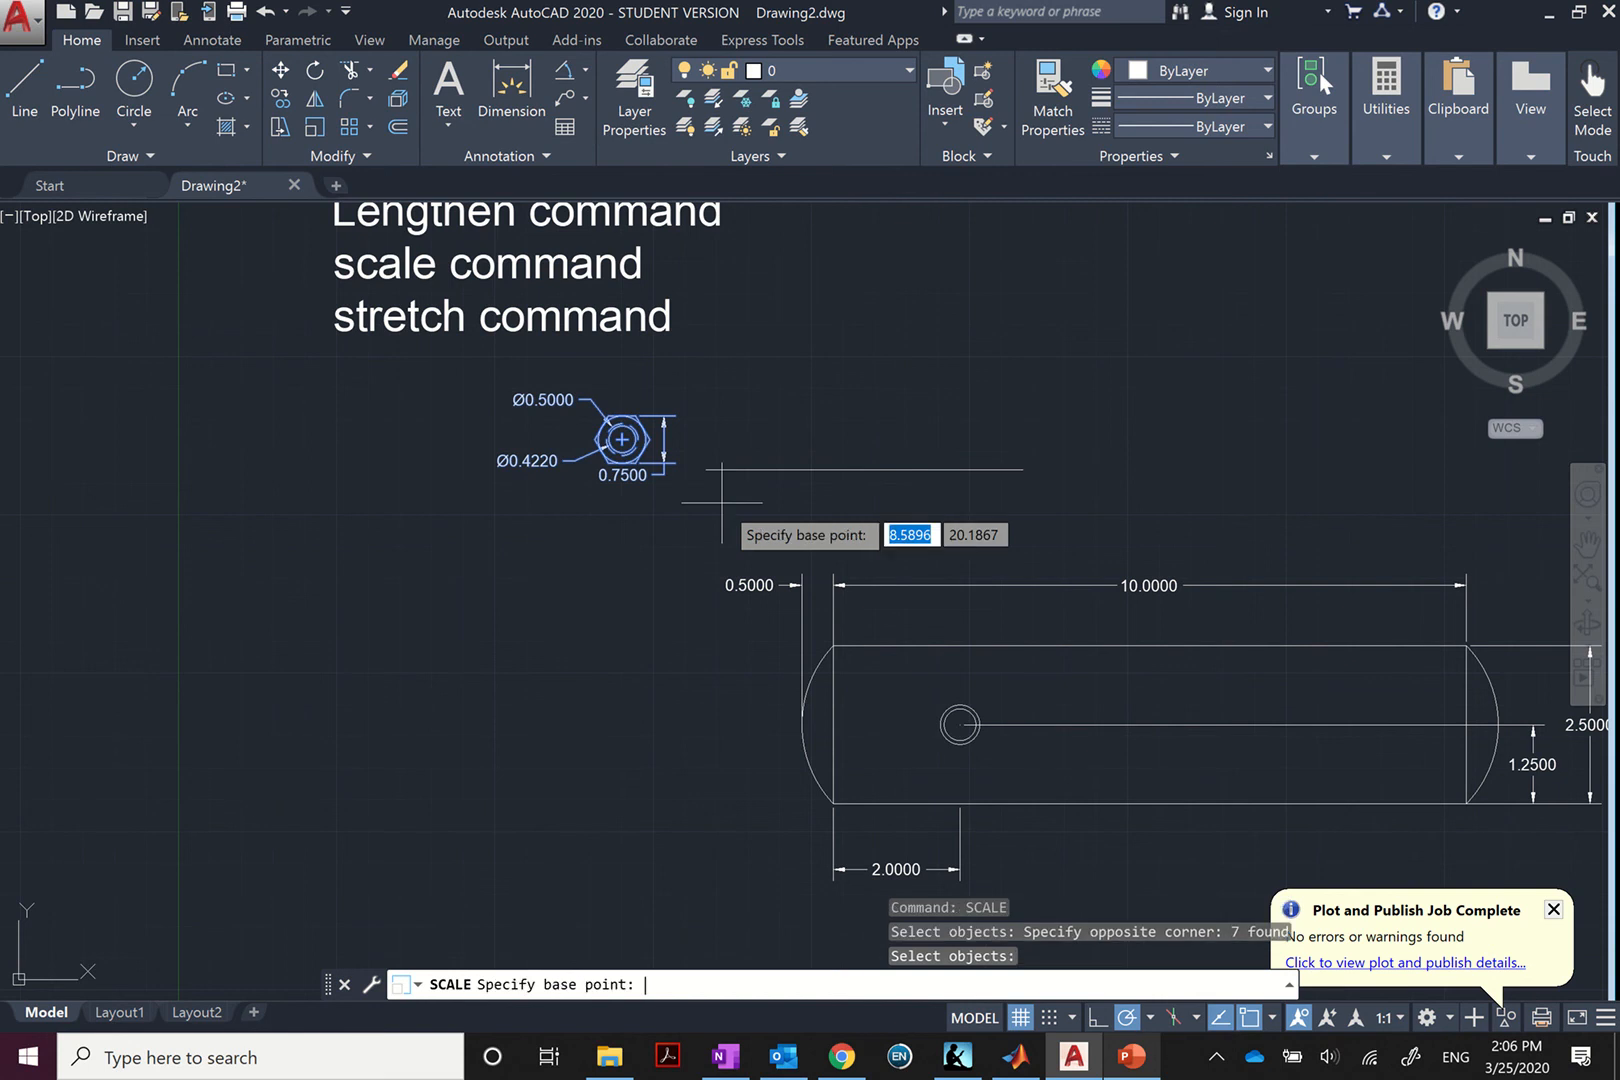
pyautogui.scroll(2, 636, 414)
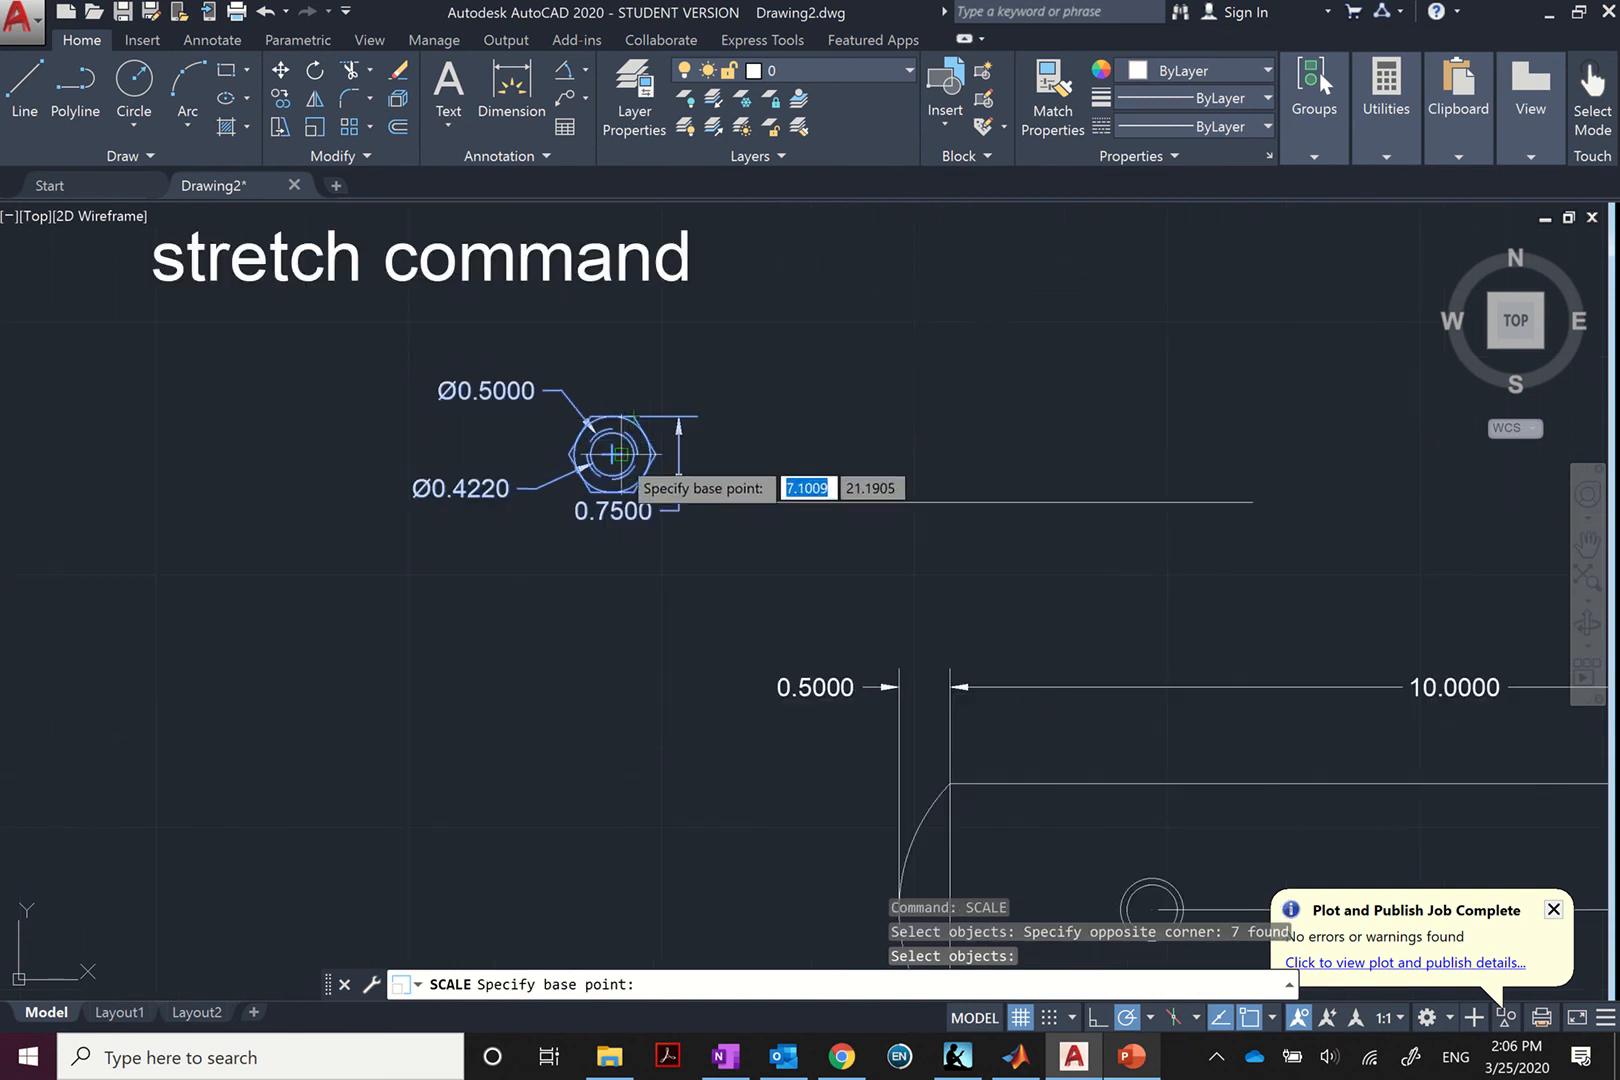
pyautogui.click(633, 415)
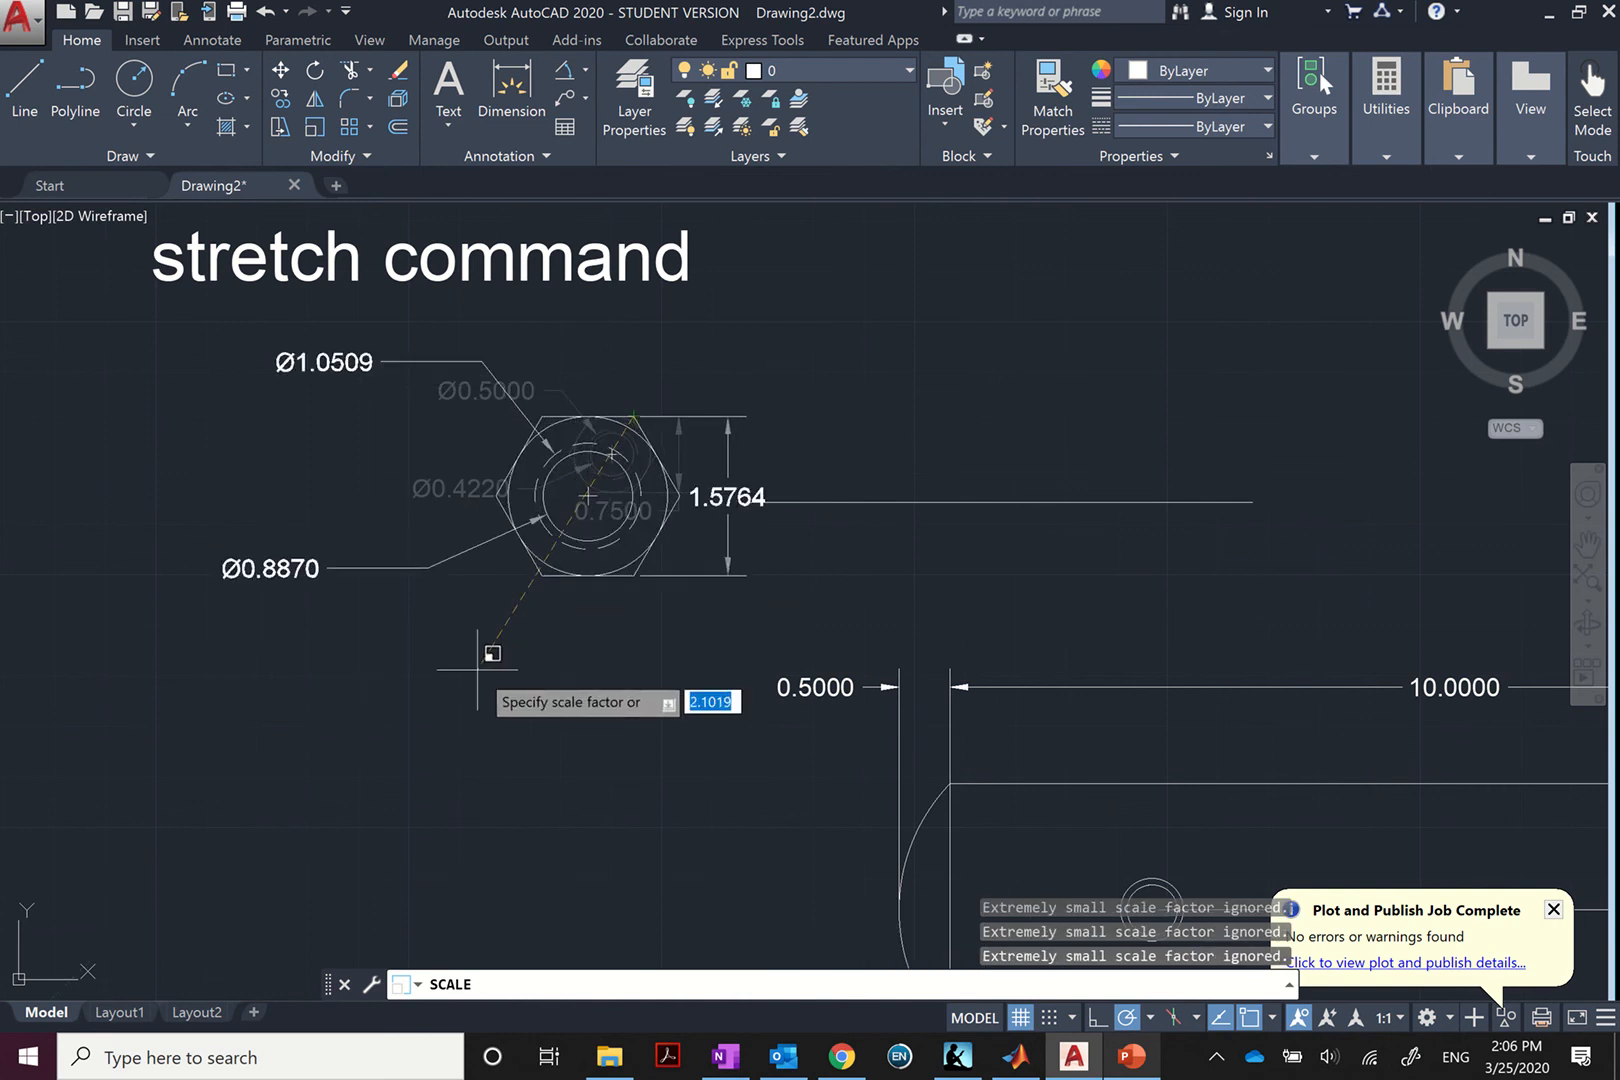
pyautogui.write('2')
pyautogui.press('Return')
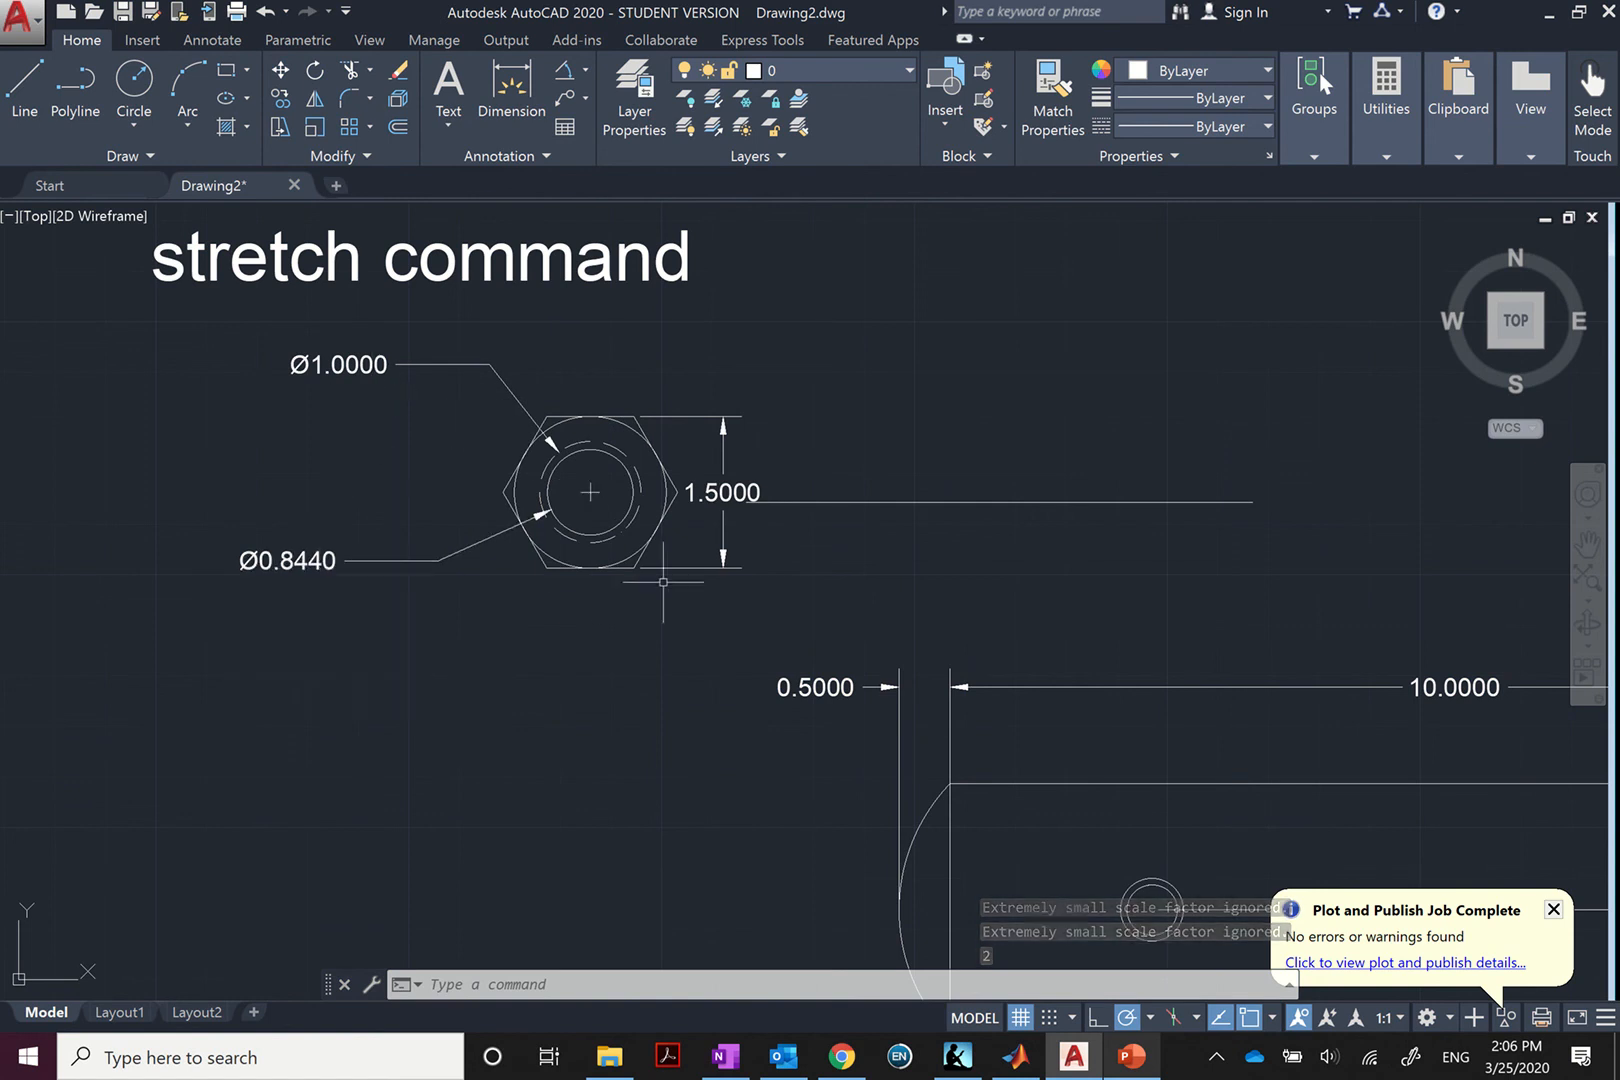
# - Scale the hexagonal nut and all its dimensions by a factor of 0.5 about the nut's center
pyautogui.scroll(-2, 600, 570)
pyautogui.scroll(2, 619, 557)
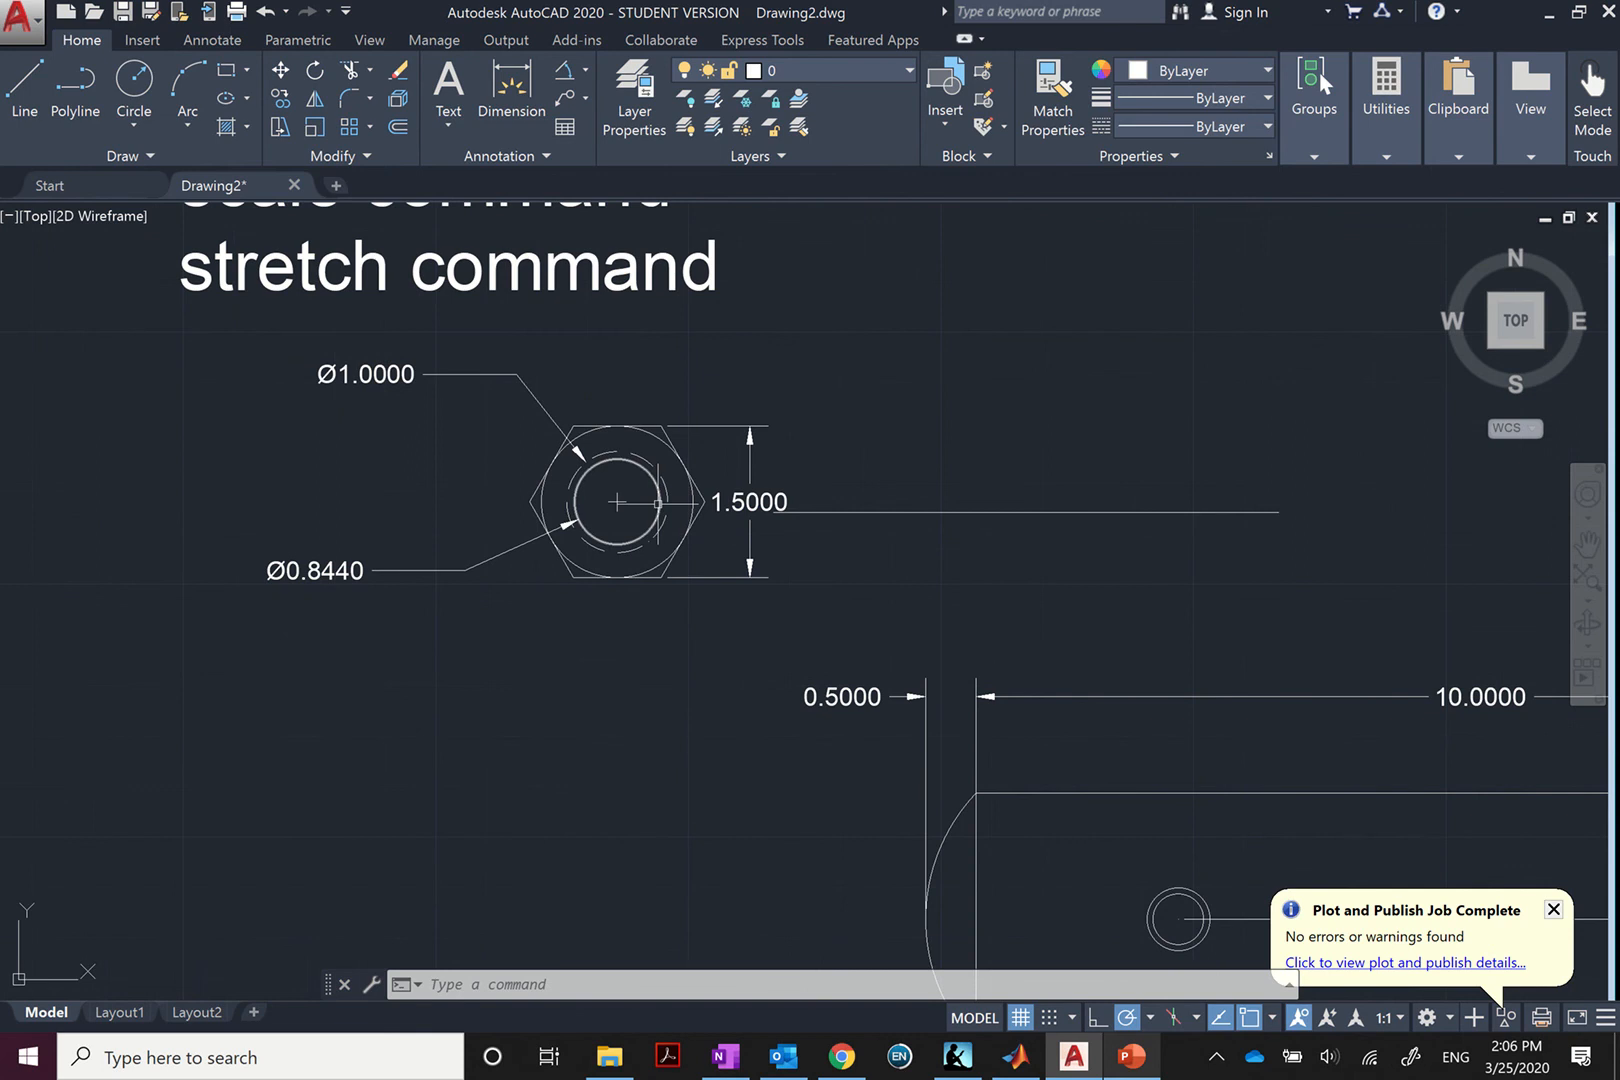
pyautogui.scroll(-2, 515, 502)
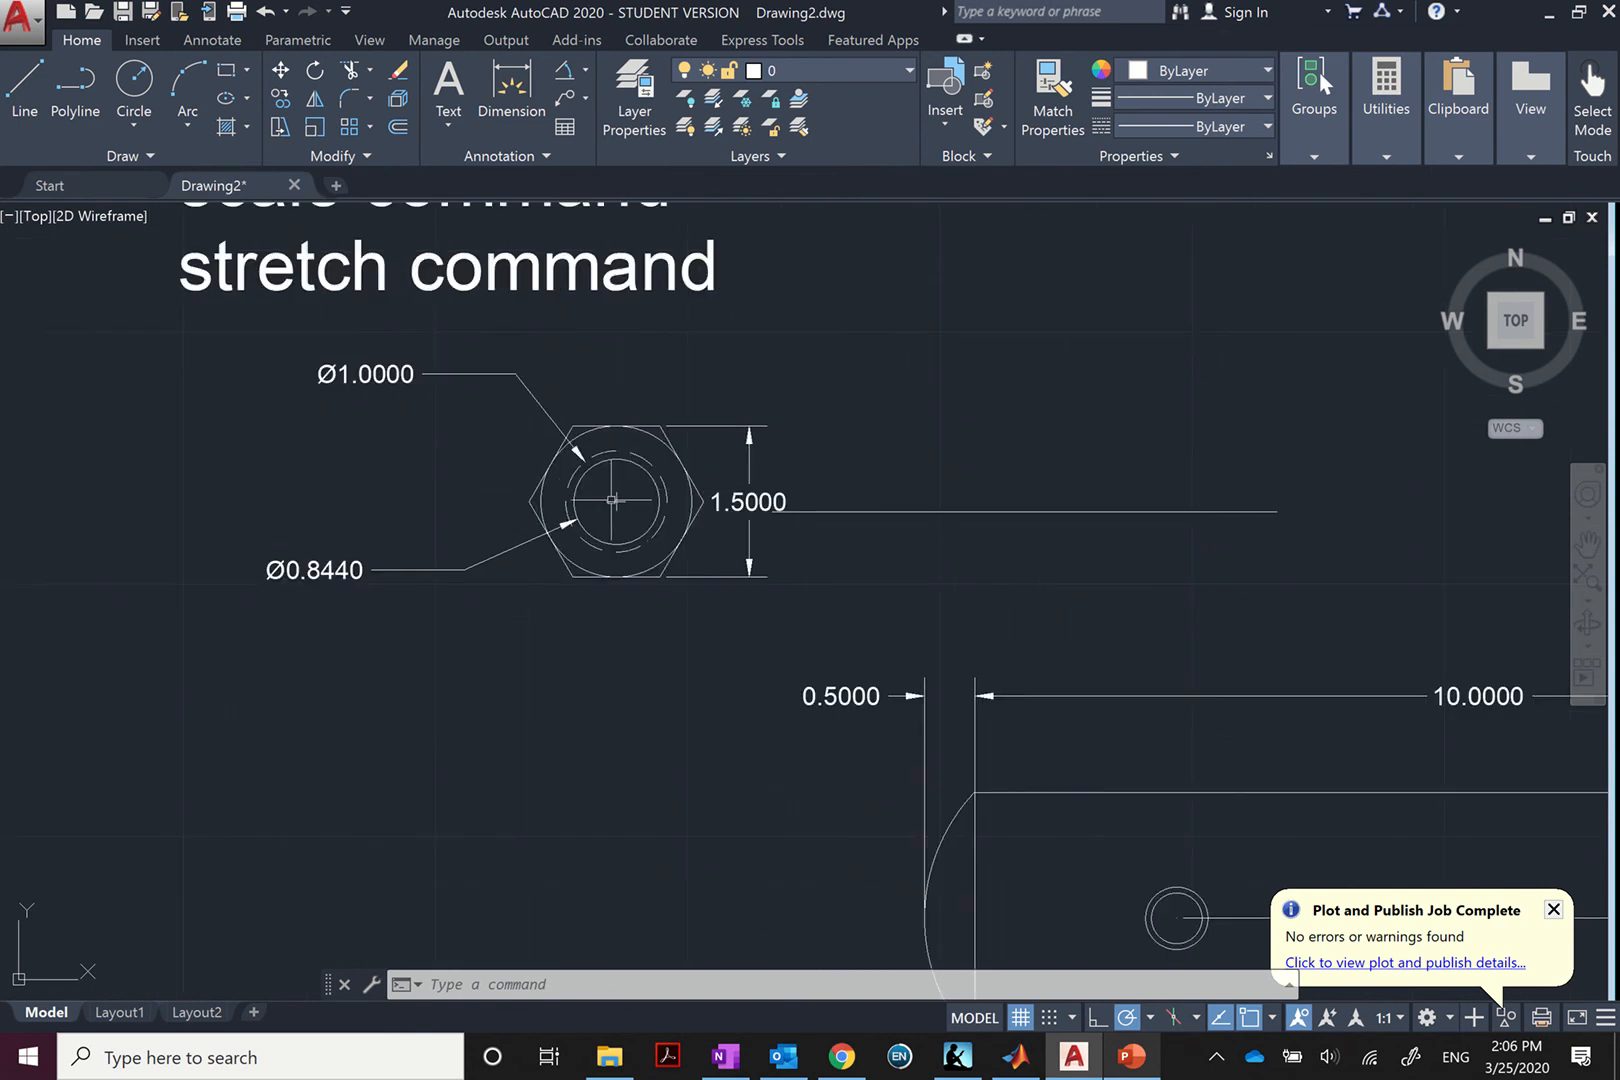
pyautogui.write('s')
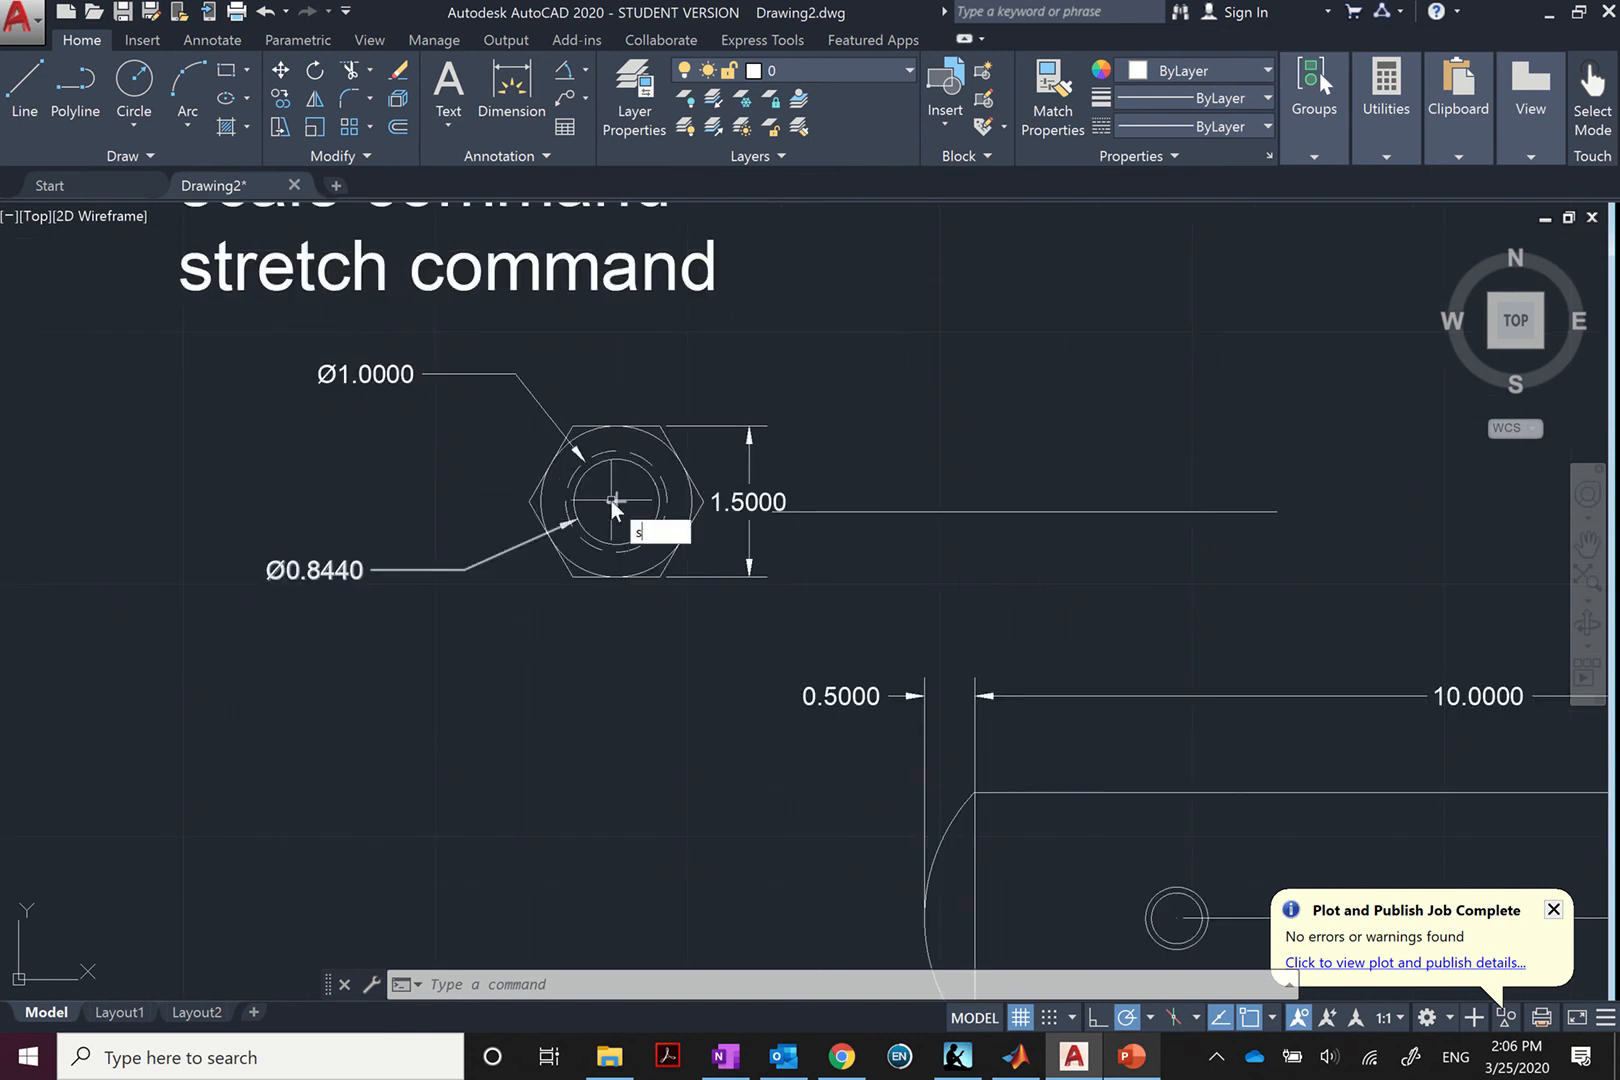
pyautogui.press('Return')
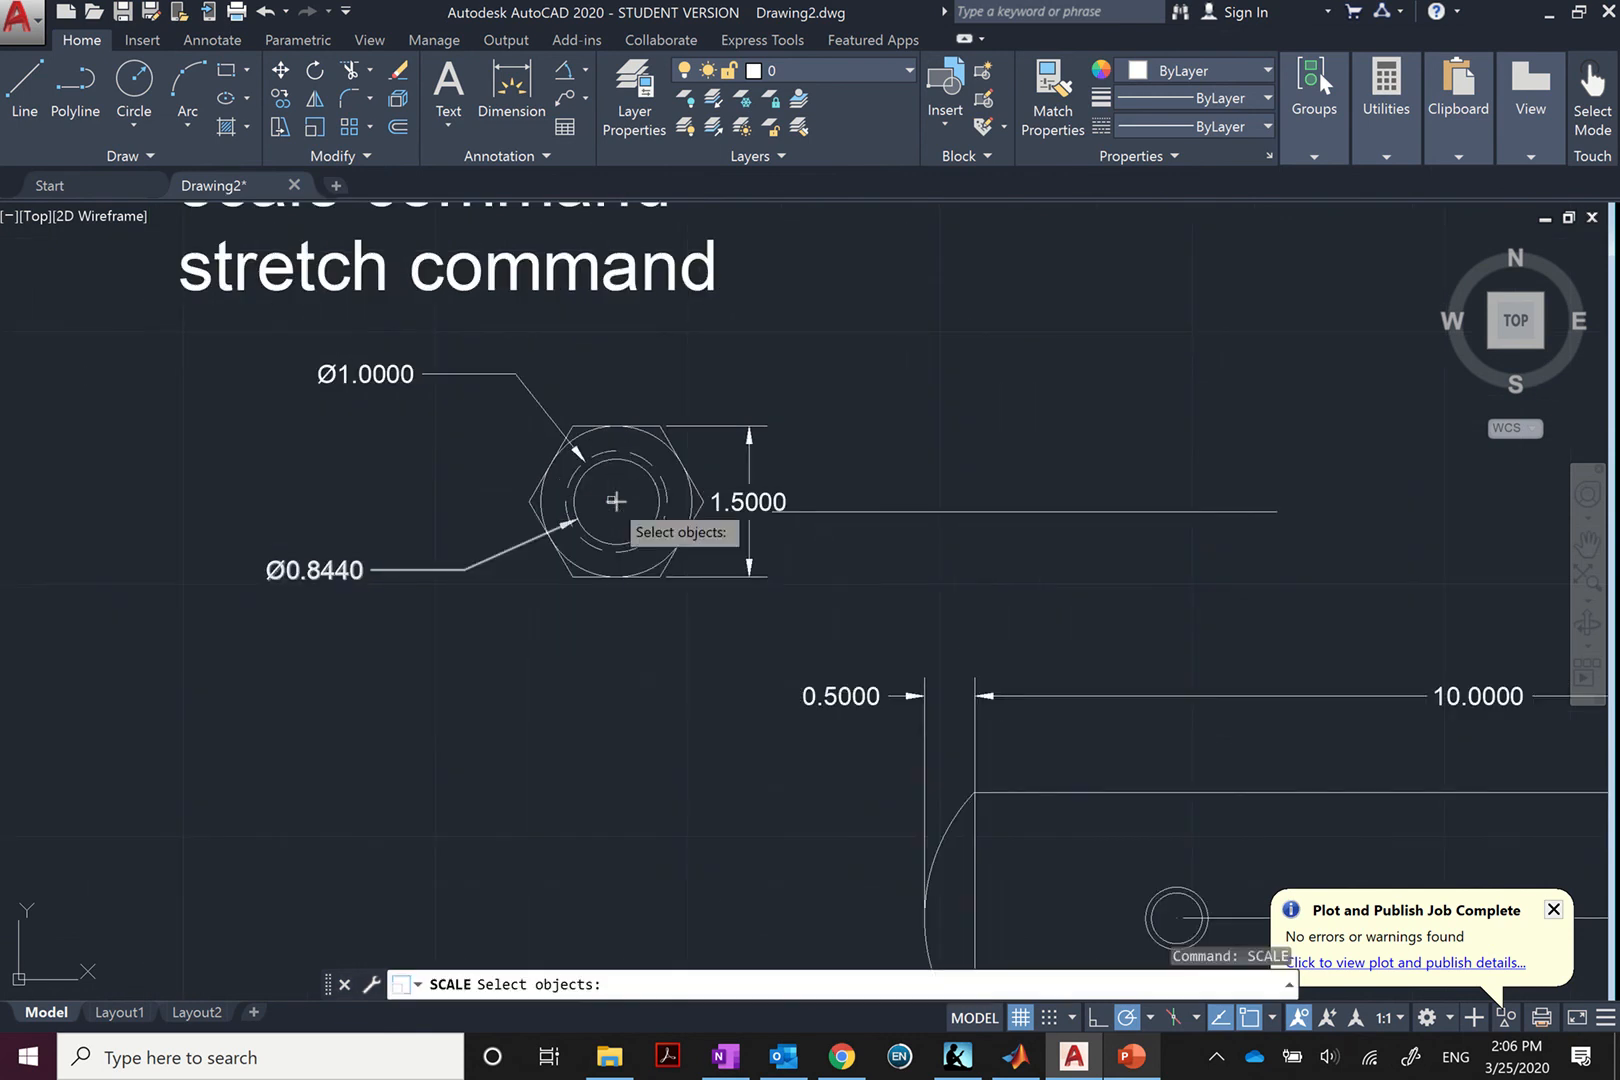
pyautogui.click(158, 330)
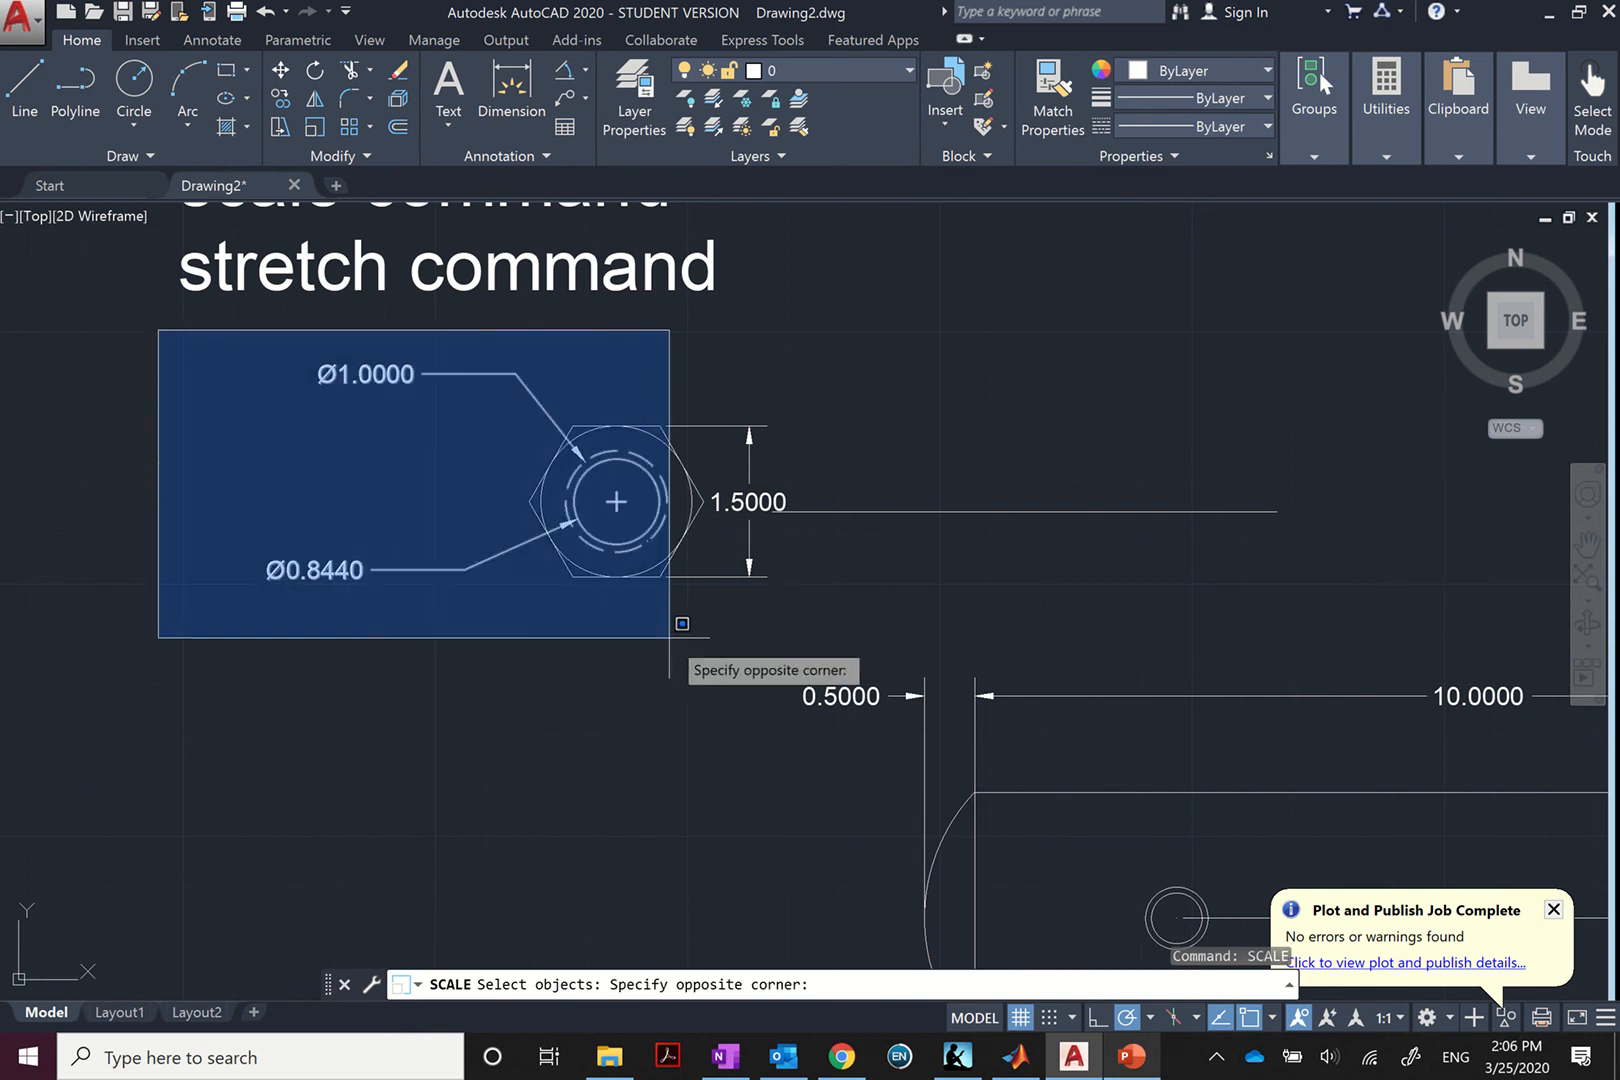
pyautogui.click(762, 632)
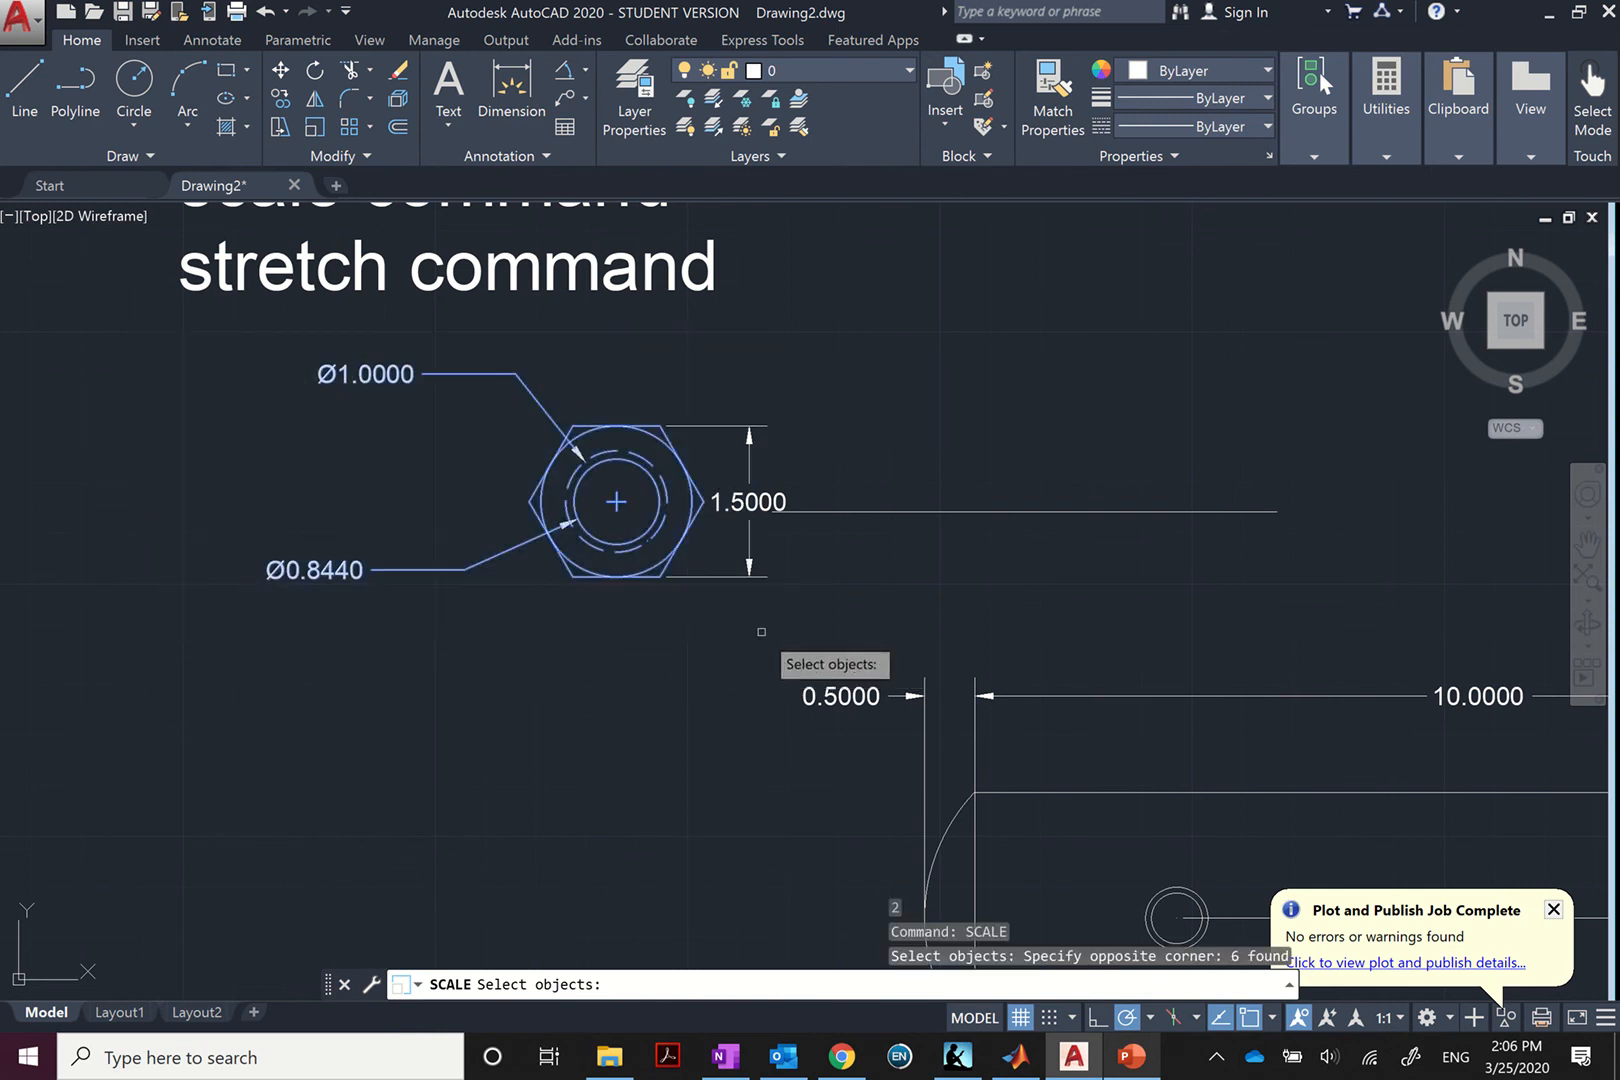
pyautogui.click(740, 506)
pyautogui.press('Return')
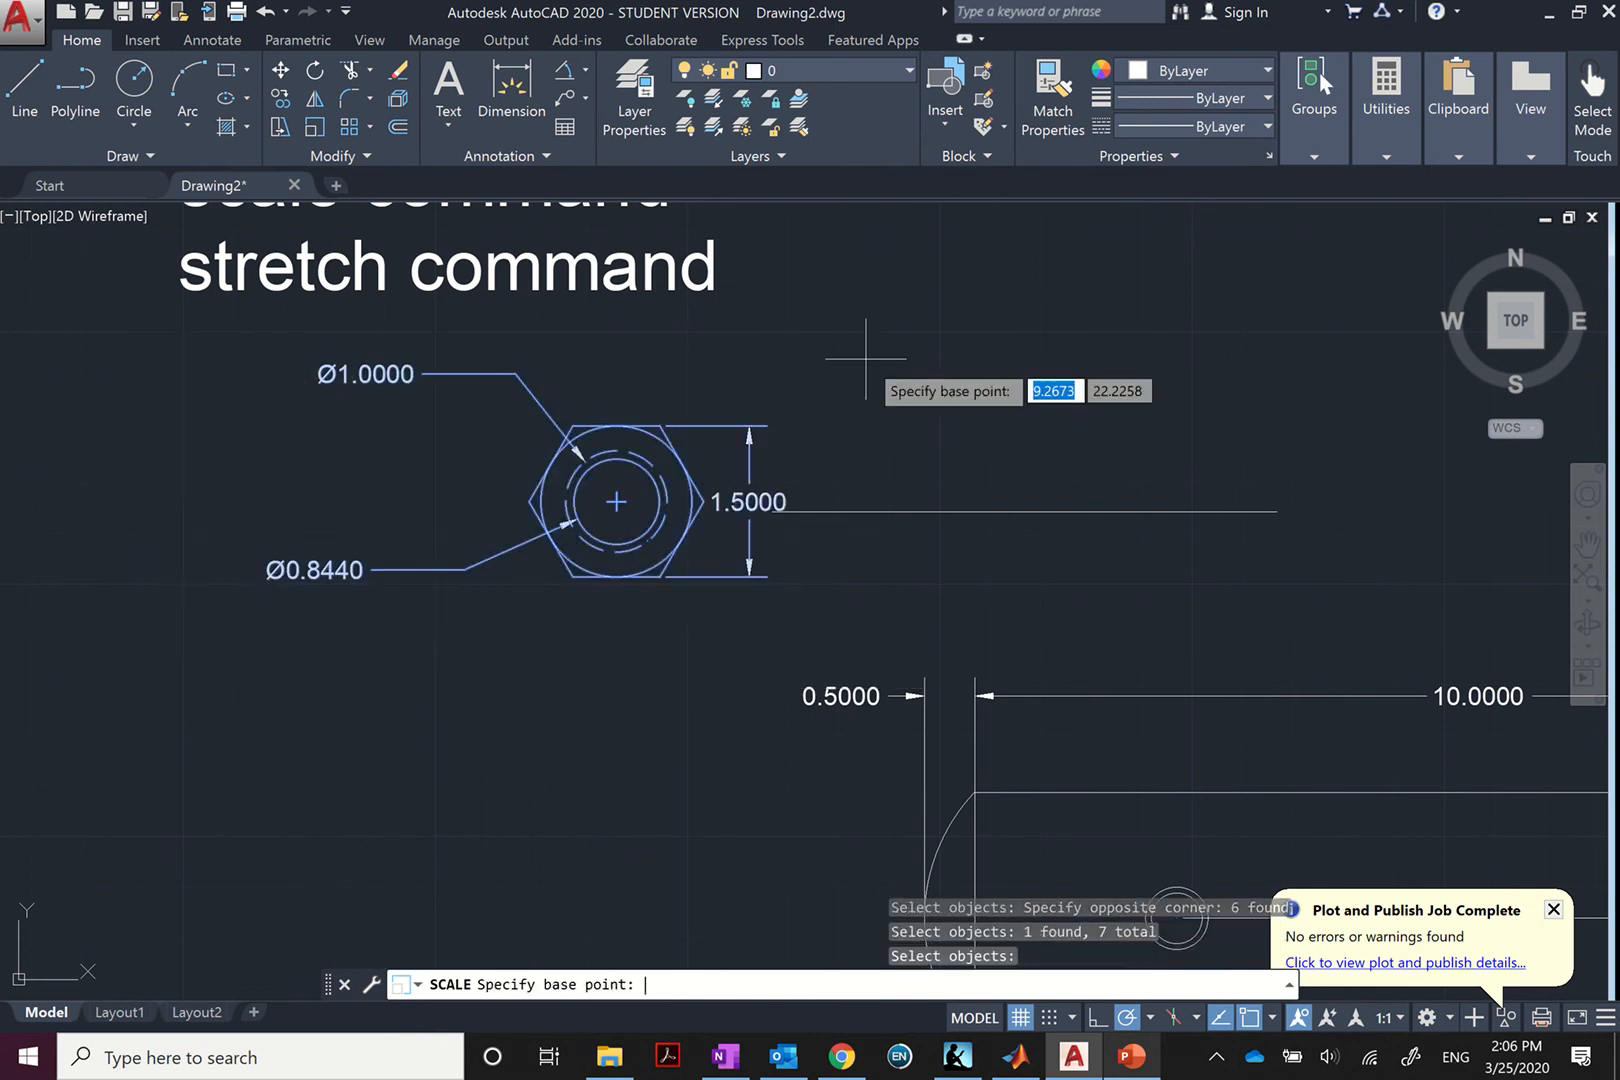
pyautogui.click(616, 501)
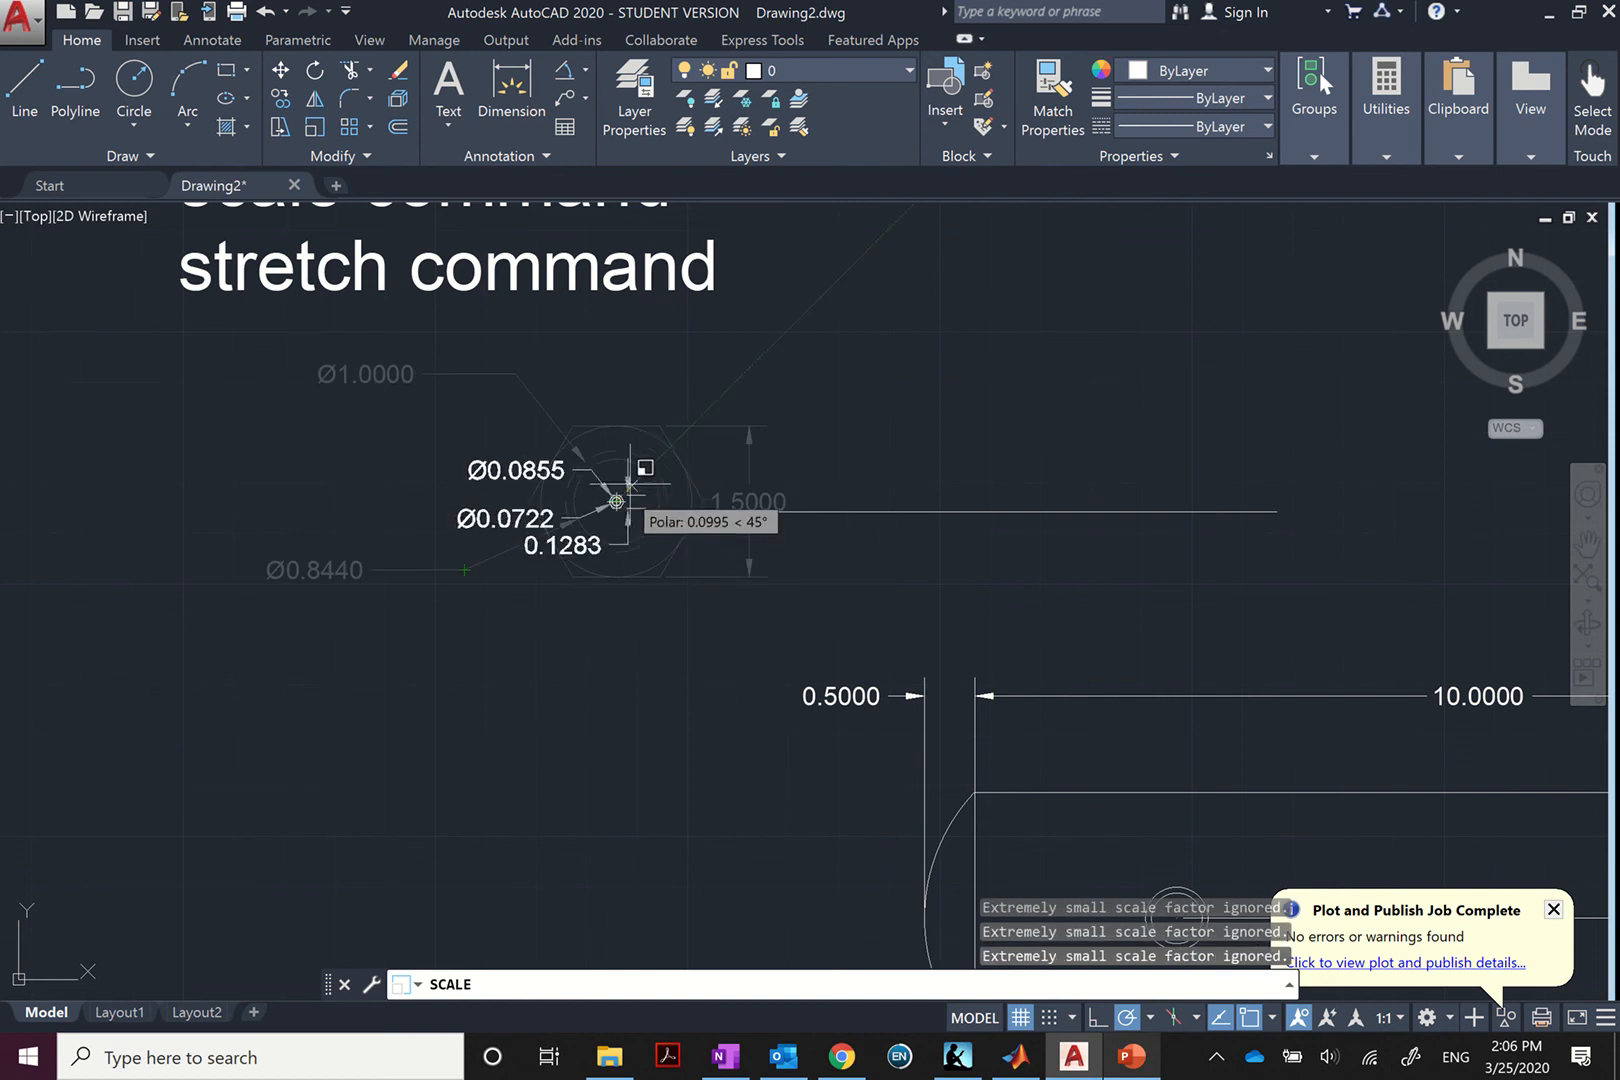
pyautogui.write('0.5')
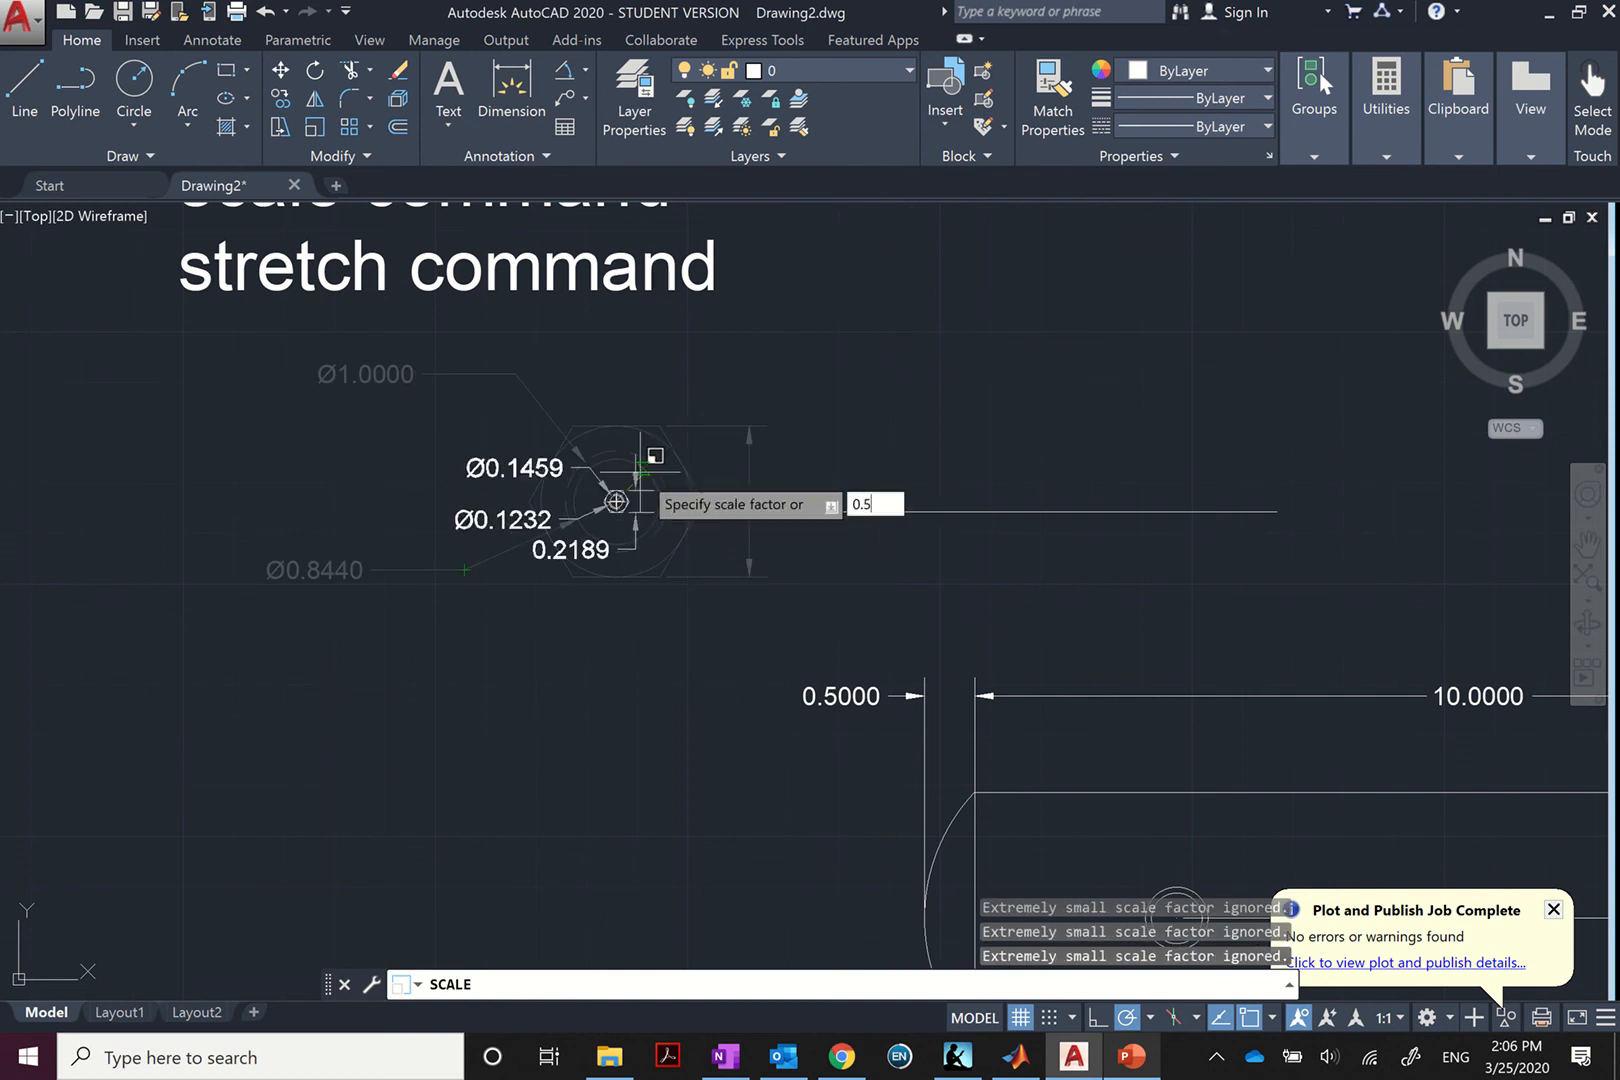
pyautogui.press('Return')
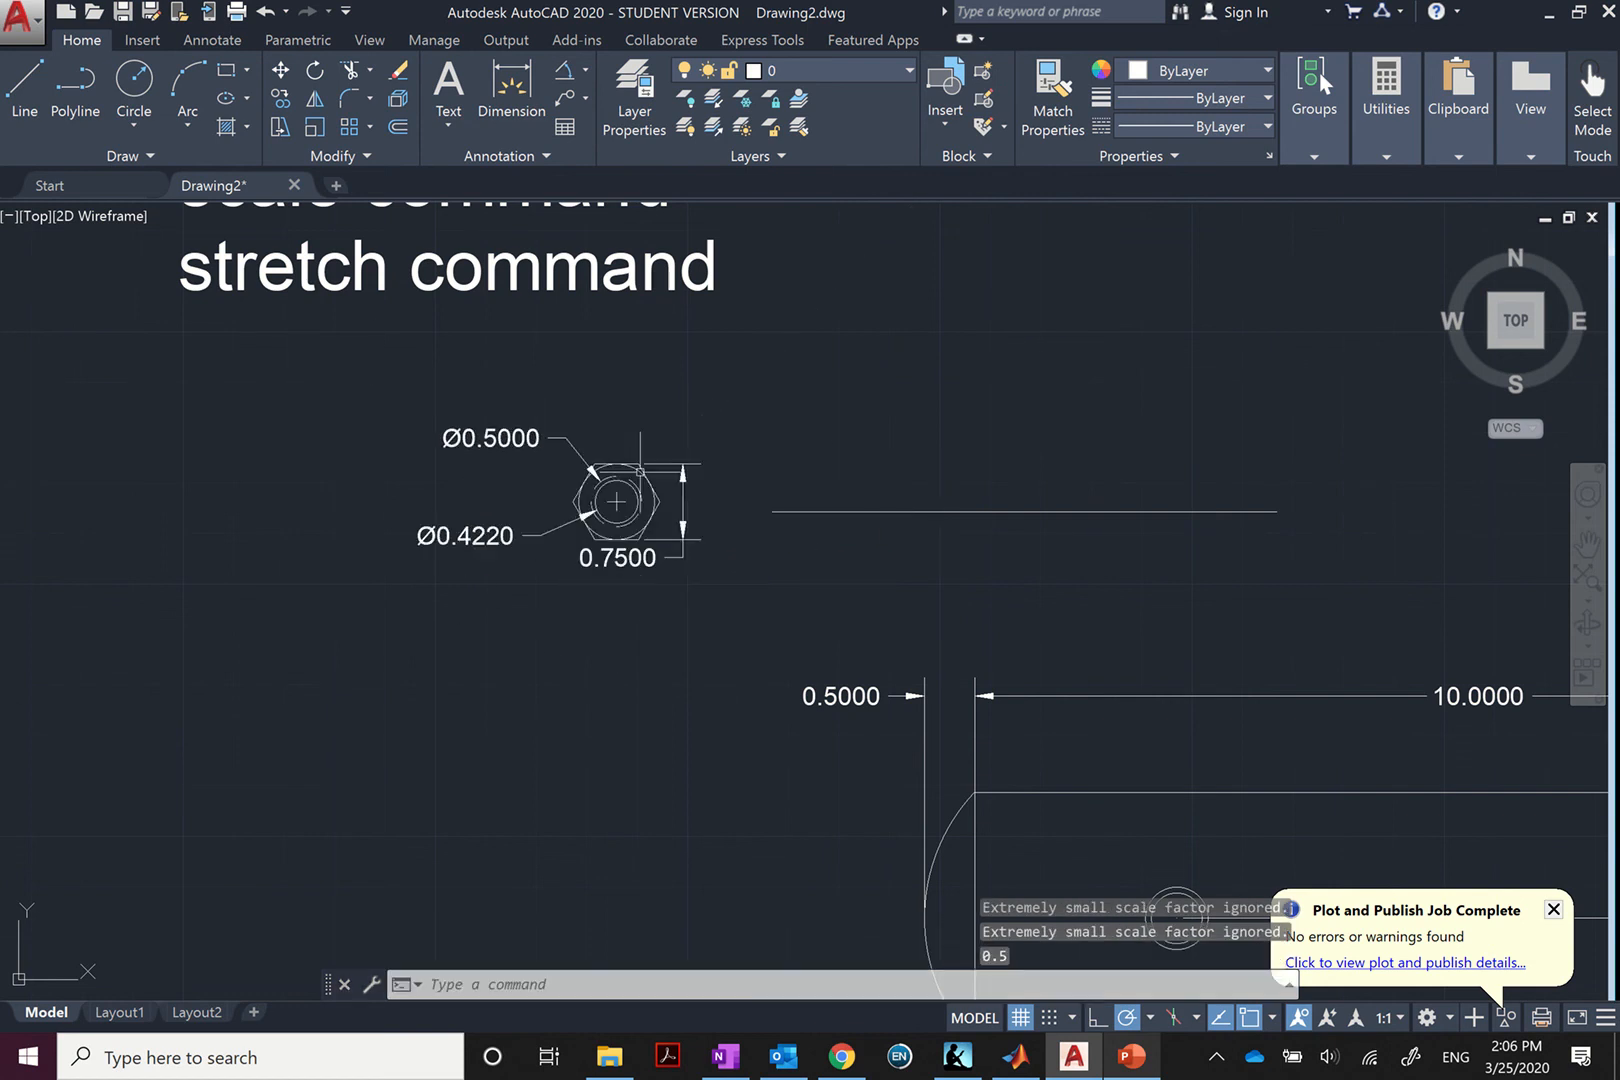
pyautogui.scroll(4, 563, 531)
pyautogui.scroll(-4, 563, 531)
pyautogui.scroll(-3, 563, 531)
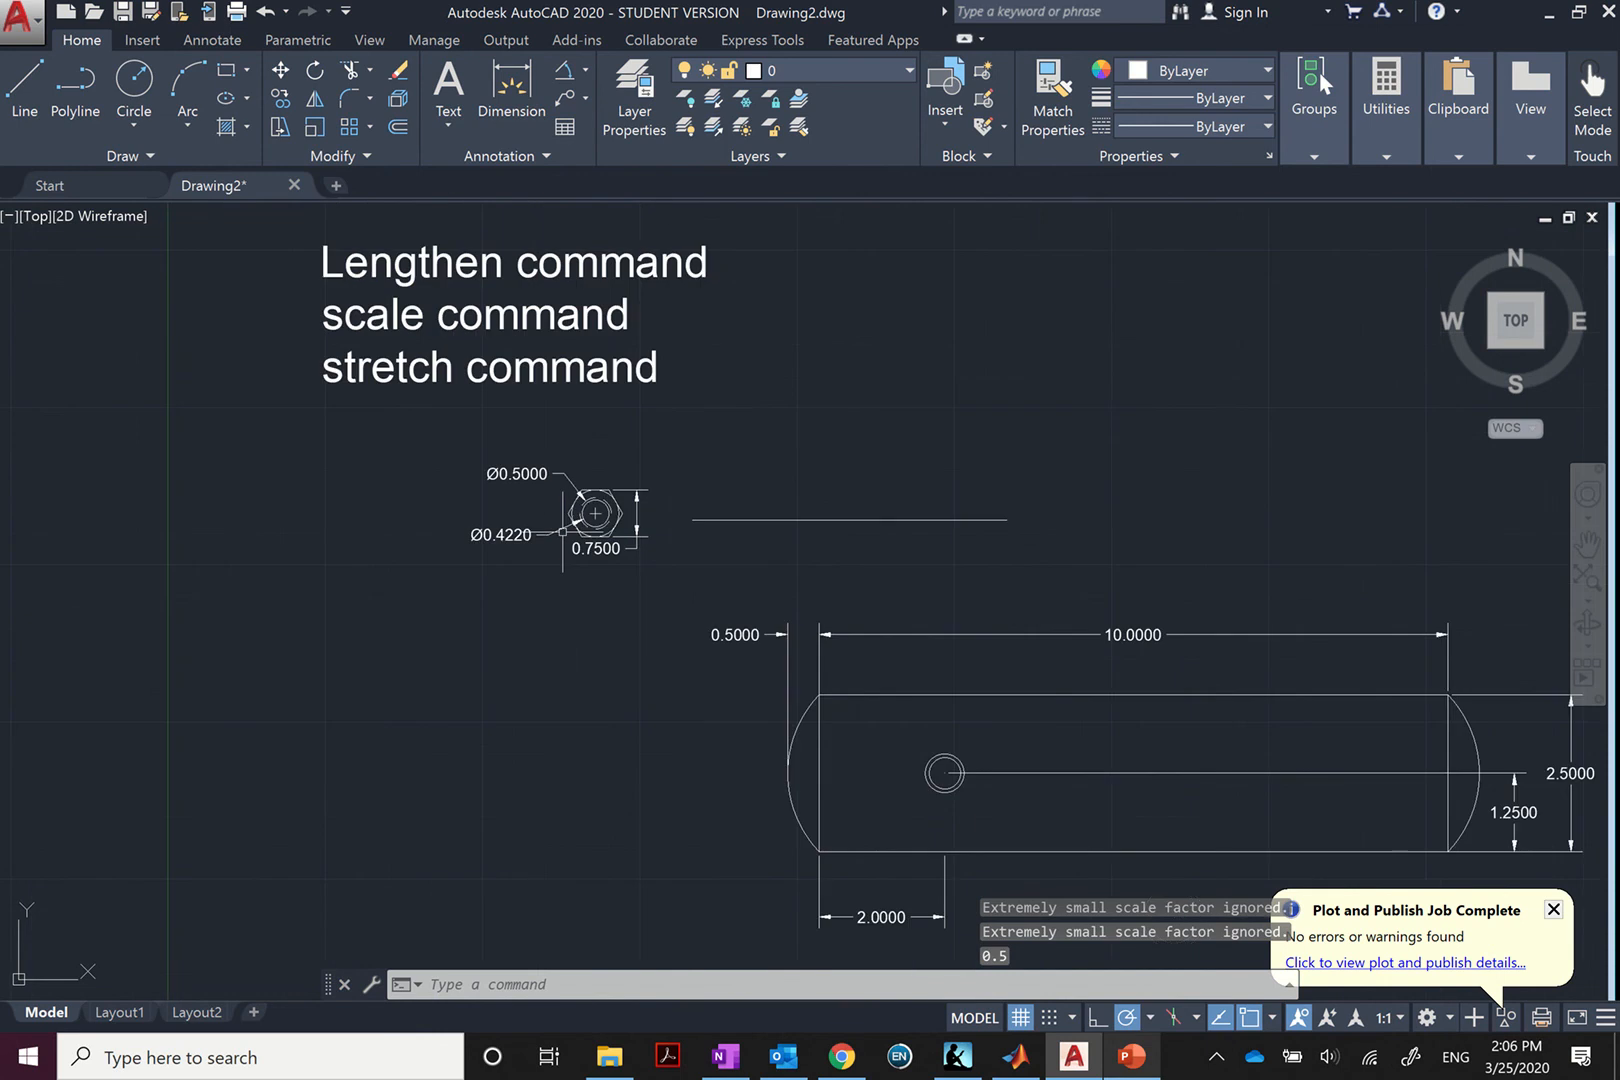
pyautogui.scroll(-3, 968, 650)
pyautogui.scroll(2, 986, 603)
pyautogui.moveTo(986, 603); pyautogui.dragTo(919, 579, button='middle')
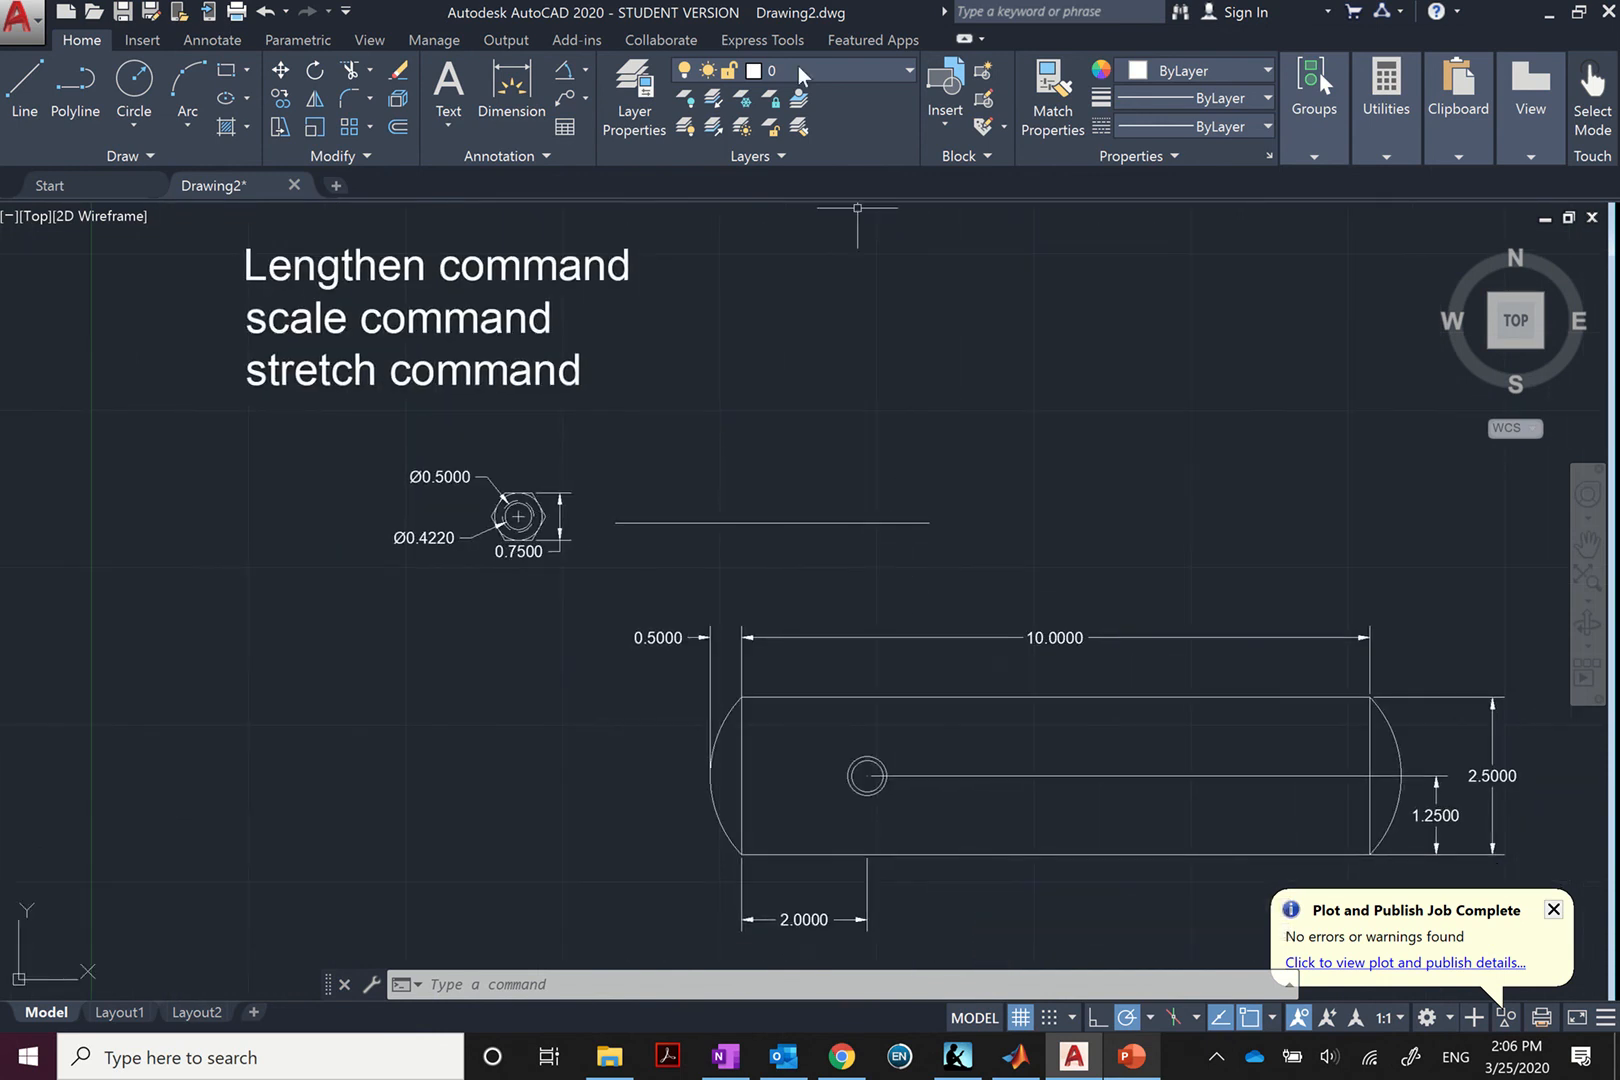